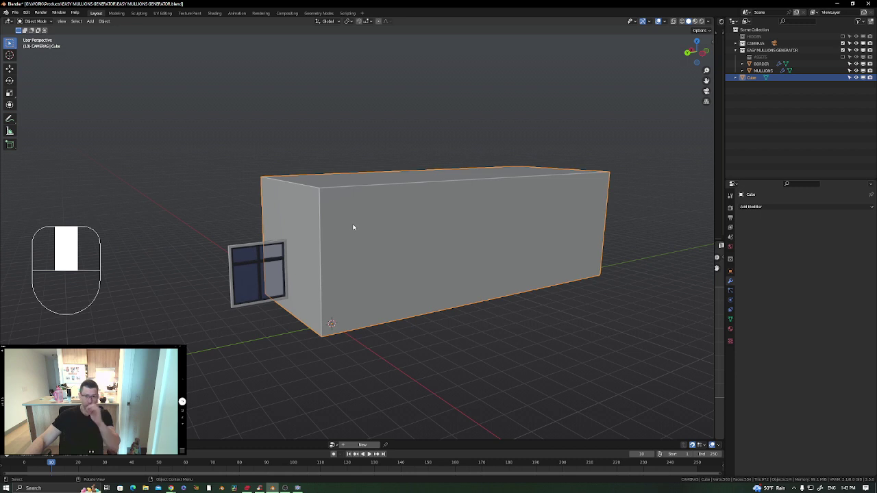
Inspect the modifier settings of the sample window's MULLIONS and BORDER objects
mouse_move(420, 269)
shift+middle_down()
mouse_move(420, 254)
mouse_move(404, 268)
mouse_move(423, 267)
shift+middle_up()
scroll(283, 259, up, 3)
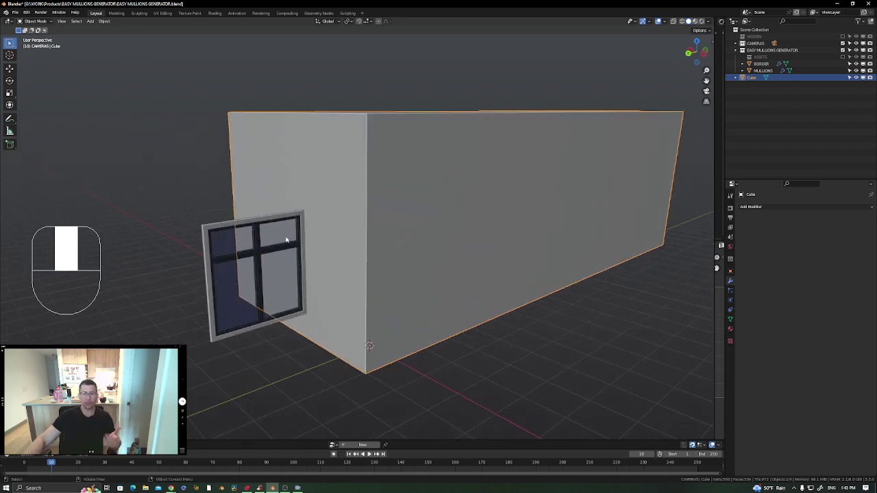
click(287, 240)
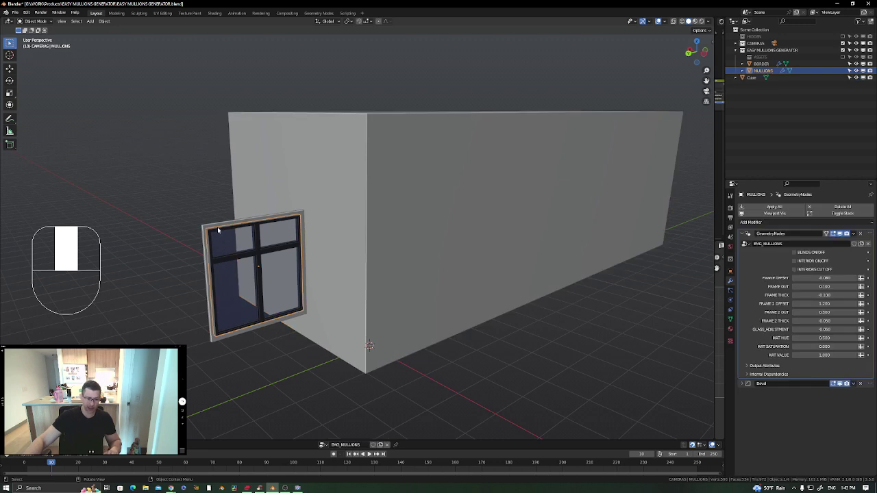
click(217, 226)
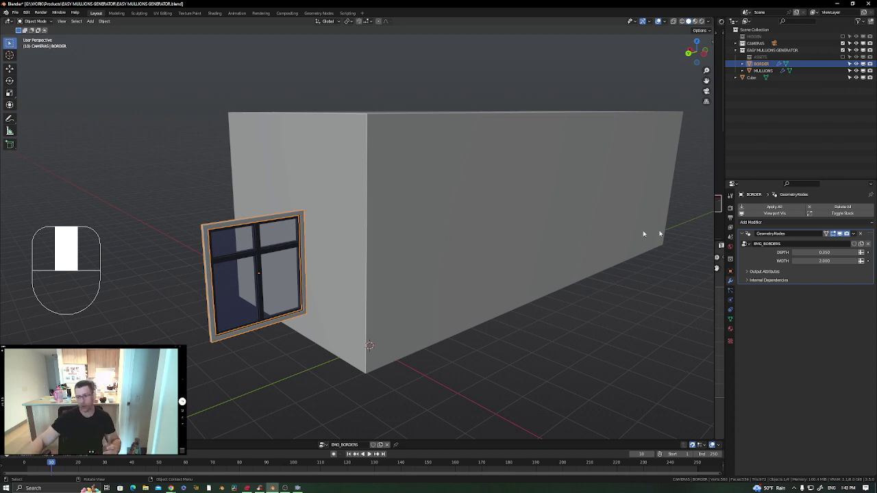
Select the large building box and turn on the Wireframe display to show its face divisions
click(438, 183)
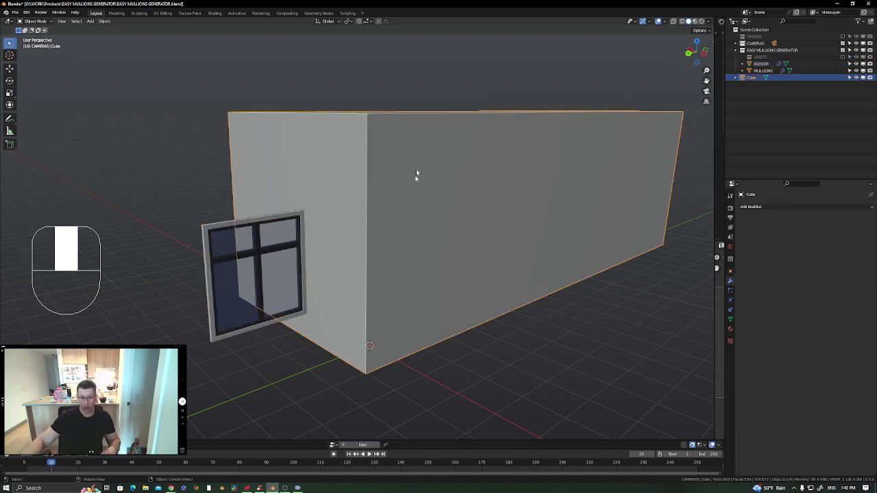
shift+middle_drag(416, 175, 380, 183)
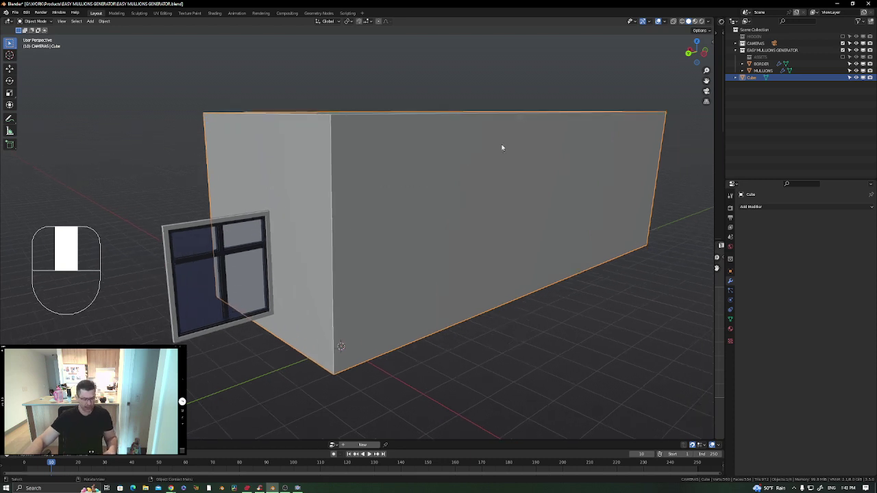
key(q)
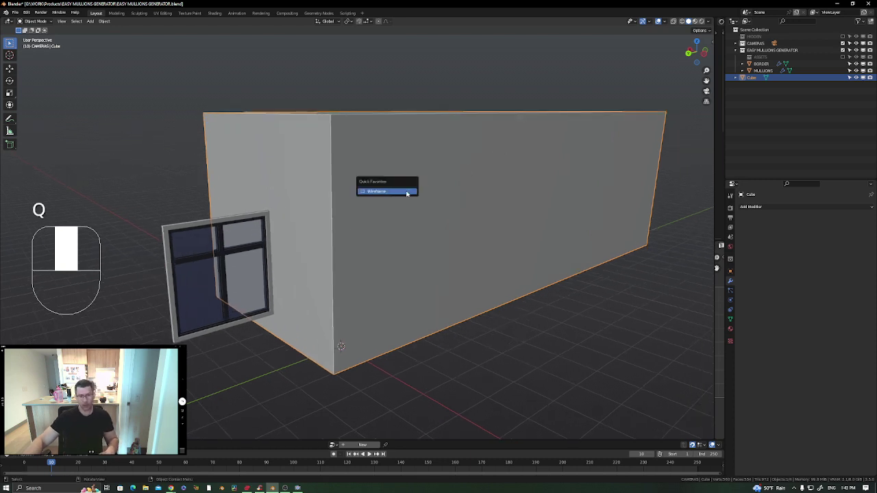
click(407, 190)
scroll(501, 219, down, 2)
shift+middle_drag(501, 222, 408, 232)
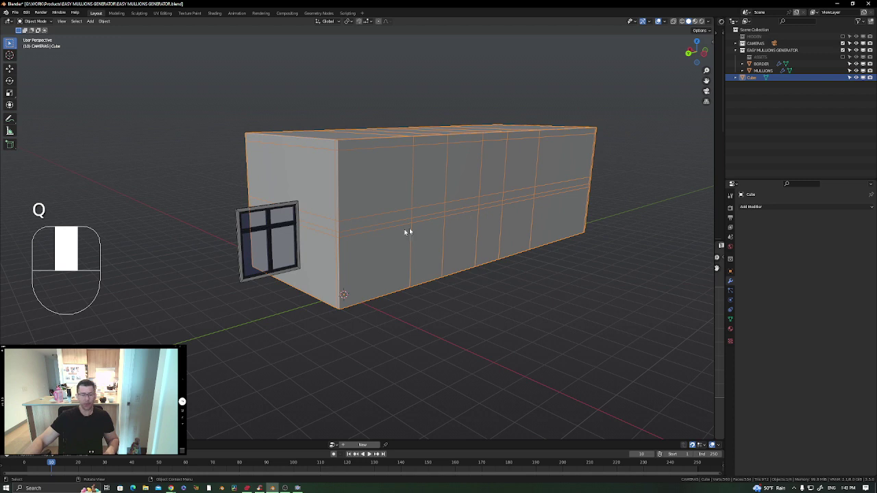
Enter Edit Mode on the building box and select a single upper-floor wall face
key(Tab)
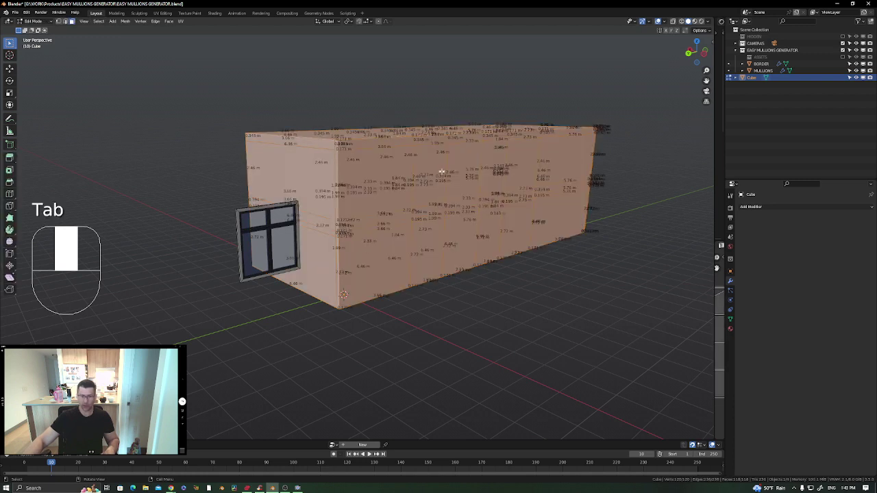
key(q)
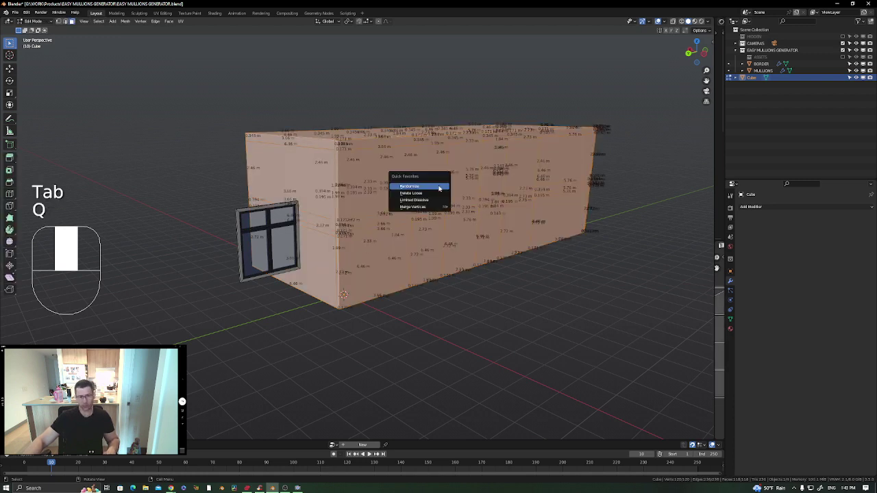
right_click(455, 192)
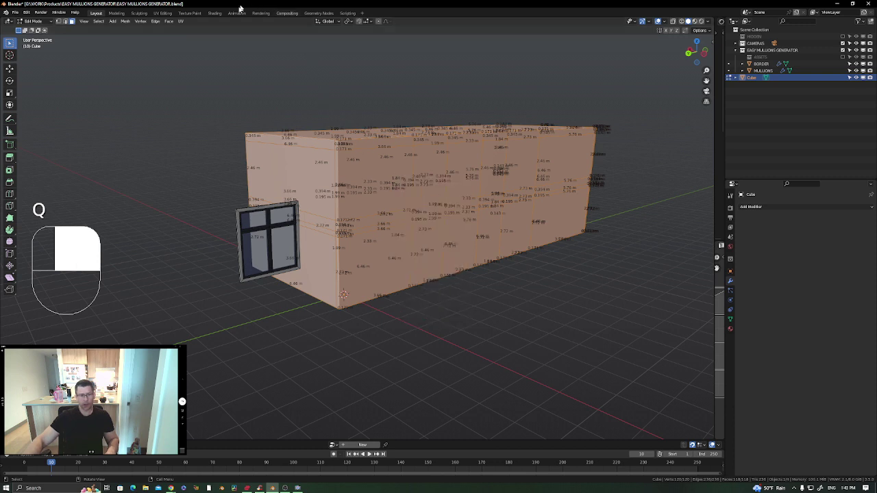
click(385, 180)
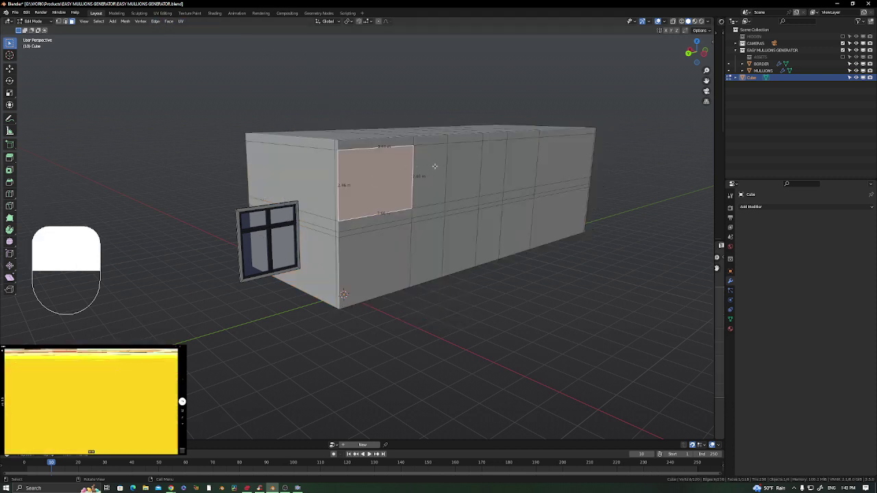
click(472, 165)
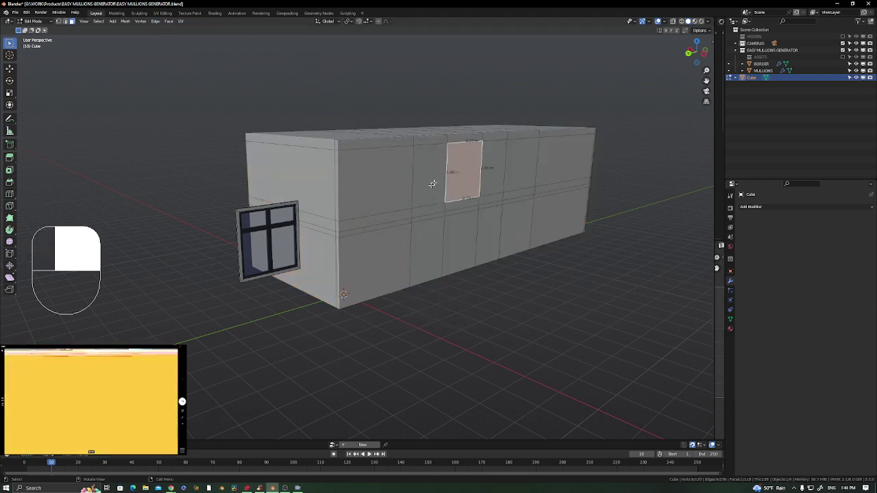
Add the Edge Length overlay option to Quick Favorites and use it to switch the edge measurements off
shift+middle_drag(547, 208, 485, 216)
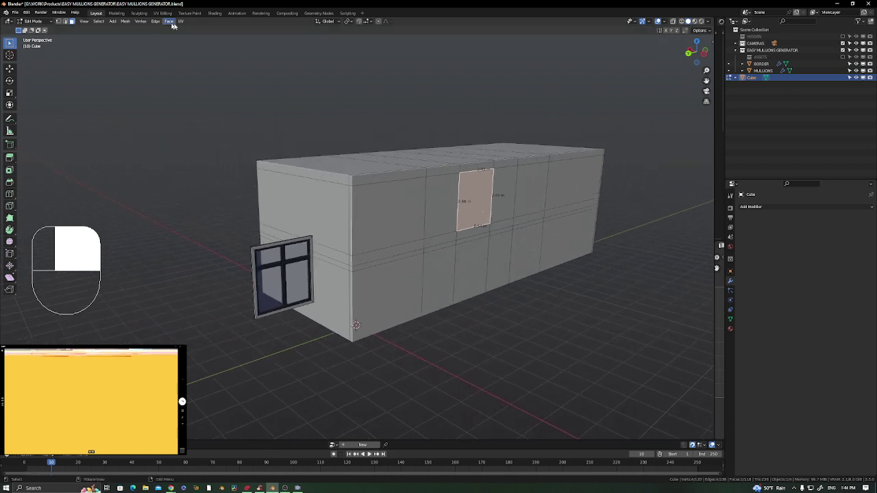
right_click(430, 206)
key(q)
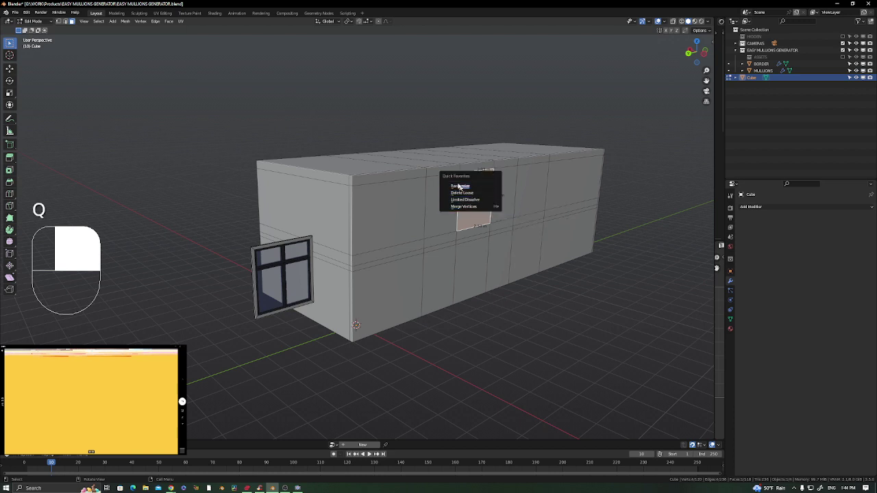
click(168, 21)
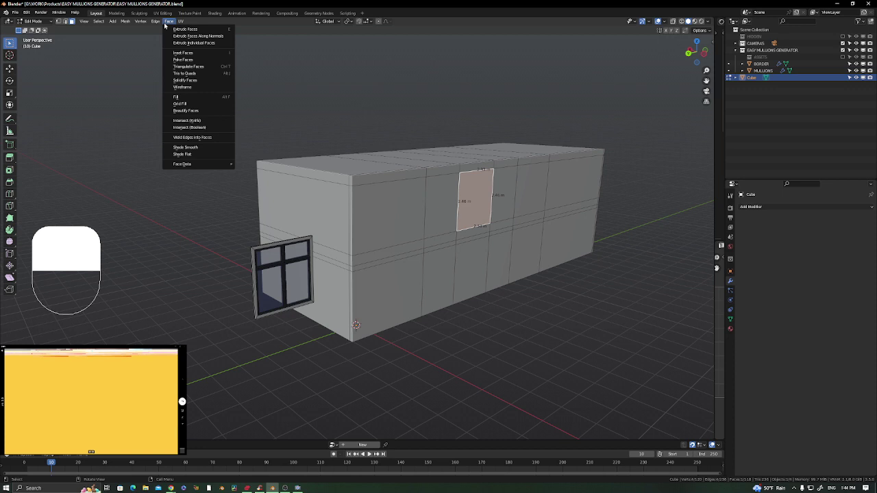
mouse_move(158, 25)
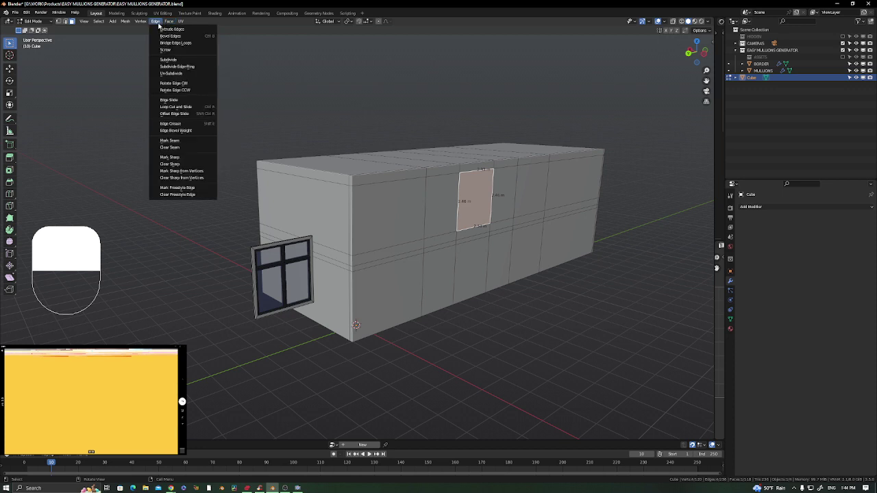
click(707, 22)
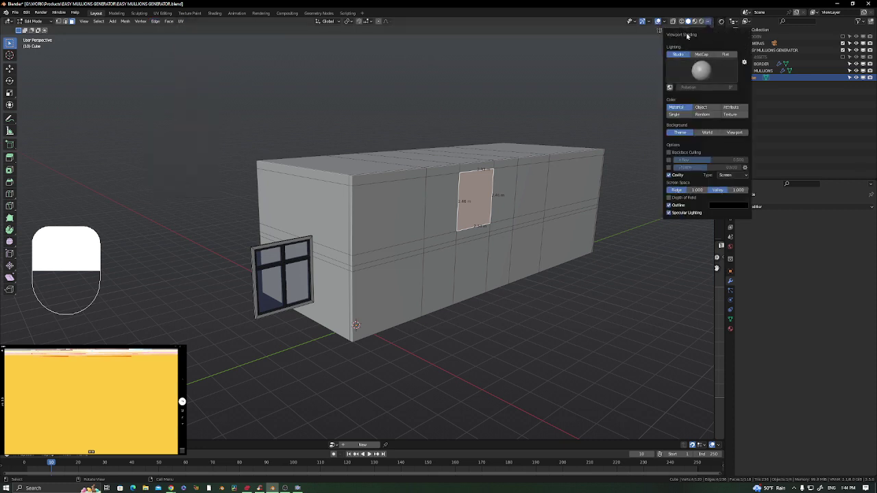
mouse_move(663, 22)
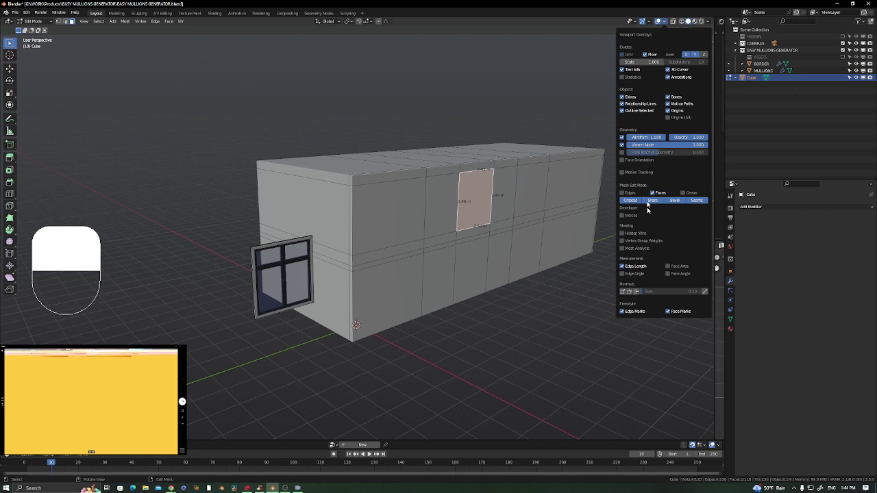
right_click(623, 269)
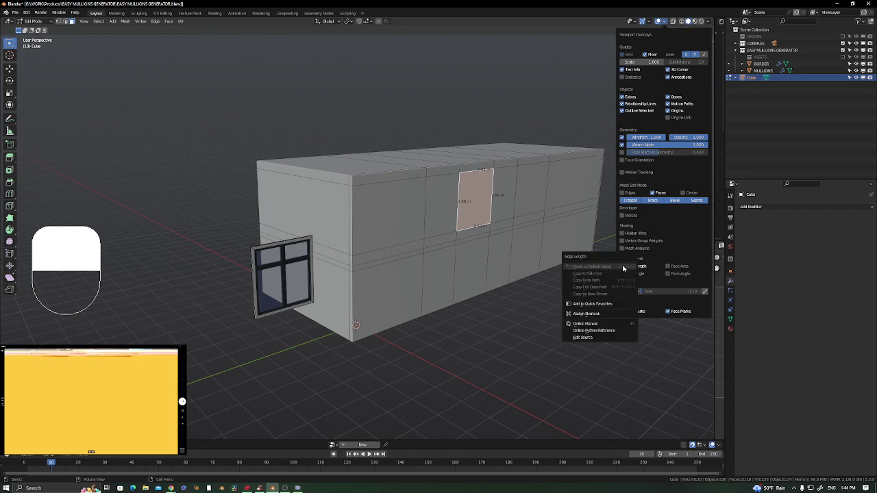
click(599, 308)
key(q)
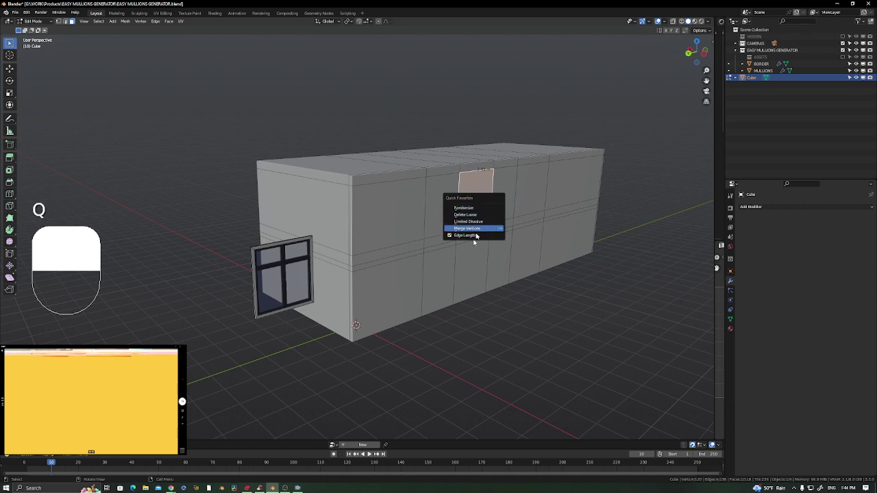
click(472, 236)
middle_drag(472, 235, 417, 211)
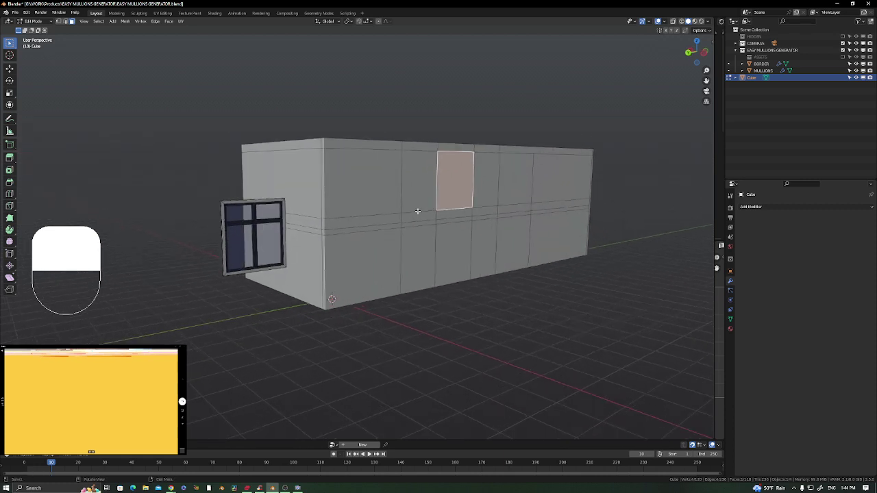
click(582, 146)
click(549, 177)
ctrl+shift+click(461, 228)
mouse_move(569, 166)
middle_down()
mouse_move(538, 194)
mouse_move(560, 178)
middle_up()
click(659, 135)
middle_drag(425, 208, 444, 196)
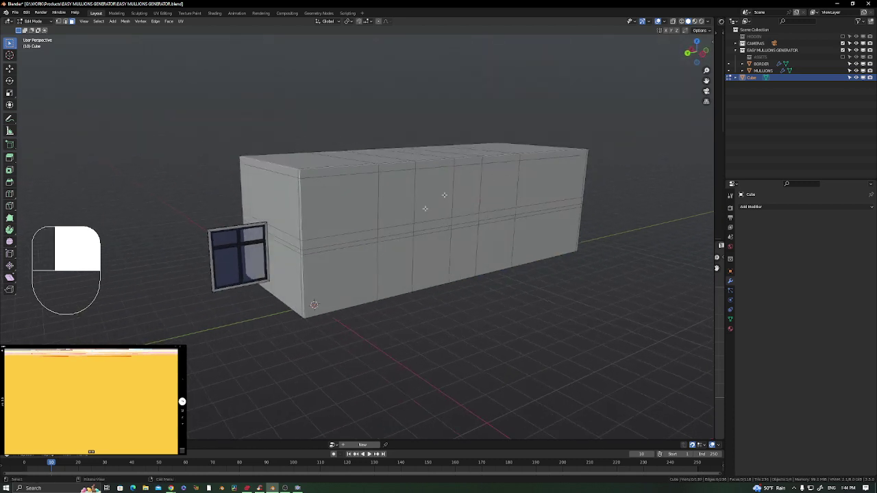
click(405, 202)
ctrl+click(467, 193)
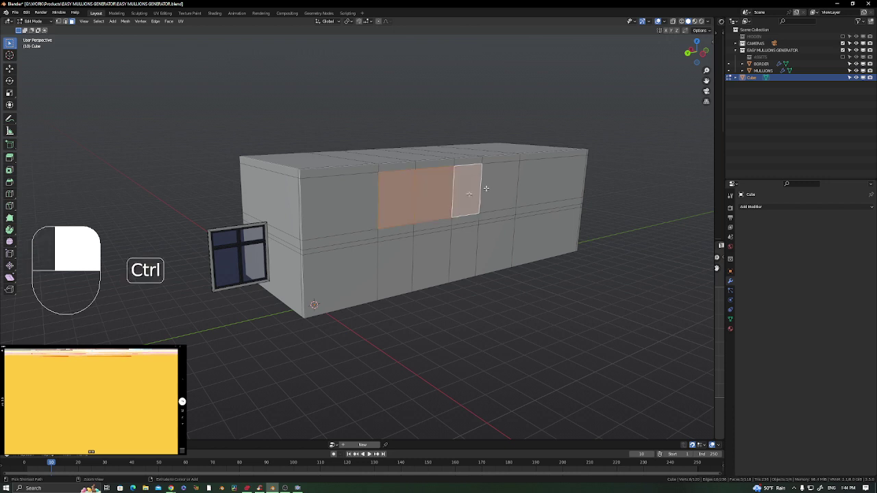
Select the window faces on both floors of the long wall and around its far corner, and separate the selection into its own object
click(402, 198)
shift+click(471, 202)
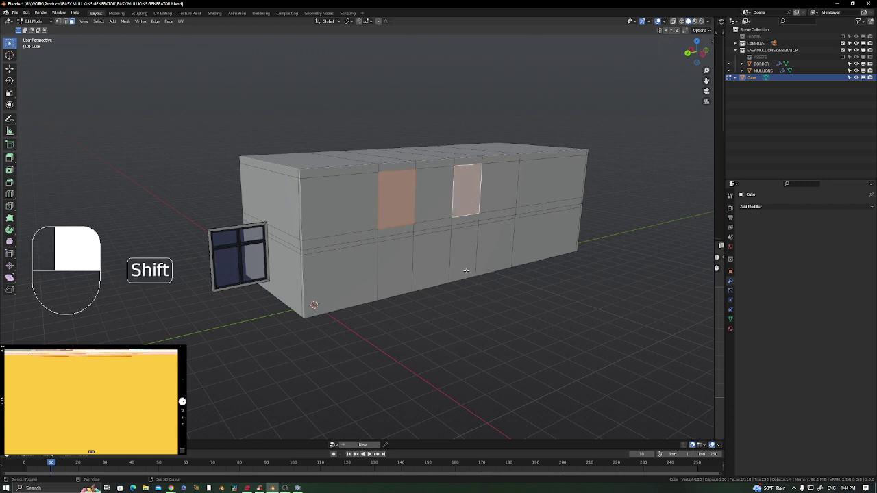
shift+click(467, 270)
shift+click(390, 273)
shift+click(541, 241)
shift+click(552, 184)
middle_drag(641, 182, 503, 191)
shift+click(507, 197)
shift+click(506, 241)
middle_drag(505, 241, 520, 206)
key(p)
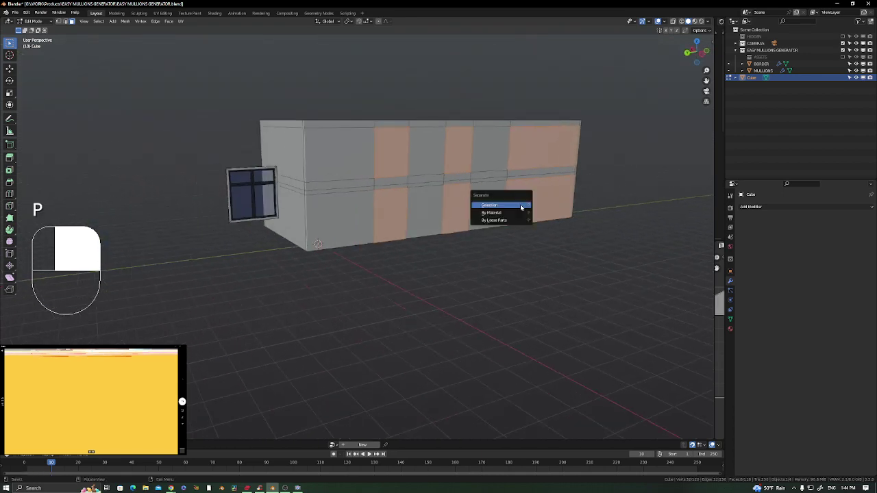
click(521, 207)
key(Tab)
Copy the EMG_MULLIONS GeometryNodes modifier from the sample window's MULLIONS object to the separated window faces
click(393, 160)
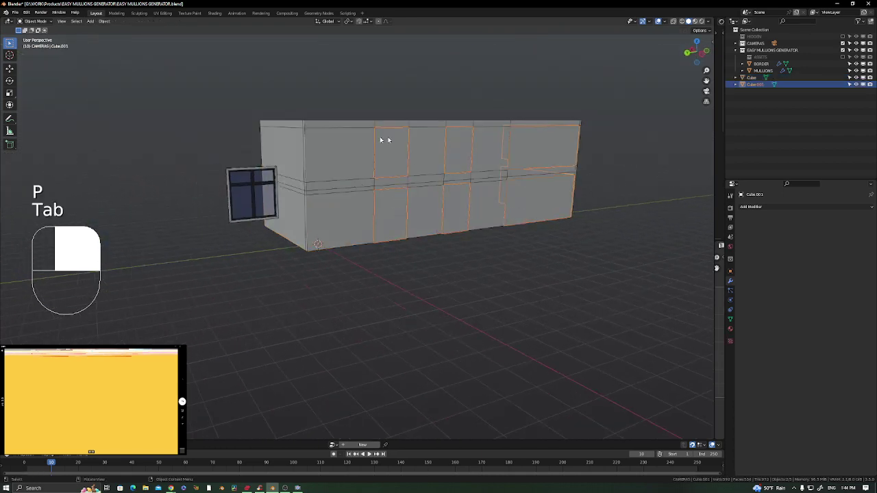
shift+click(263, 197)
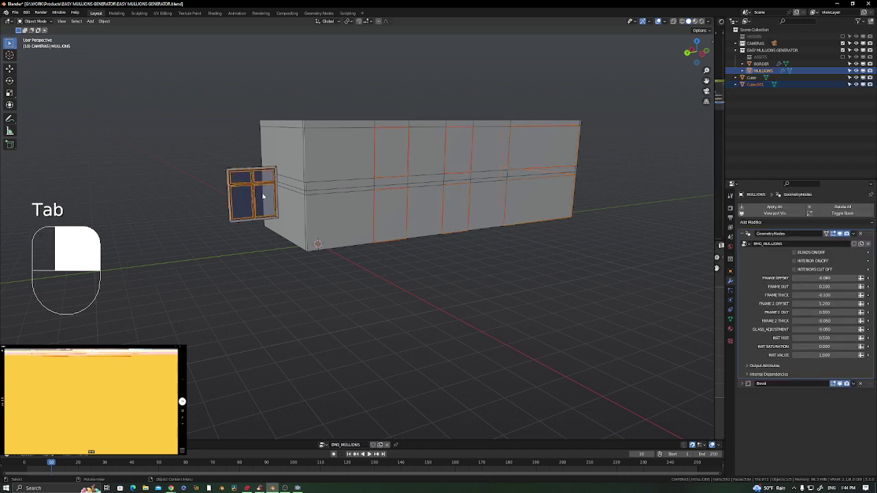
click(855, 235)
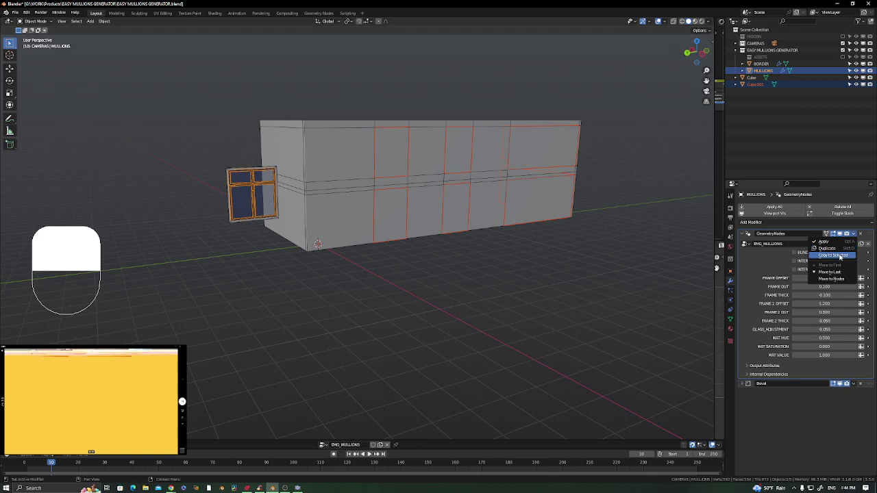
click(840, 256)
click(556, 235)
scroll(384, 166, up, 7)
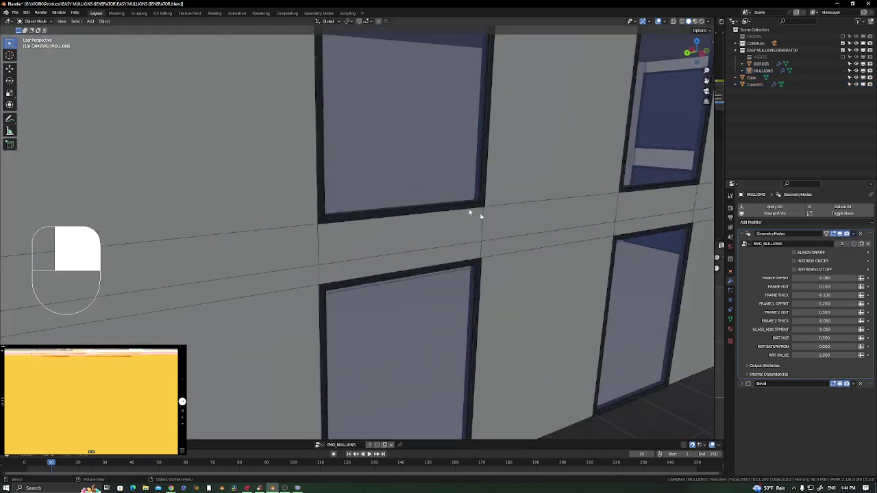
scroll(479, 214, down, 10)
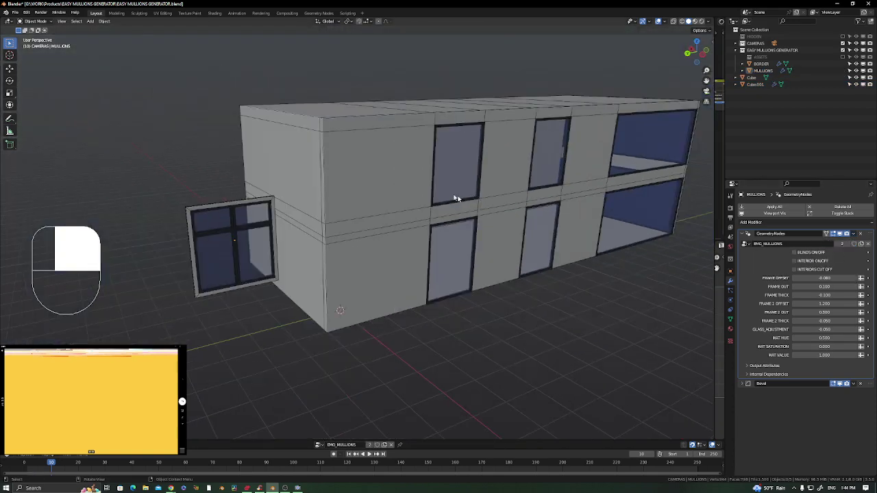
Duplicate all the window faces in place, separate the copy into a new object, and remove its GeometryNodes modifier
click(509, 143)
key(Tab)
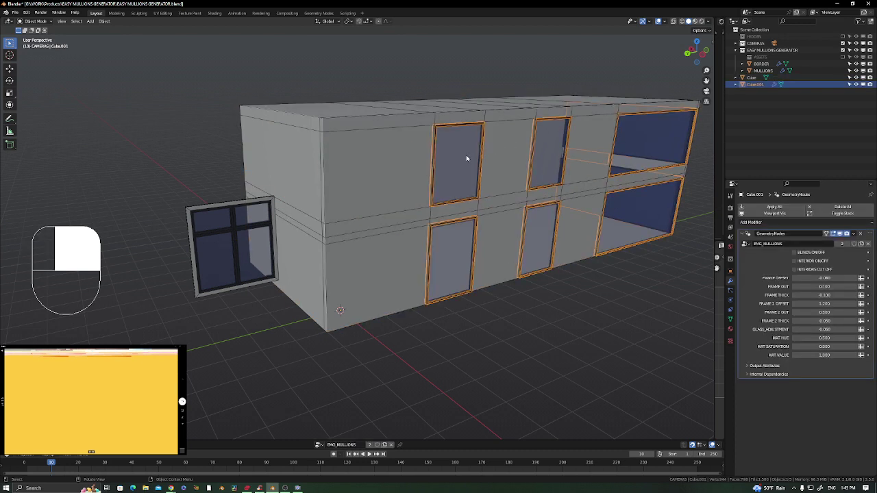
key(a)
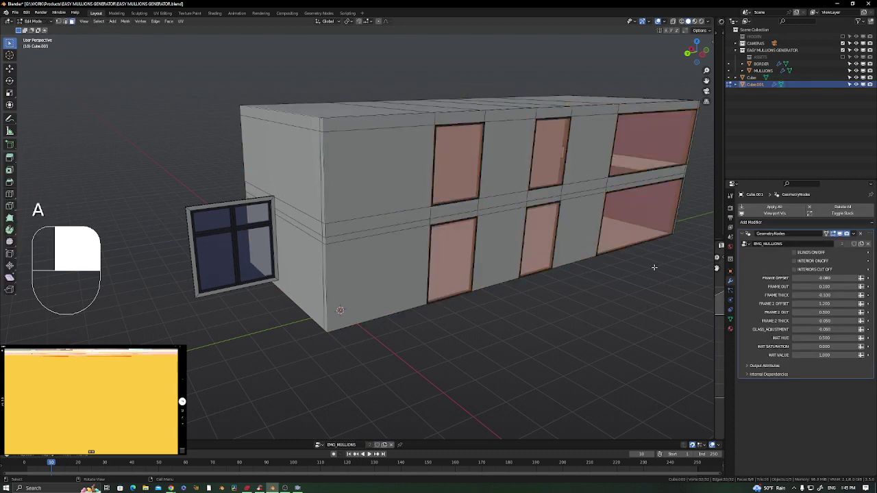
key(shift+d)
key(p)
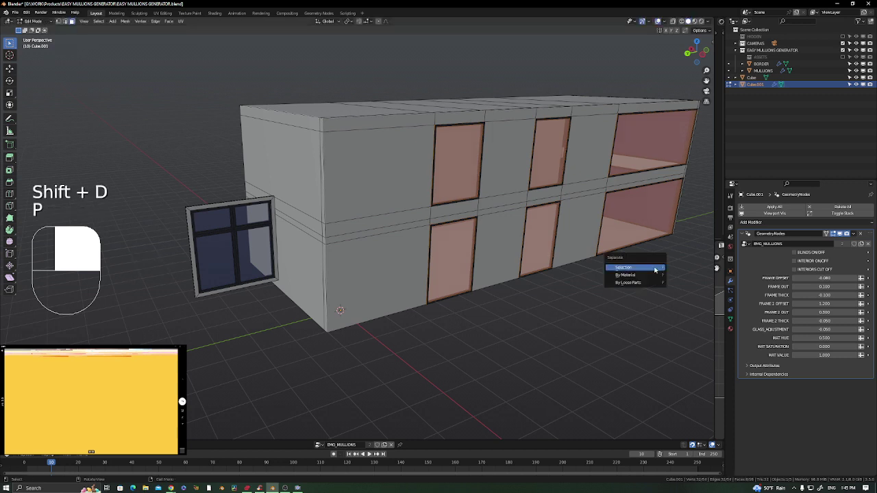
click(655, 269)
key(Tab)
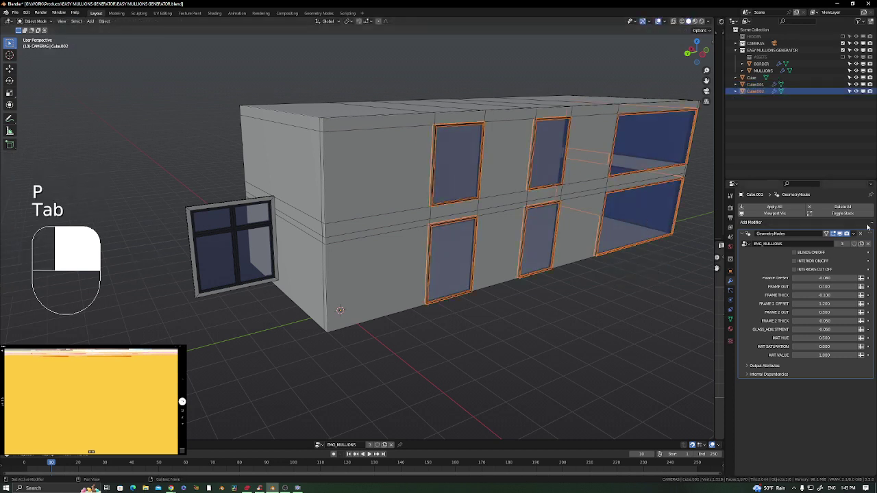
click(861, 234)
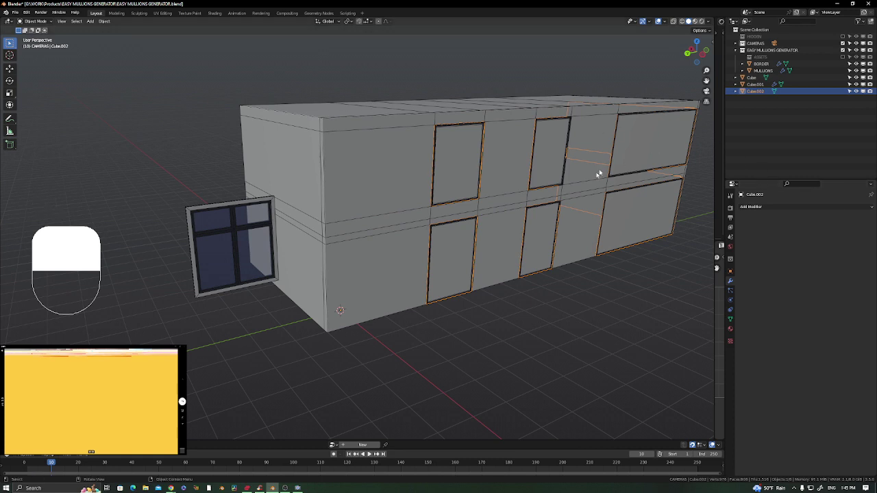
Copy the EMG_BORDERS GeometryNodes modifier from the sample window's BORDER object to the duplicated window faces
key(shift)
shift+click(188, 211)
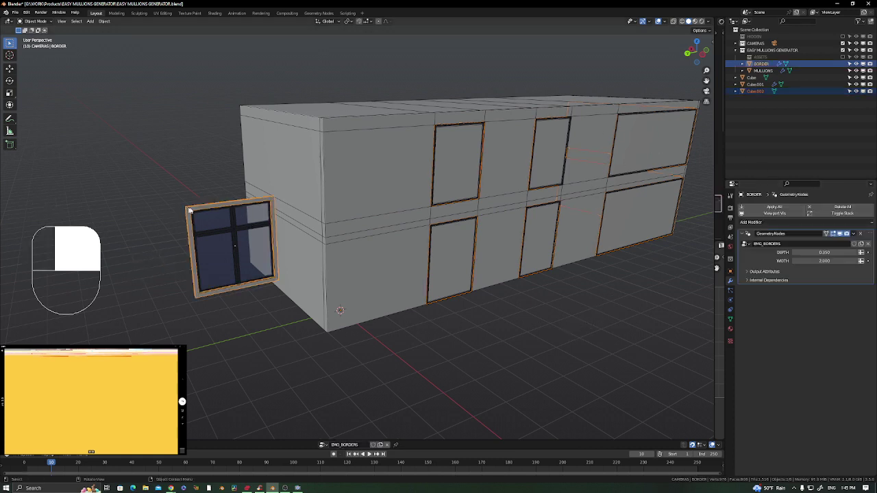
click(853, 234)
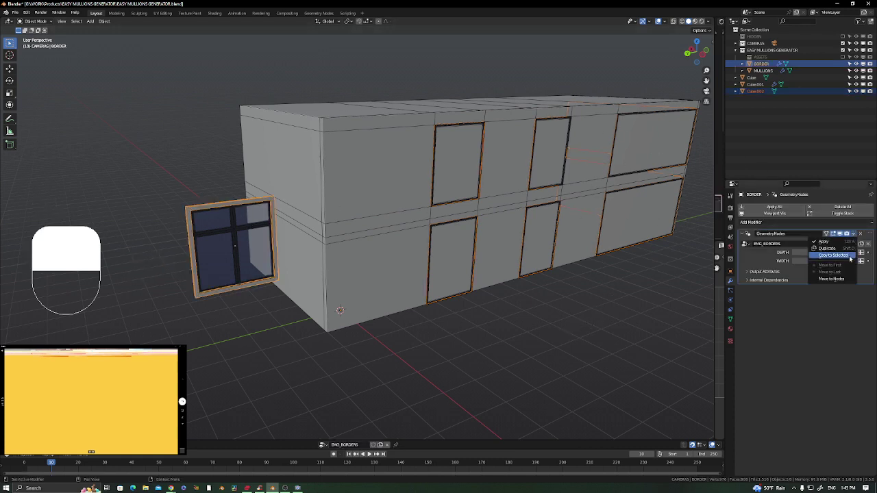
click(833, 255)
click(593, 305)
Switch off the wireframe overlay on the building using Quick Favorites
middle_drag(592, 212, 457, 191)
key(q)
click(535, 215)
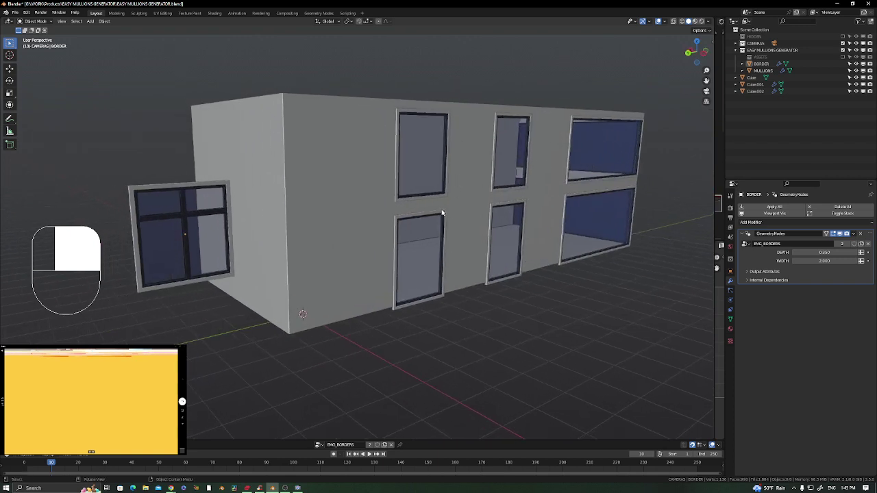
Examine the building's mullions up close alongside the frame offset, out, thickness and glass adjustment parameters of EMG_MULLIONS
click(422, 132)
scroll(422, 137, up, 8)
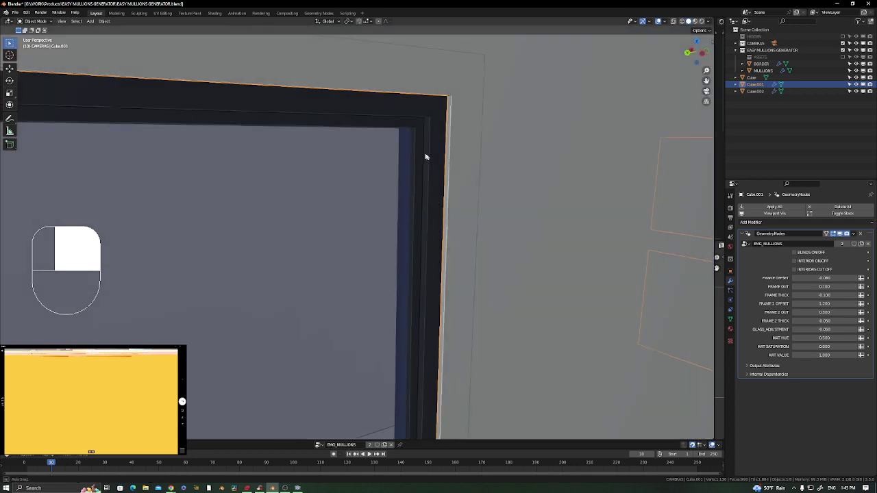
shift+middle_drag(425, 157, 571, 91)
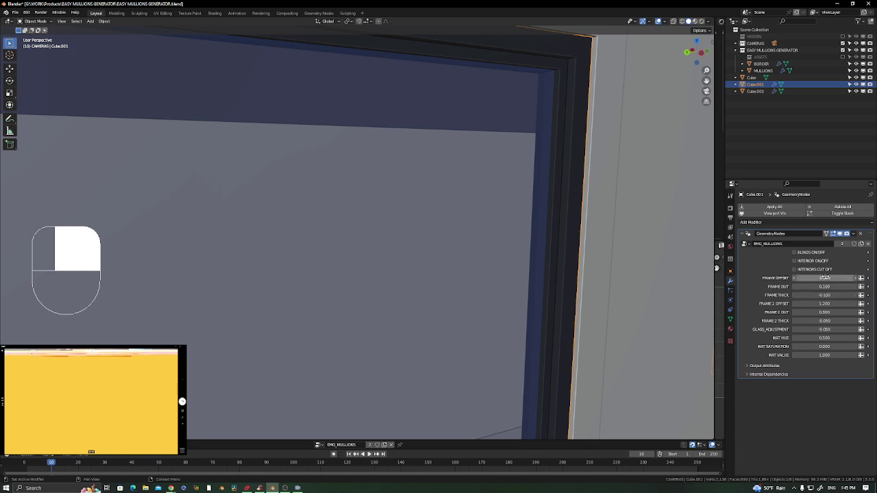
mouse_move(825, 278)
mouse_down()
mouse_move(809, 278)
mouse_move(847, 286)
mouse_move(815, 294)
mouse_move(825, 295)
mouse_up()
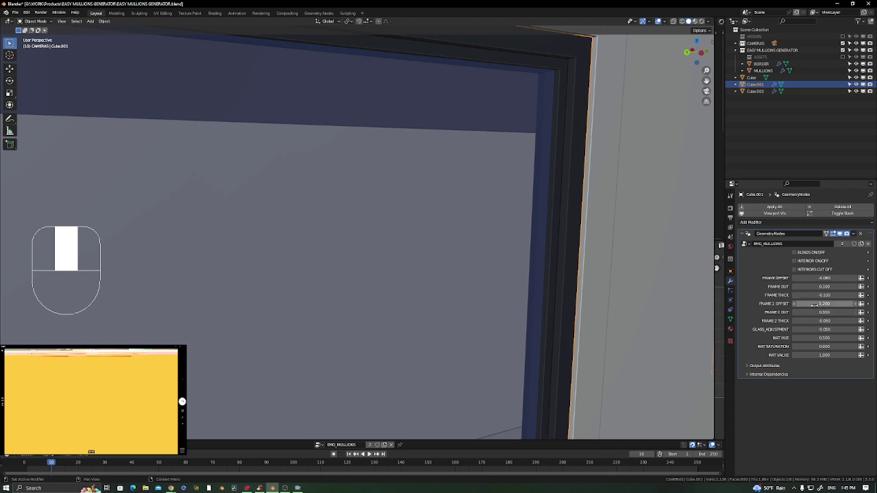
key(shift)
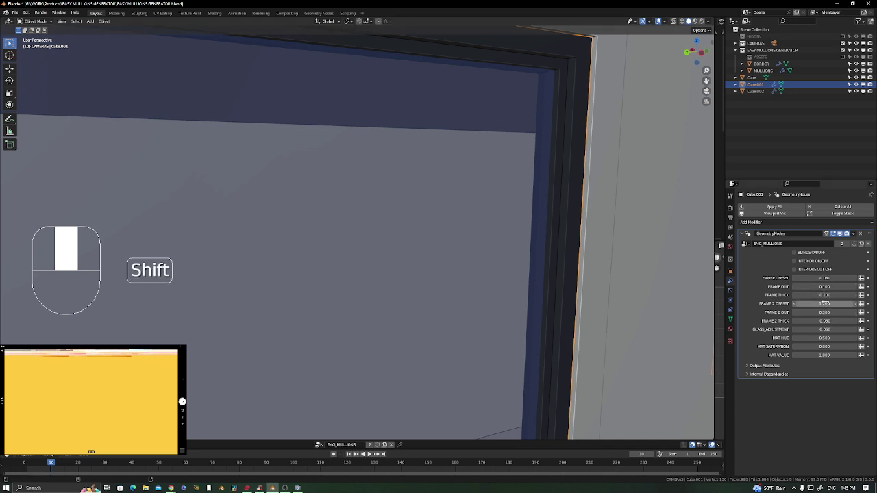
shift+drag(825, 304, 827, 329)
scroll(574, 225, down, 10)
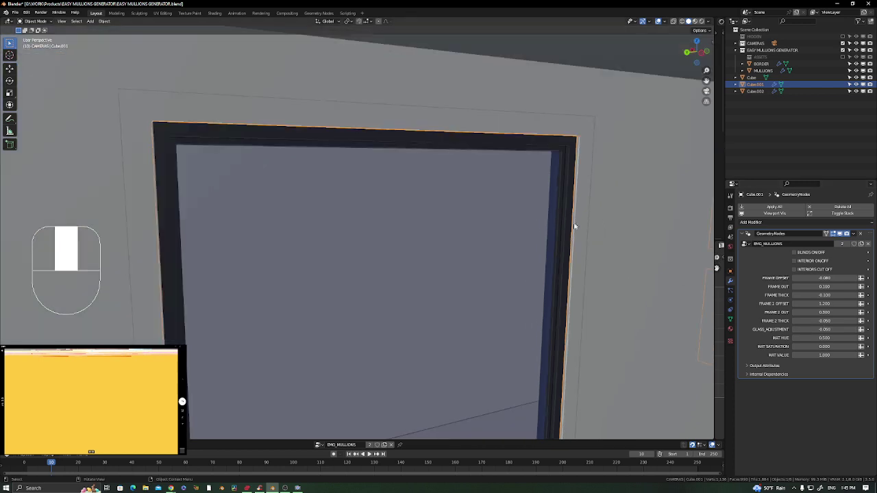
shift+middle_drag(521, 273, 479, 197)
scroll(473, 219, down, 6)
shift+middle_drag(503, 260, 478, 226)
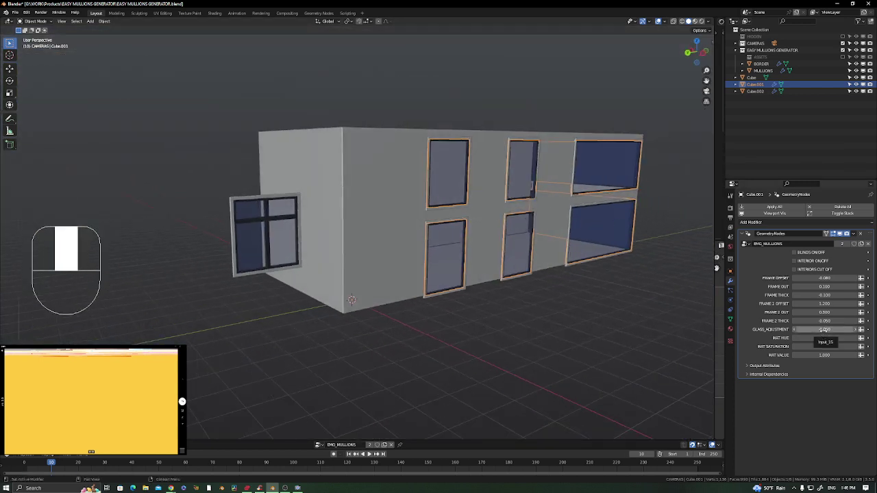
Switch the viewport to rendered shading and inspect the frame and border of an upper-floor window
shift+middle_drag(389, 254, 424, 203)
key(z)
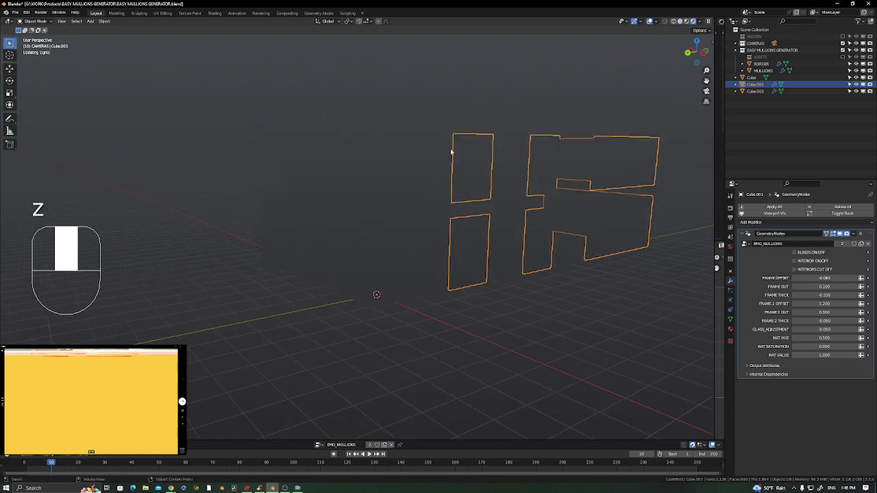
scroll(462, 125, up, 6)
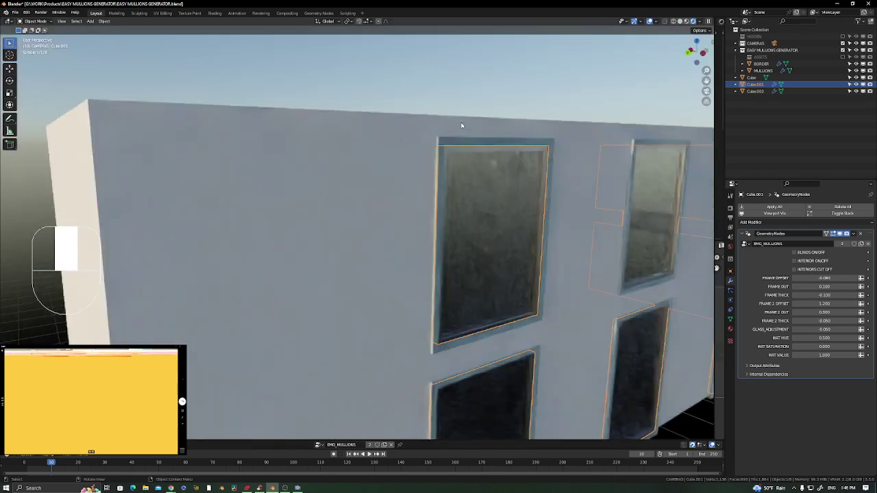
middle_drag(461, 126, 546, 169)
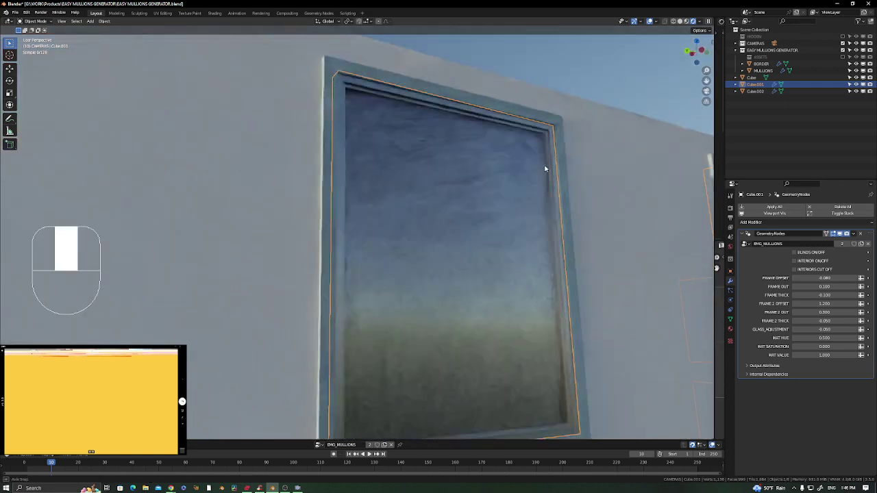
shift+middle_drag(566, 212, 542, 196)
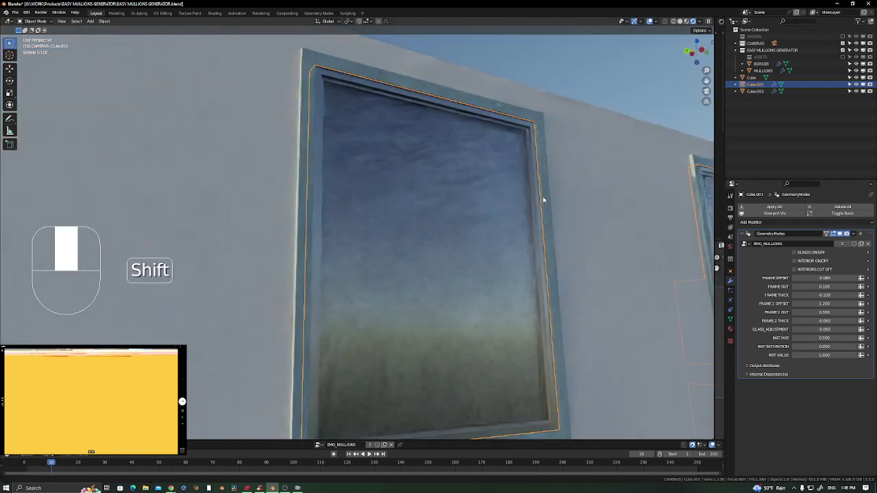
click(540, 119)
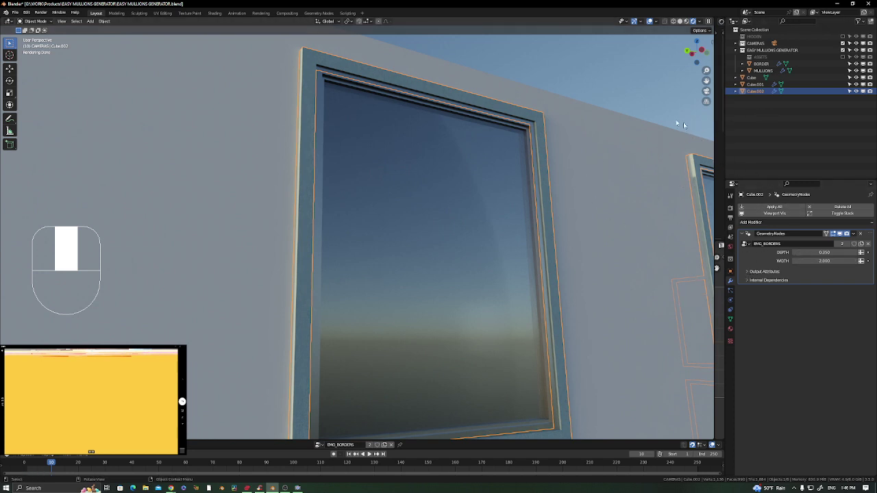
scroll(446, 209, down, 10)
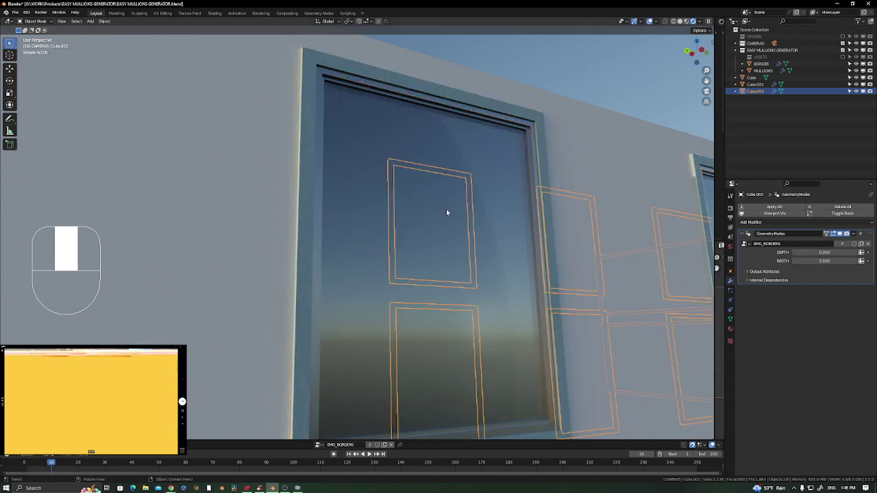
scroll(307, 212, up, 4)
scroll(307, 212, up, 5)
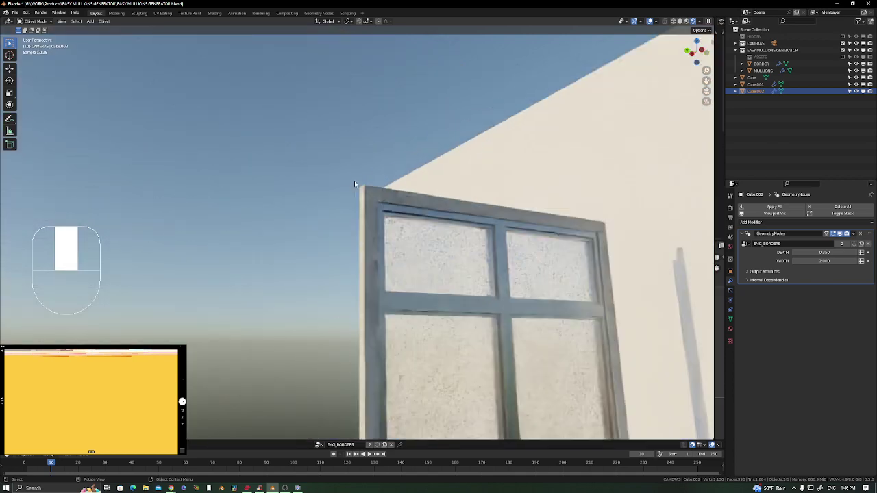
Disconnect the Mix node from the Principled BSDF's Base Color in the sample window border's #BORDER material
click(371, 193)
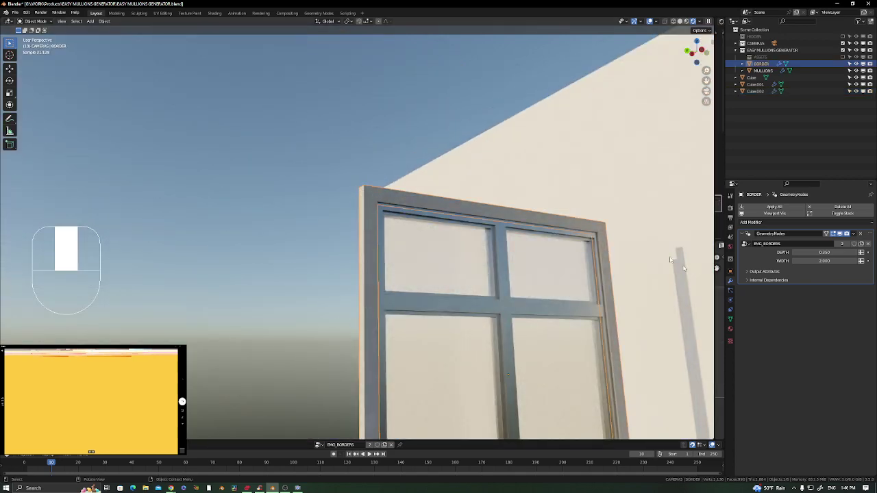
scroll(535, 198, down, 7)
shift+middle_drag(640, 217, 534, 240)
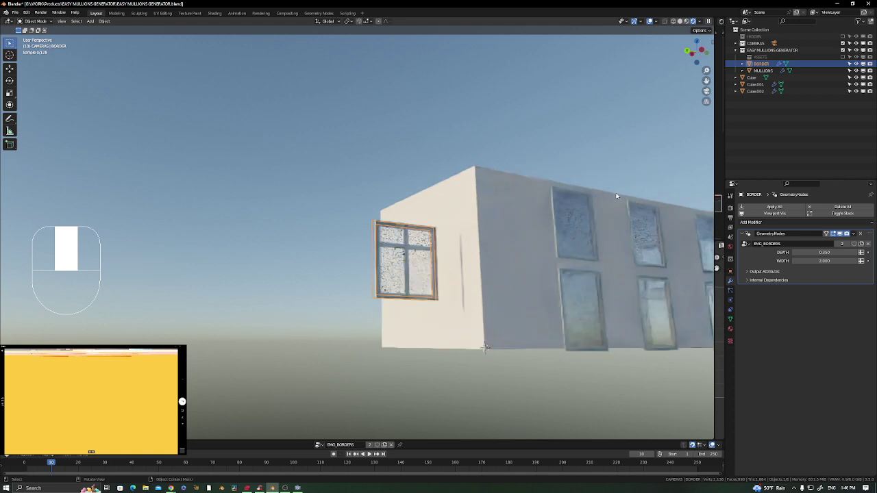
scroll(616, 196, up, 8)
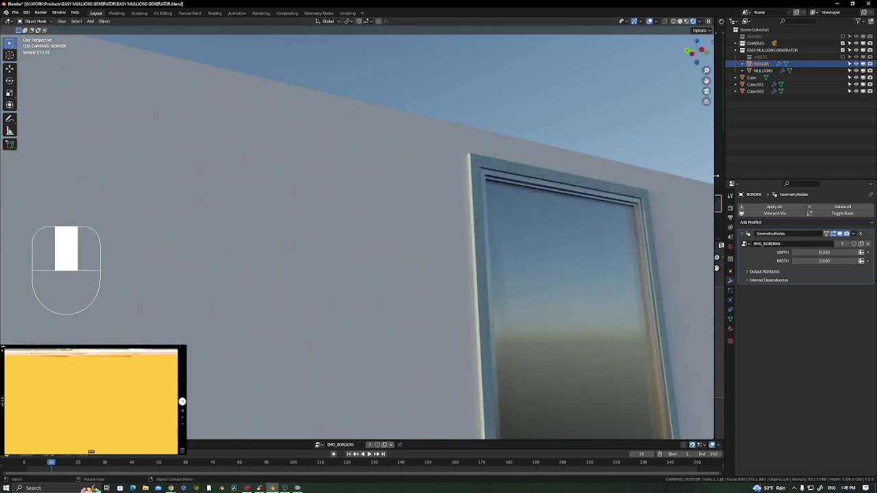
drag(714, 176, 449, 176)
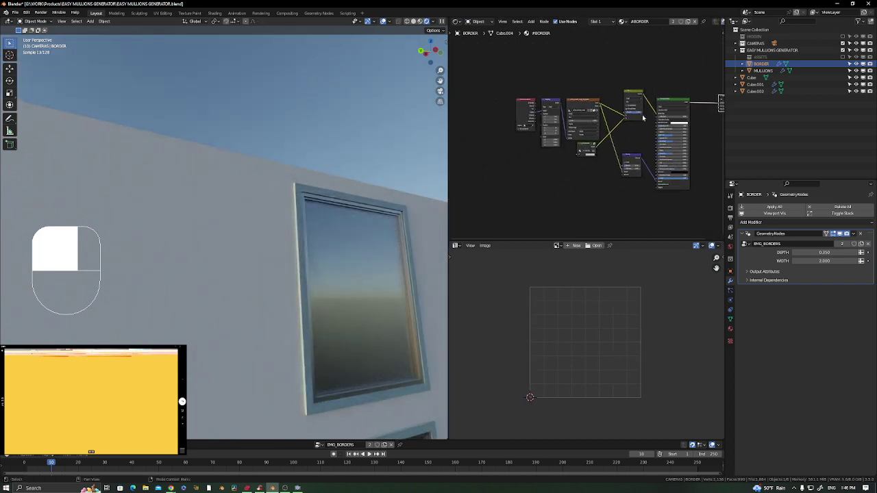
middle_drag(643, 118, 579, 124)
scroll(577, 142, up, 1)
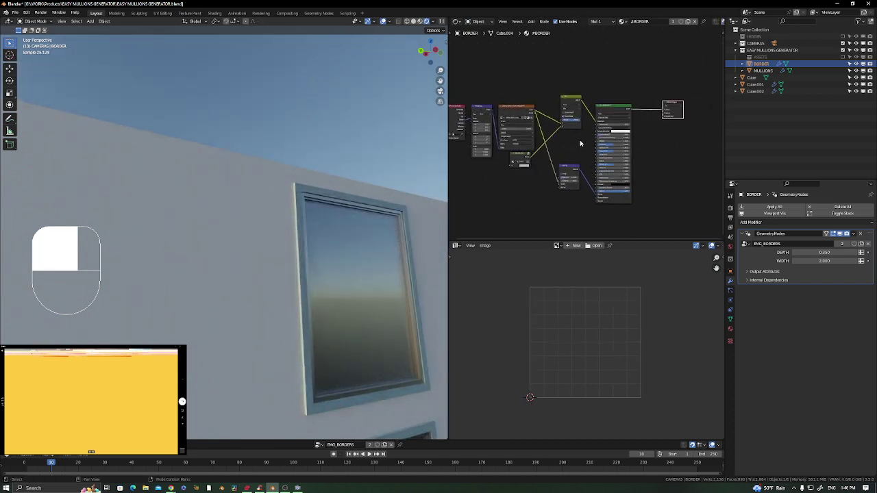
scroll(586, 146, up, 4)
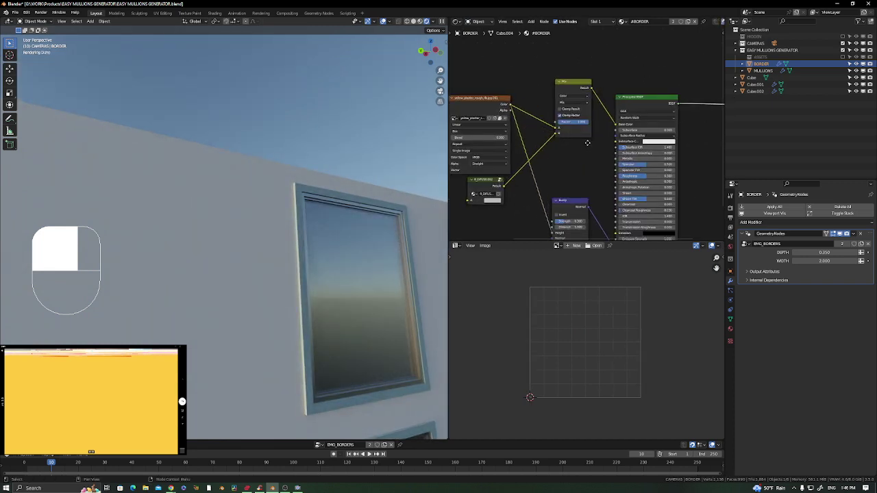
ctrl+right_drag(607, 96, 603, 120)
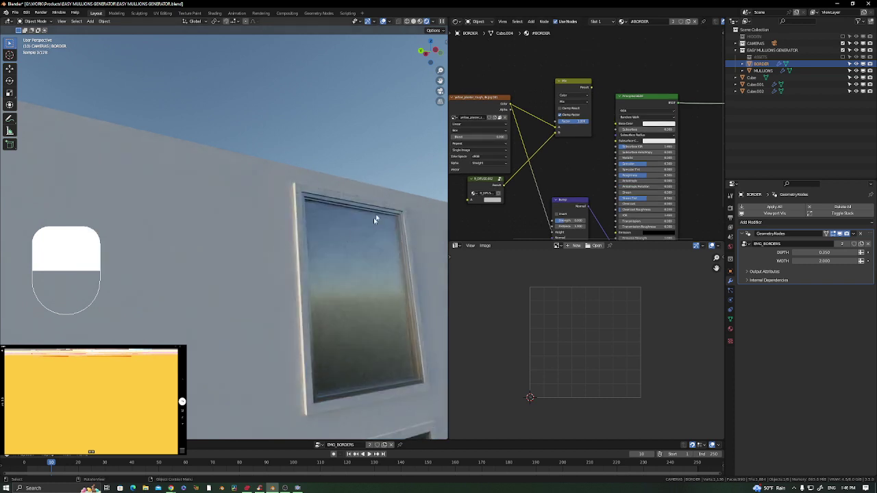
shift+middle_drag(432, 221, 446, 199)
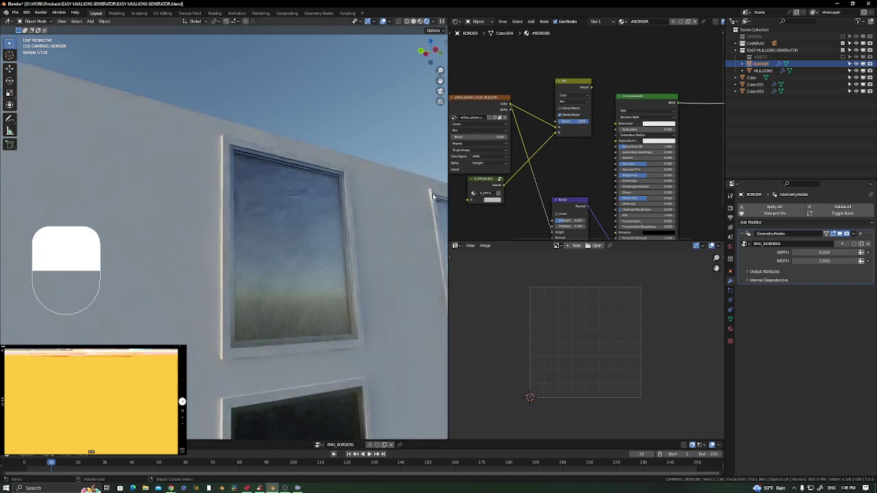
drag(447, 199, 715, 219)
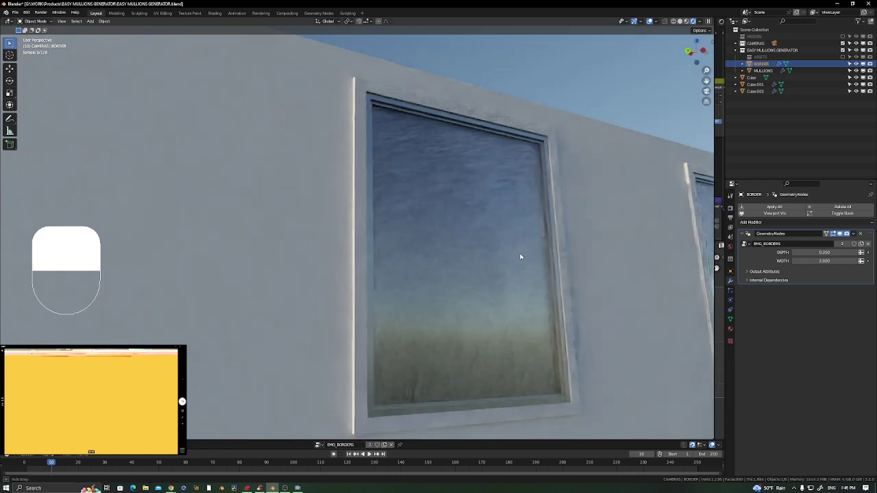
Compare the material slots of the building's mullions object with those of the sample window's MULLIONS object
middle_drag(508, 244, 474, 200)
right_click(469, 198)
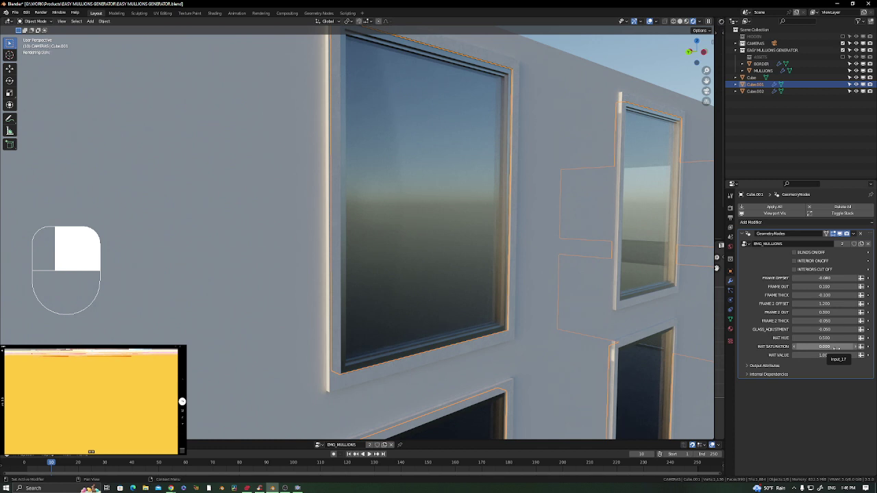
middle_drag(434, 232, 530, 98)
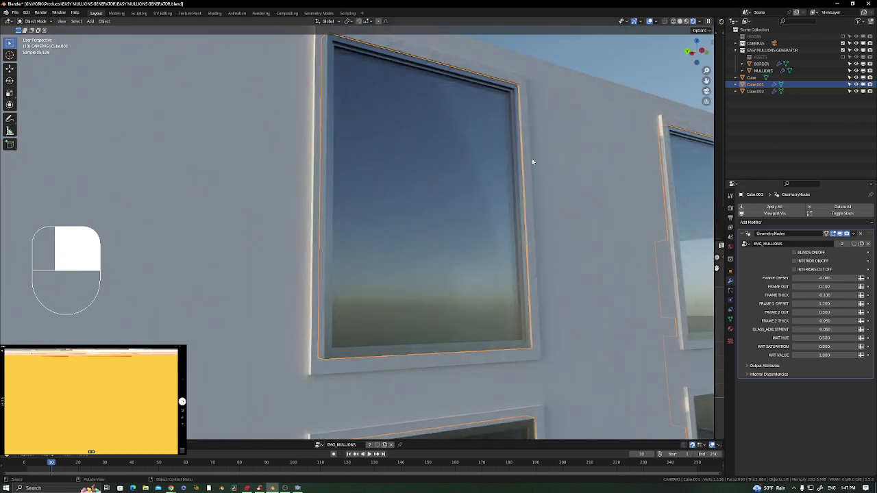
click(731, 331)
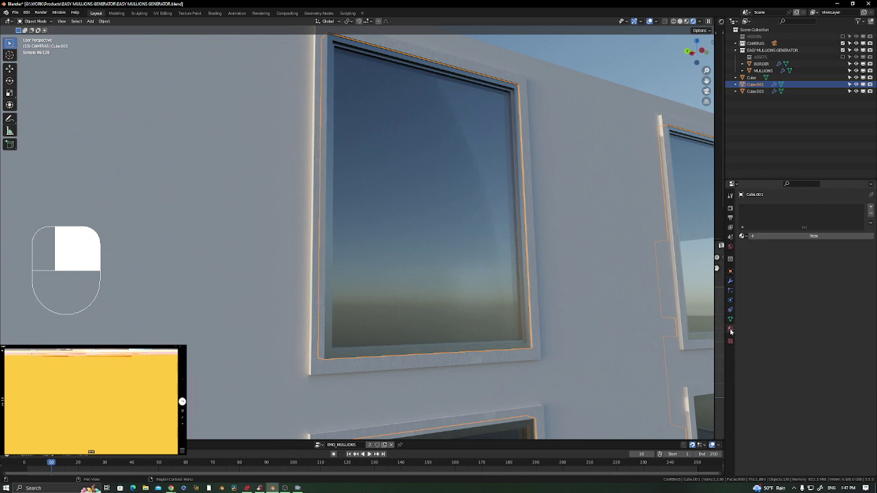
scroll(478, 156, down, 5)
middle_drag(474, 150, 237, 273)
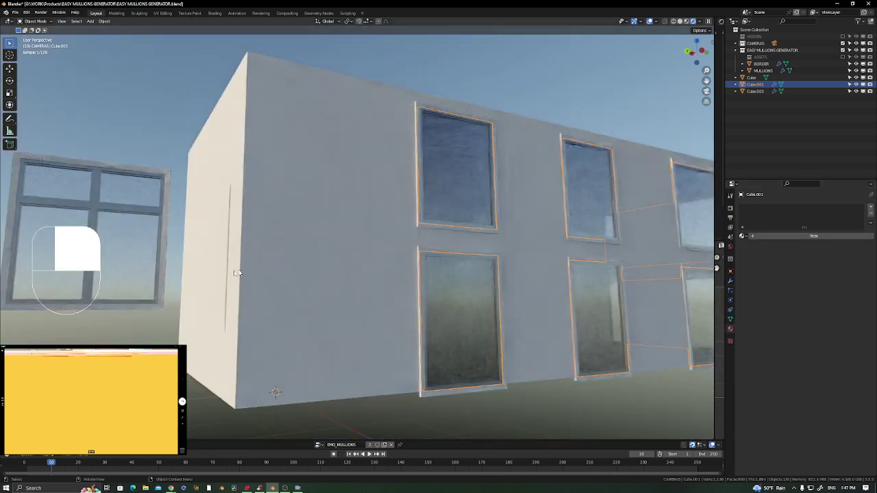
click(139, 220)
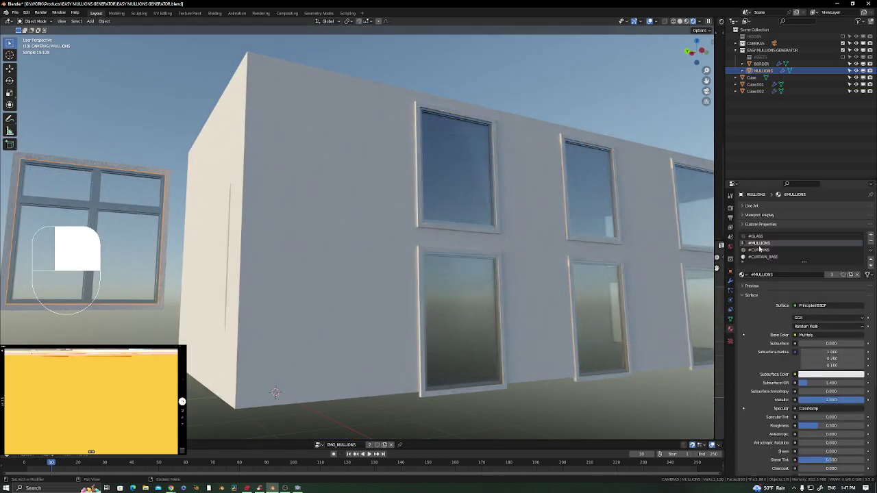
click(464, 156)
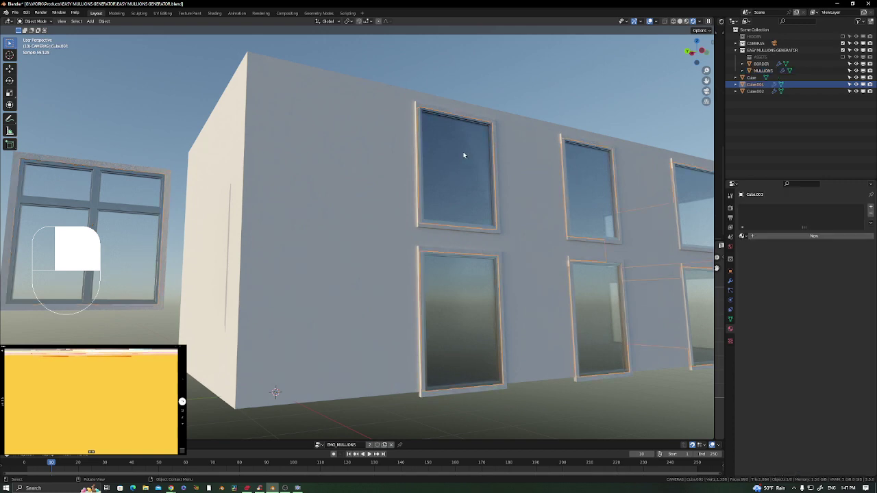
scroll(472, 163, up, 5)
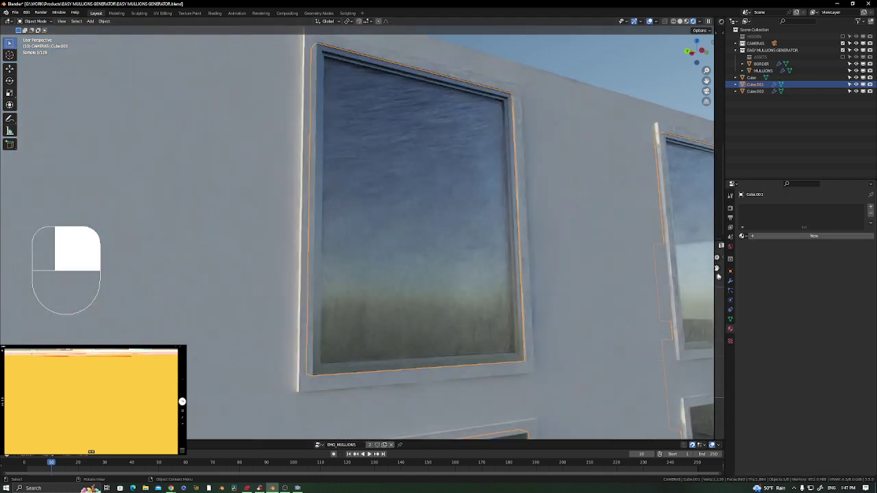
Set MAT SATURATION to 1 in the EMG_MULLIONS modifier of the building's mullions
click(729, 281)
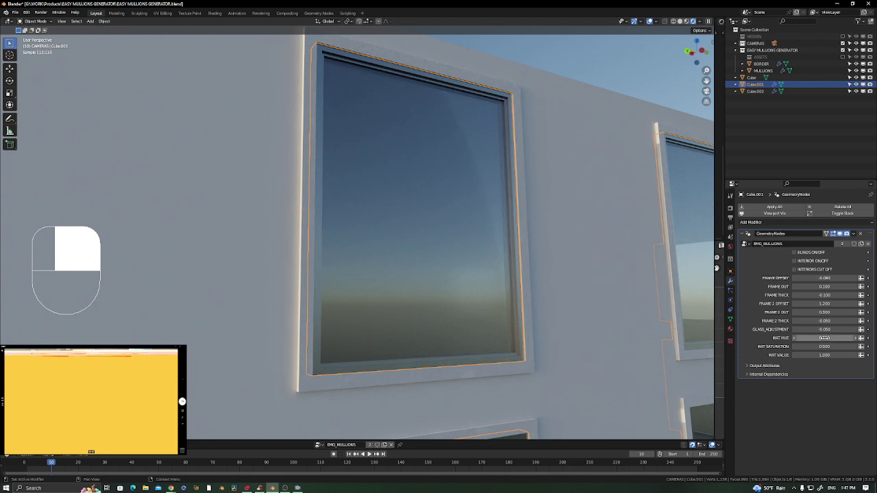
double_click(826, 347)
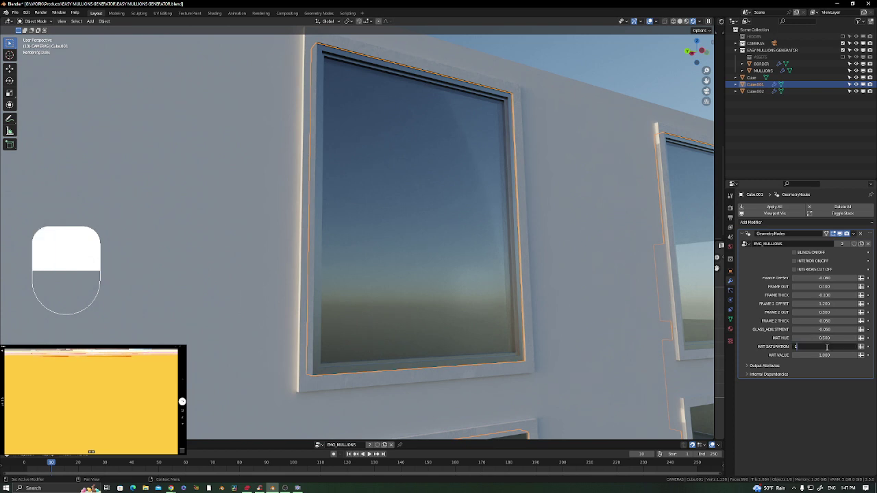
text(1)
key(Return)
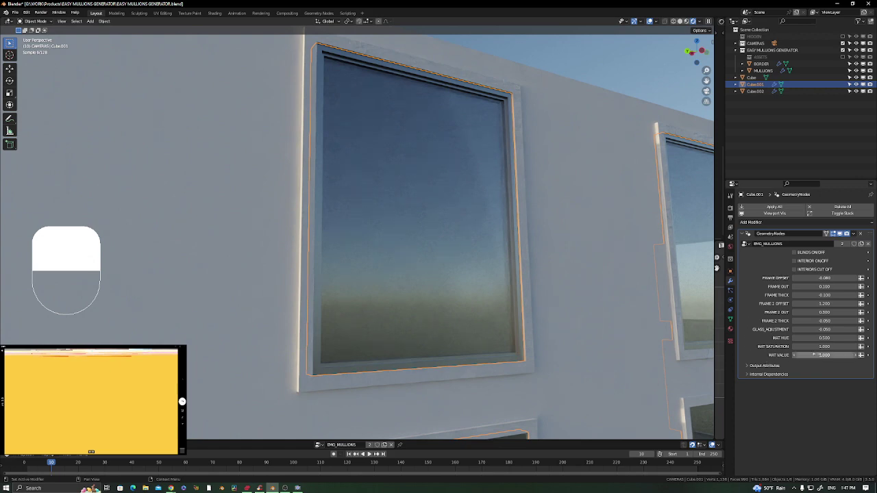
Try adjusting MAT HUE on the building's mullions and MAT SATURATION on the sample window's MULLIONS object
shift+drag(828, 338, 784, 338)
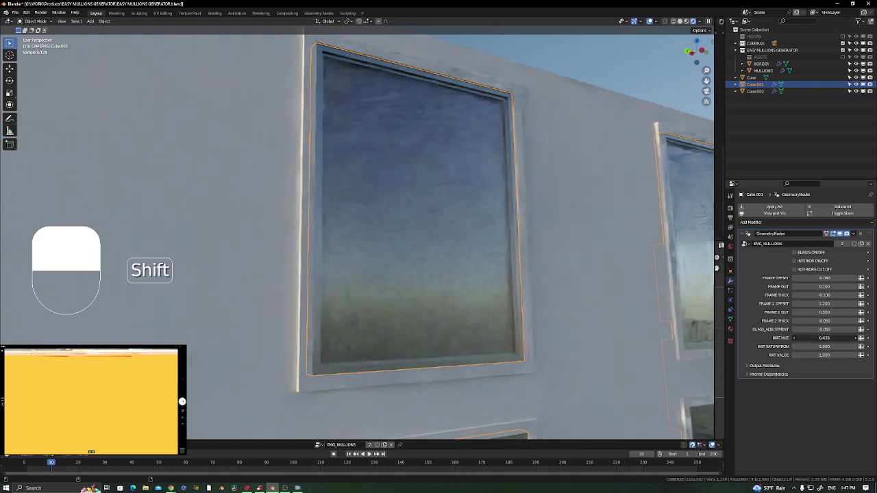
right_click(825, 338)
scroll(519, 280, down, 6)
shift+middle_drag(353, 325, 424, 292)
click(208, 300)
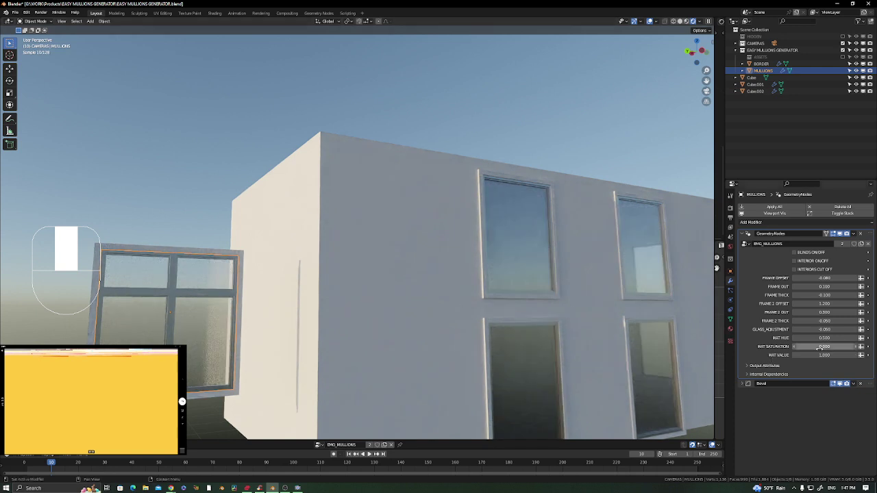
mouse_move(821, 347)
mouse_down()
mouse_move(857, 346)
mouse_move(823, 347)
mouse_up()
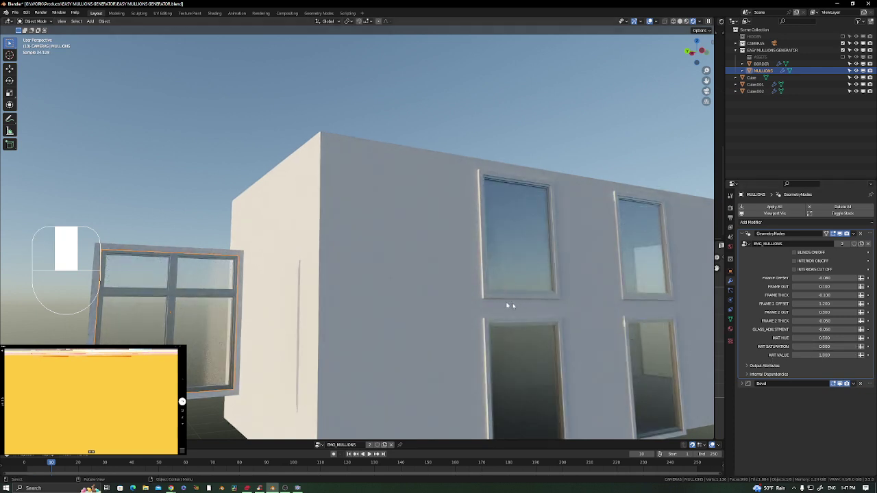
Select the building's mullions together with the sample window's MULLIONS as the active object and set MAT SATURATION to 1
click(497, 265)
shift+click(180, 319)
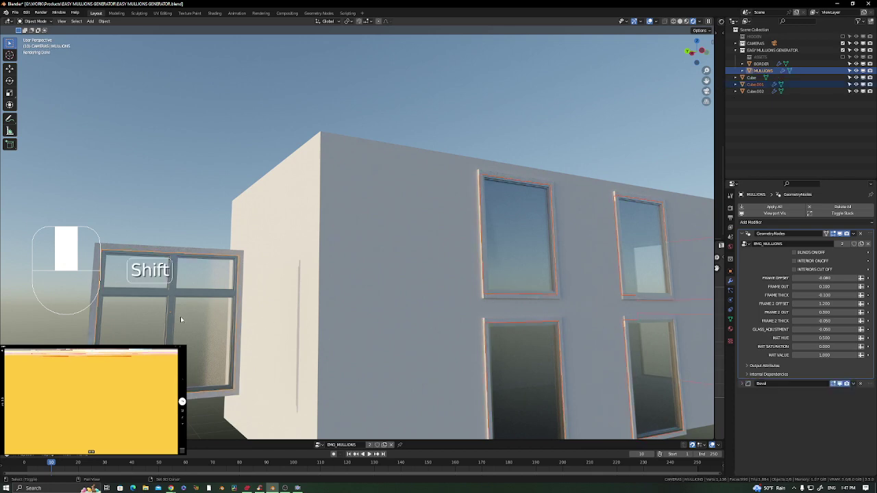
shift+middle_drag(180, 319, 447, 250)
scroll(447, 250, up, 5)
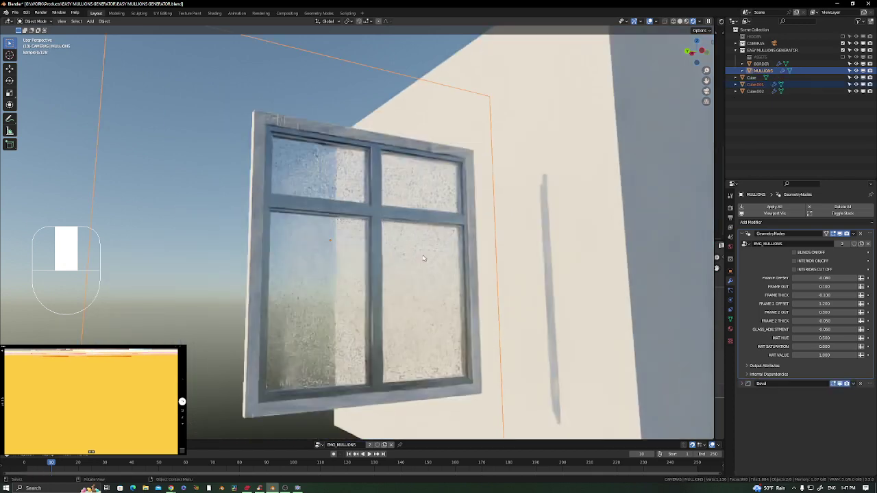
scroll(461, 185, down, 4)
shift+middle_drag(531, 190, 411, 195)
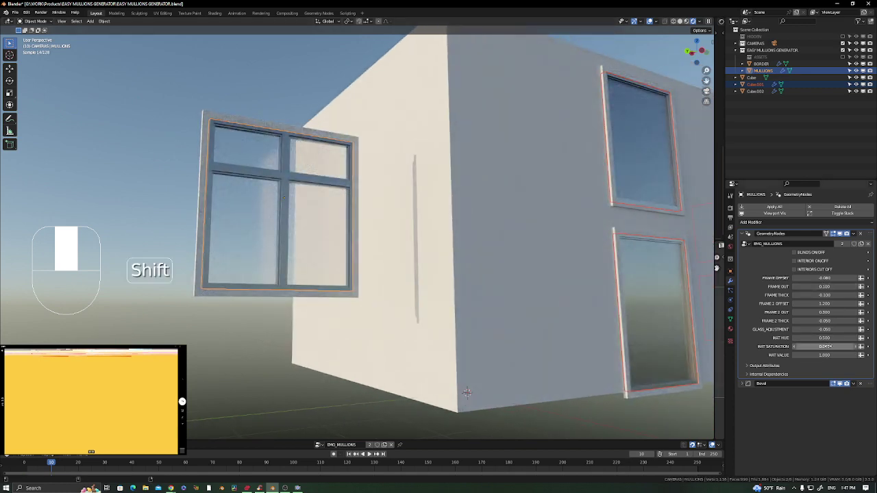
shift+drag(825, 347, 845, 346)
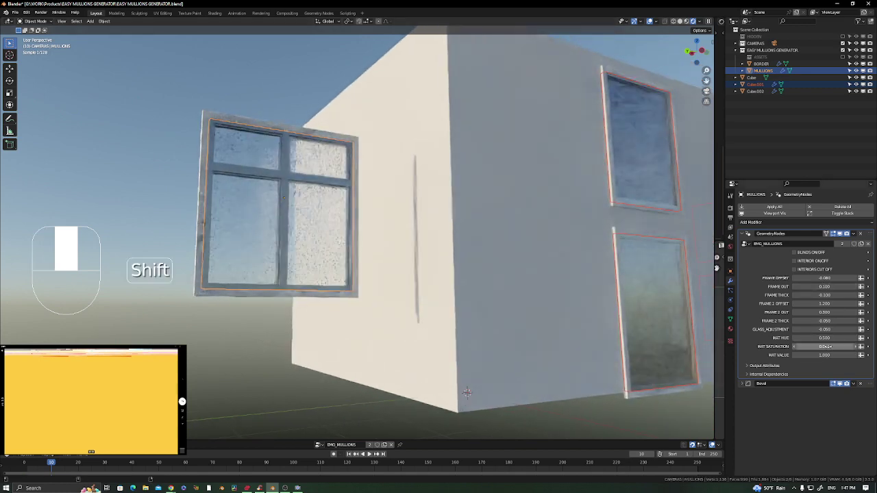
click(828, 347)
text(1)
key(Return)
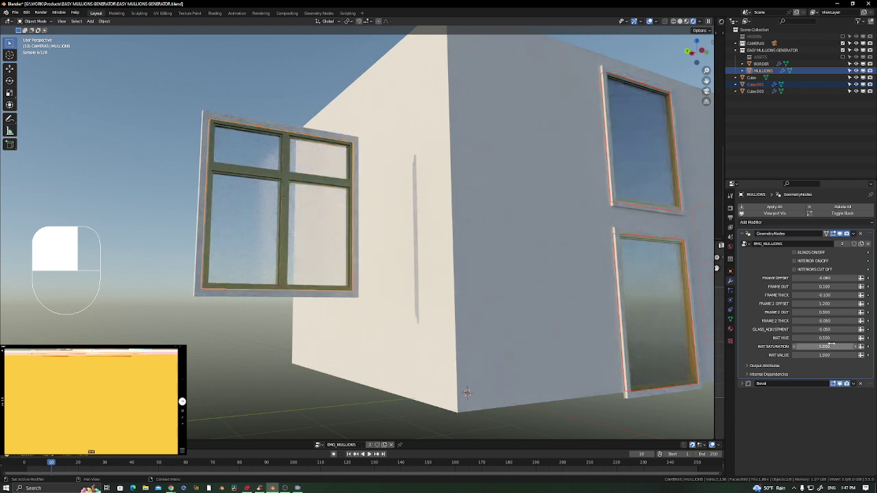
Shift MAT HUE of the sample window's MULLIONS to a teal colour and reduce MAT SATURATION
shift+drag(826, 338, 798, 338)
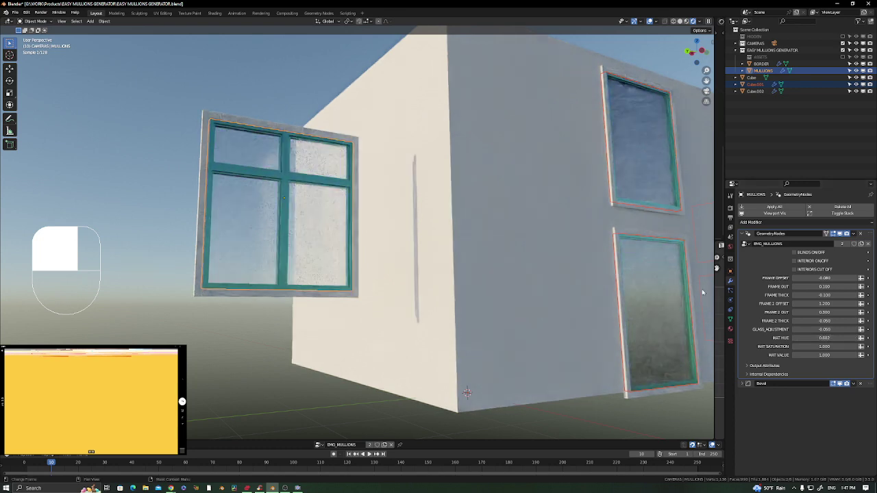
shift+middle_drag(686, 192, 650, 181)
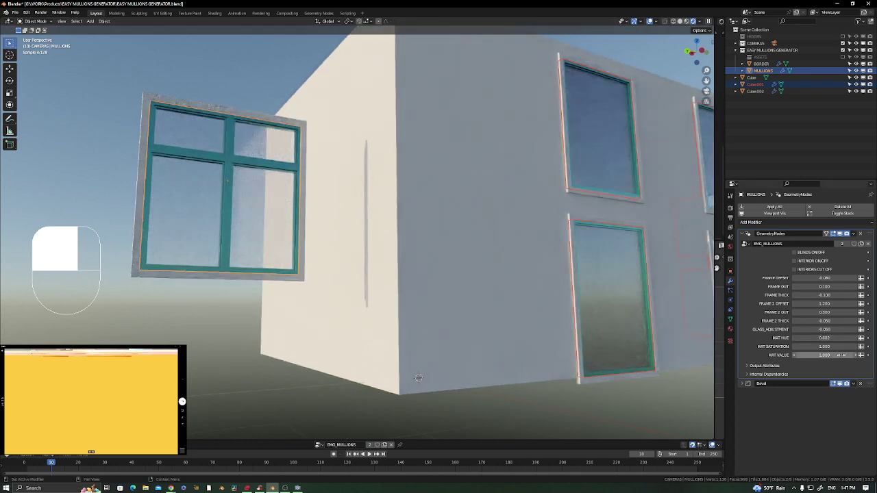
shift+drag(825, 347, 816, 346)
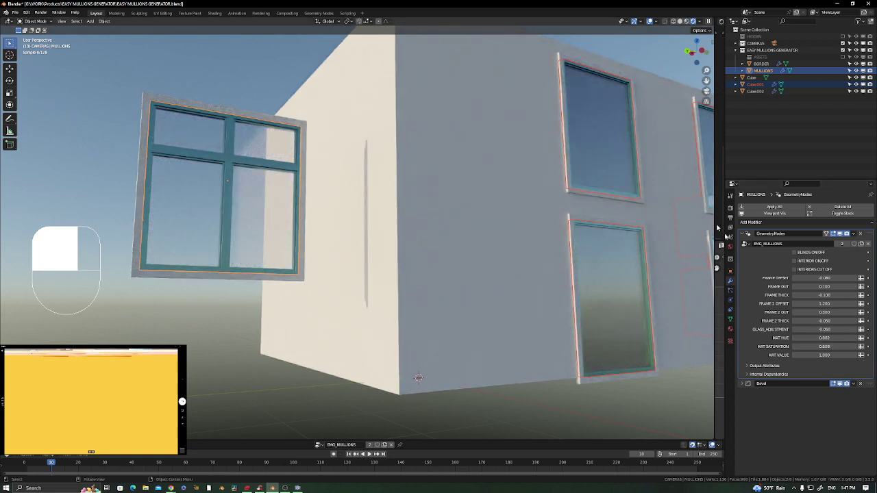
Remove the GeometryNodes modifier from the building's mullions object and join it into the sample window's MULLIONS object
click(251, 158)
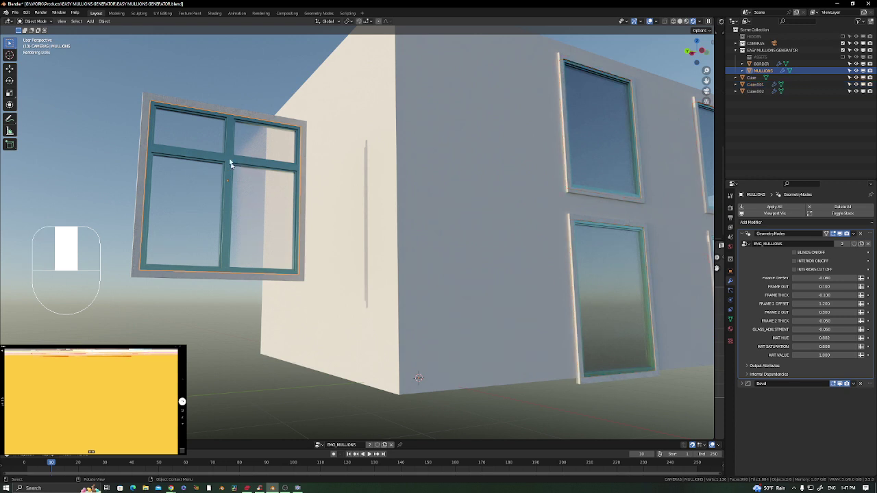
click(617, 144)
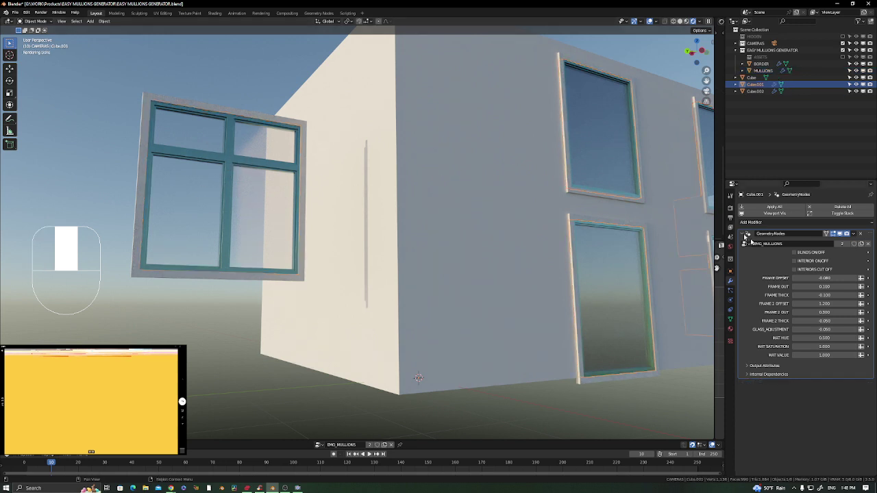
click(862, 234)
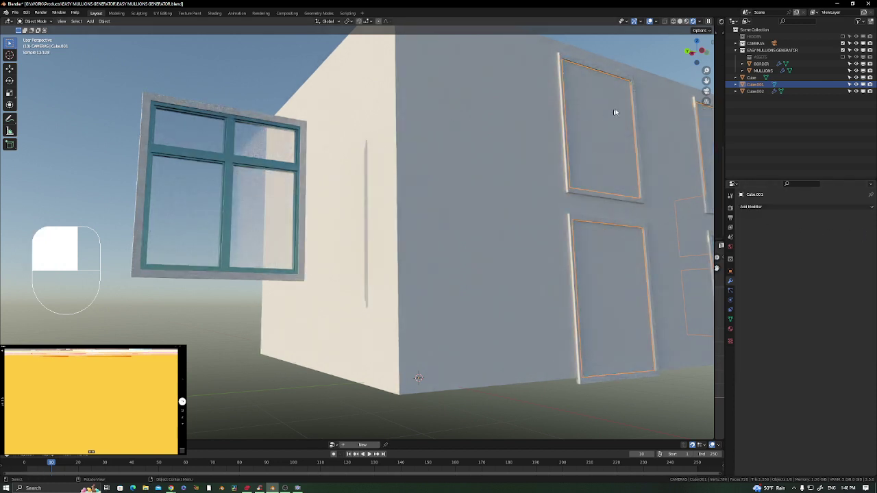
shift+click(216, 156)
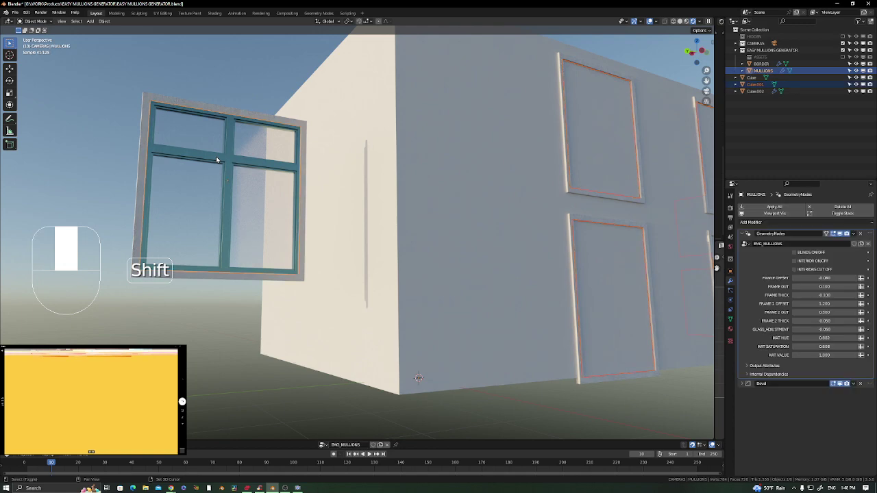
key(ctrl+j)
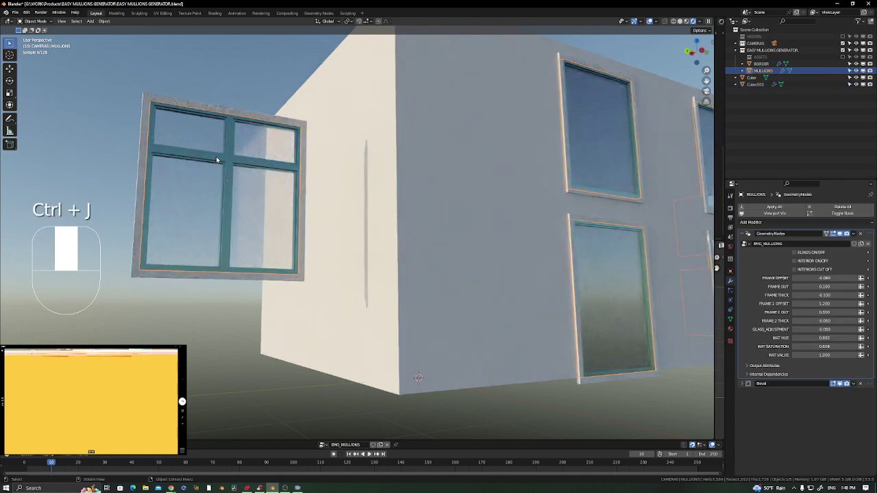
Set MAT SATURATION to 1 in the EMG_MULLIONS modifier of the joined MULLIONS object
shift+middle_drag(635, 220, 161, 167)
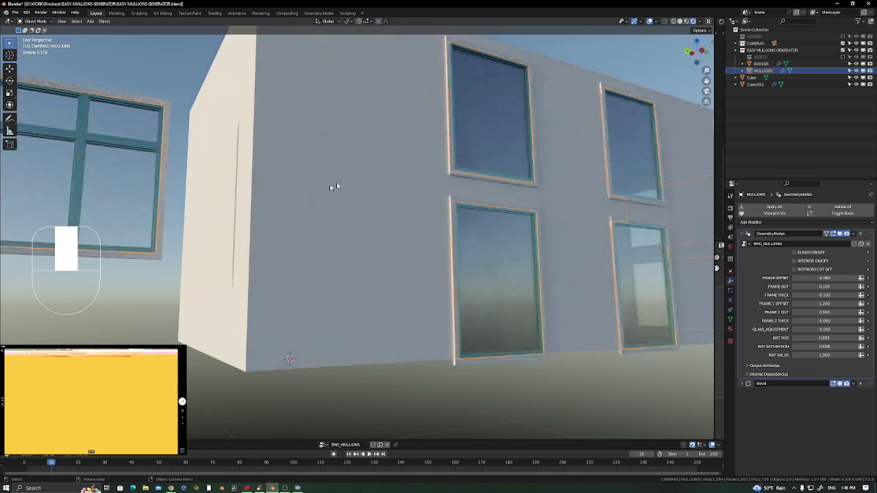
shift+middle_drag(544, 201, 432, 239)
scroll(426, 249, up, 5)
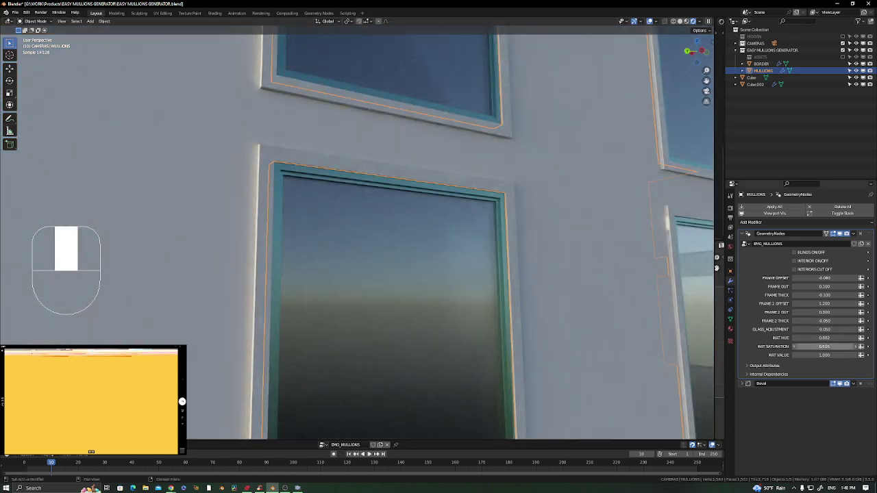
click(826, 347)
key(Return)
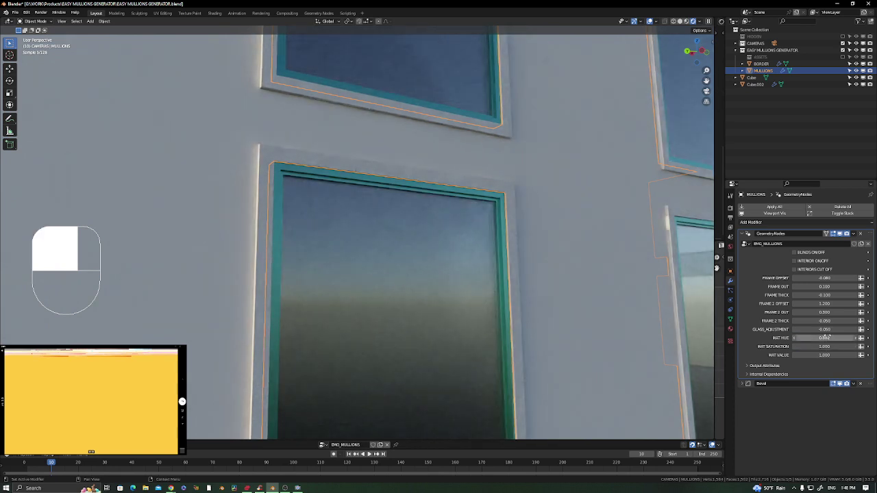
Set the joined MULLIONS object's MAT HUE to 0.5, MAT SATURATION to 0 and MAT VALUE to about 0.516
drag(826, 355, 801, 355)
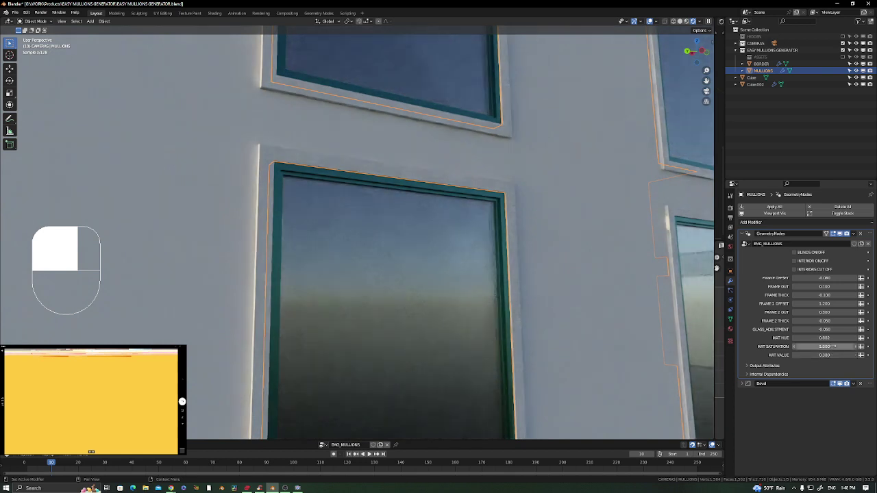
key(Return)
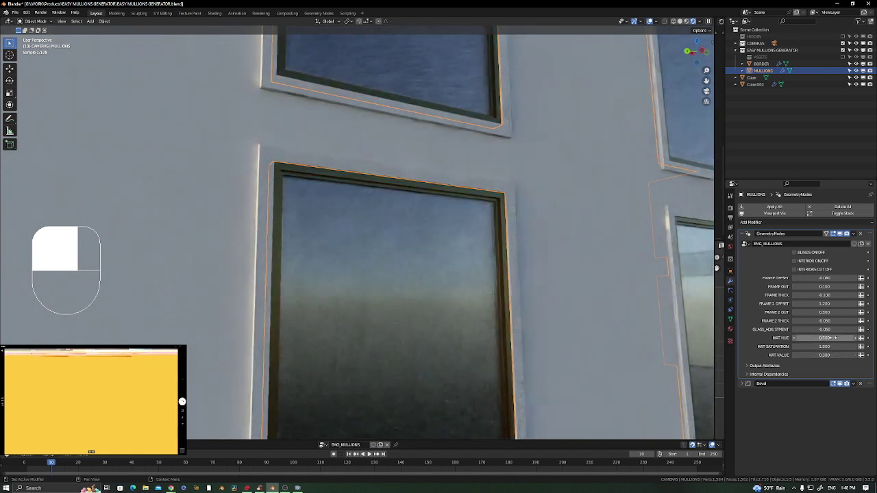
mouse_move(827, 347)
mouse_down()
mouse_move(774, 346)
mouse_move(832, 346)
mouse_up()
click(828, 345)
text(0)
key(Return)
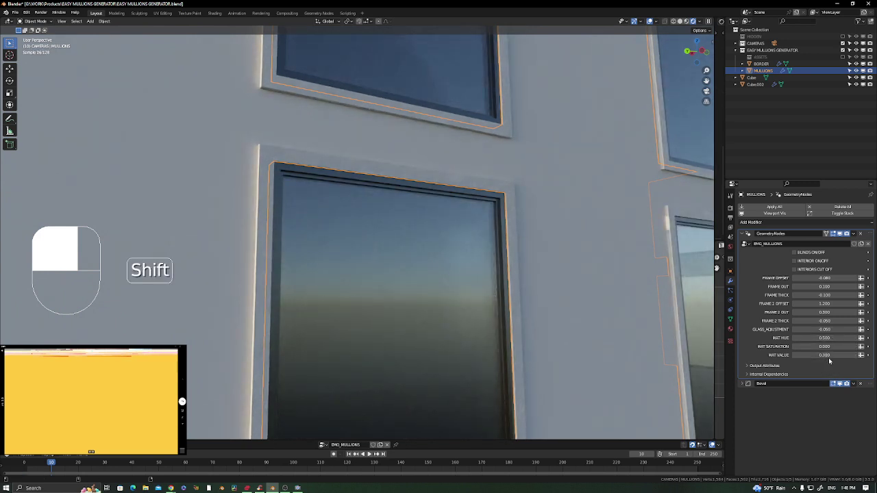
mouse_move(828, 355)
shift+mouse_down()
mouse_move(817, 355)
mouse_move(825, 356)
shift+mouse_up()
Switch the viewport to solid shading with the whole building in view
scroll(407, 133, down, 5)
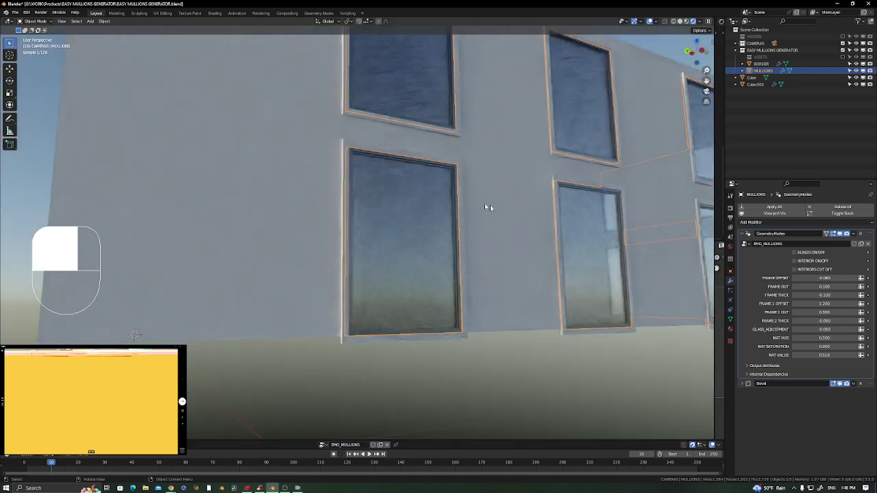
mouse_move(527, 222)
middle_down()
mouse_move(521, 234)
mouse_move(531, 200)
mouse_move(479, 227)
mouse_move(468, 210)
middle_up()
key(z)
click(587, 200)
scroll(572, 192, down, 4)
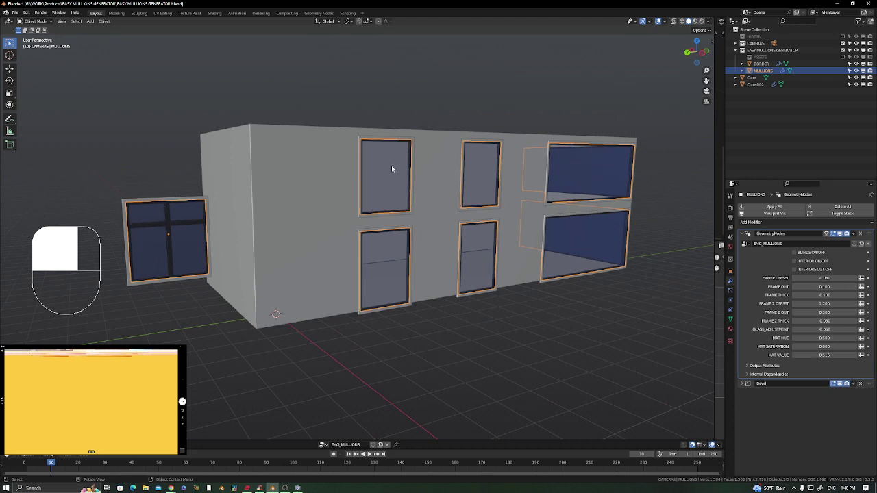
In Edit Mode on MULLIONS, add a horizontal loop cut near the top of each of the two narrow upper-floor windows
key(Tab)
scroll(392, 169, up, 4)
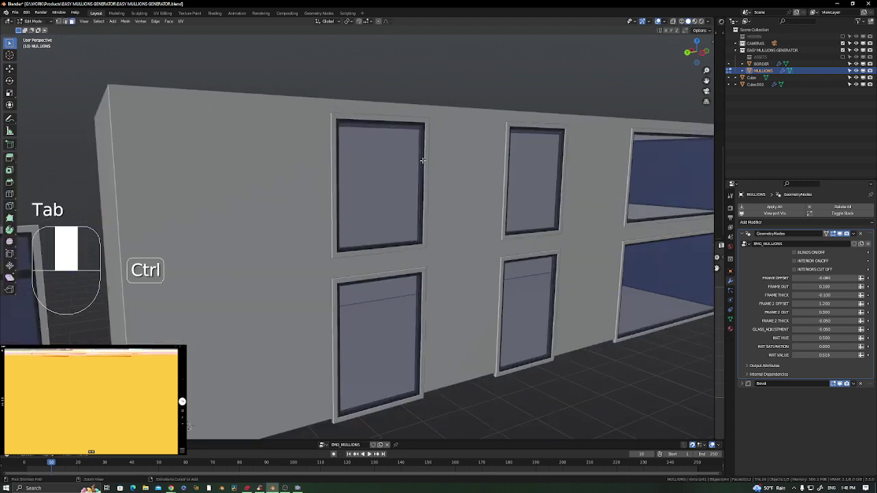
key(ctrl+r)
click(423, 161)
click(451, 125)
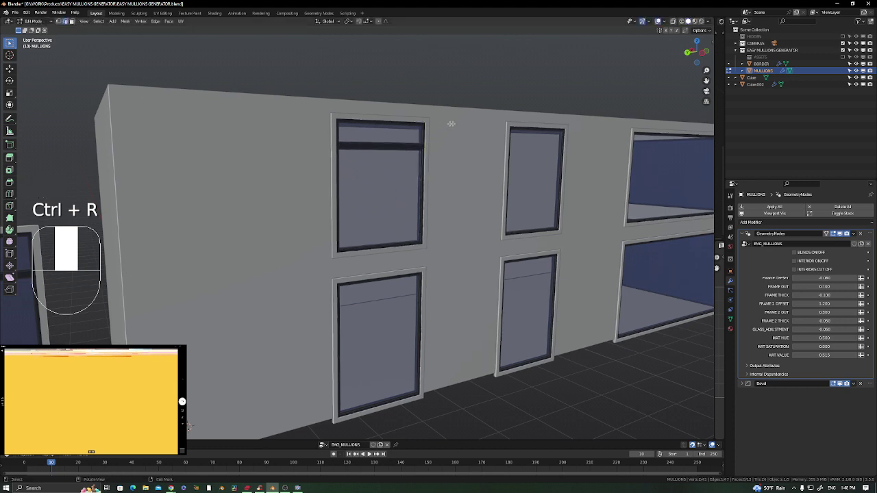
key(ctrl+r)
click(508, 166)
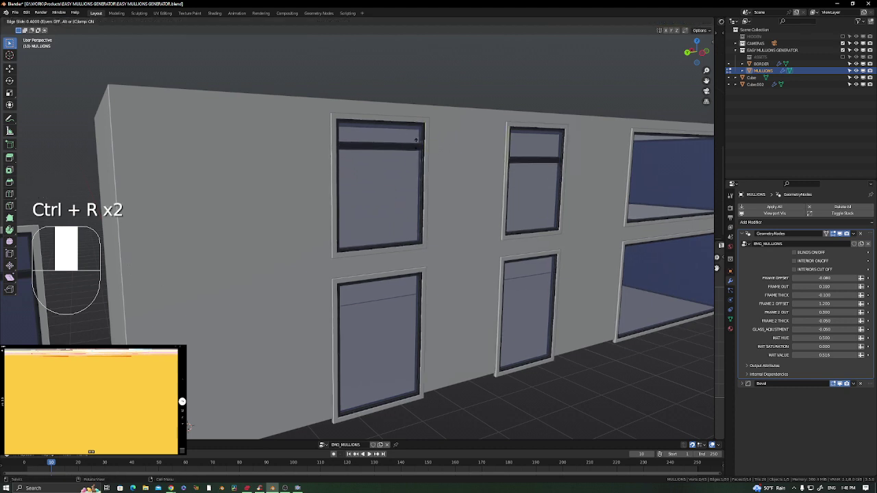
click(431, 133)
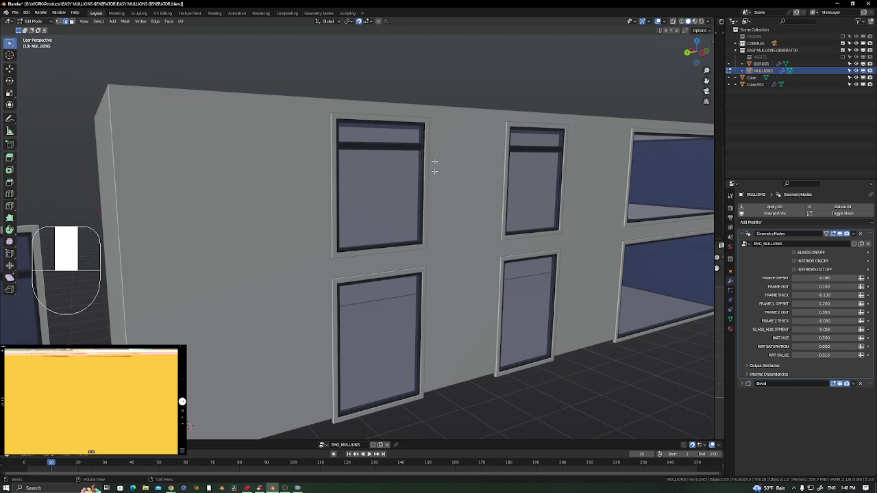
Add a horizontal loop cut near the top of each of the two narrow ground-floor windows
key(ctrl+r)
click(423, 319)
click(432, 283)
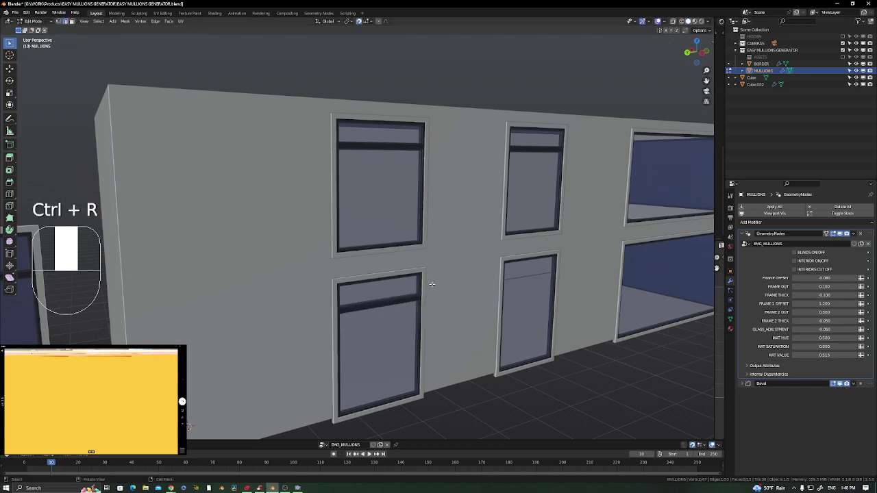
key(ctrl+r)
click(559, 293)
click(568, 261)
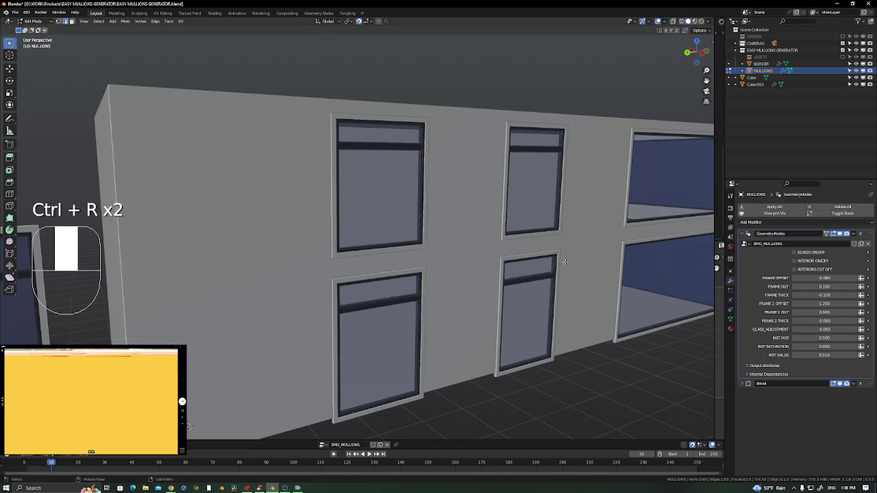
Add two evenly spaced vertical loop cuts to each of the two wide windows on the long facade
shift+middle_drag(568, 261, 392, 209)
middle_drag(576, 143, 471, 166)
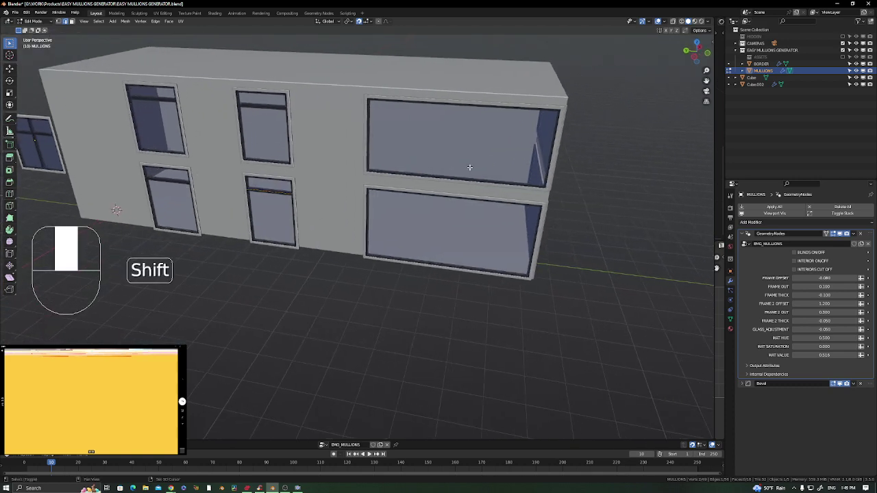
key(ctrl+r)
scroll(465, 181, up, 1)
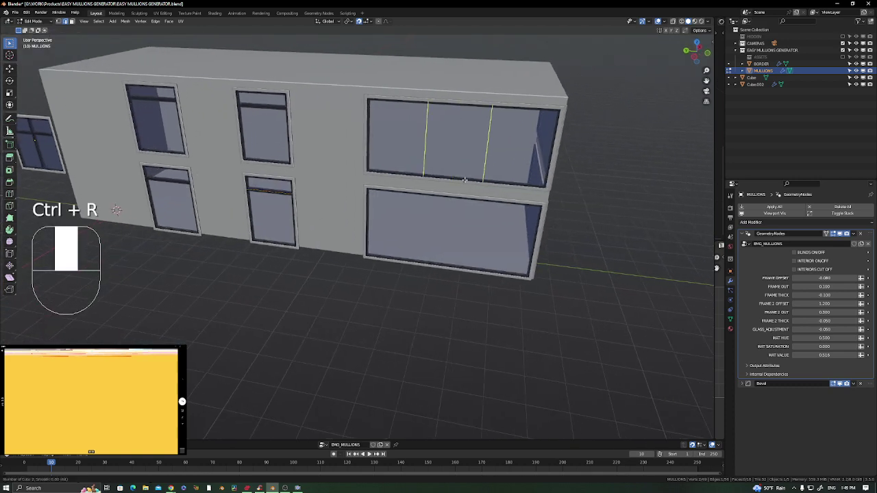
click(464, 179)
right_click(465, 179)
key(ctrl+r)
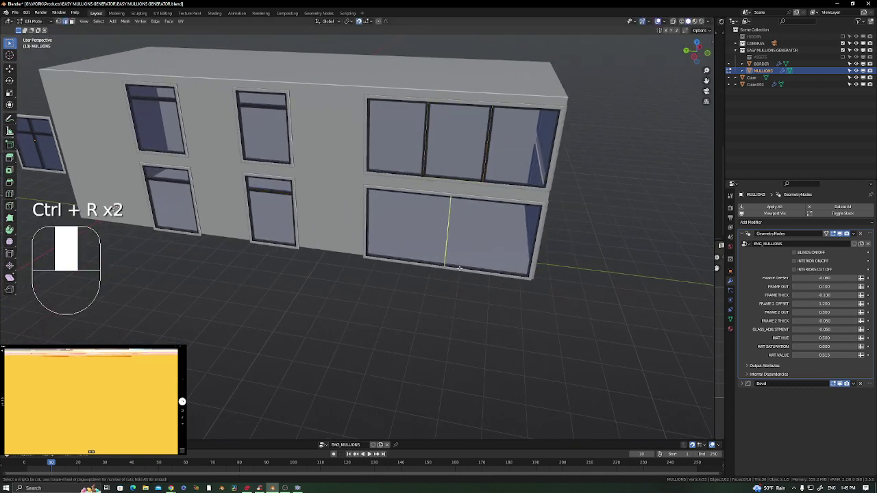
scroll(463, 213, up, 1)
click(463, 213)
right_click(464, 213)
Add two evenly spaced vertical loop cuts to each of the two wide windows on the short end facade
shift+middle_drag(475, 184, 445, 156)
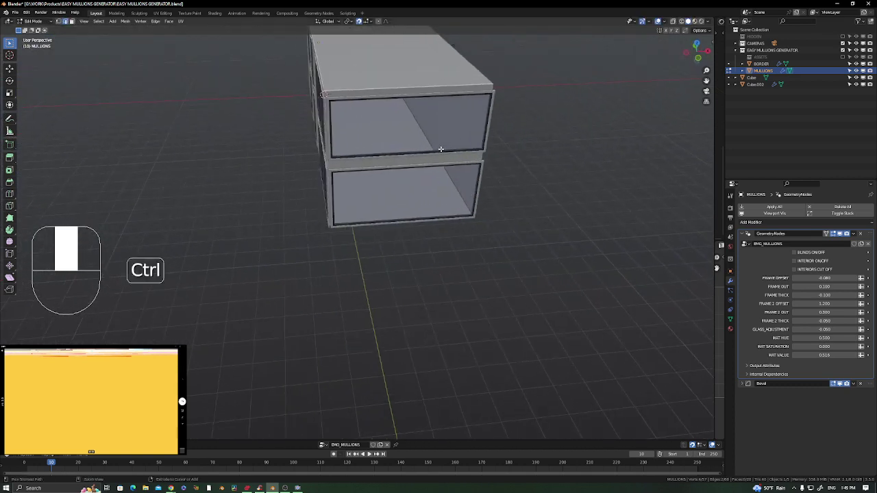
key(ctrl+r)
scroll(440, 149, up, 1)
click(441, 150)
right_click(440, 149)
key(ctrl+r)
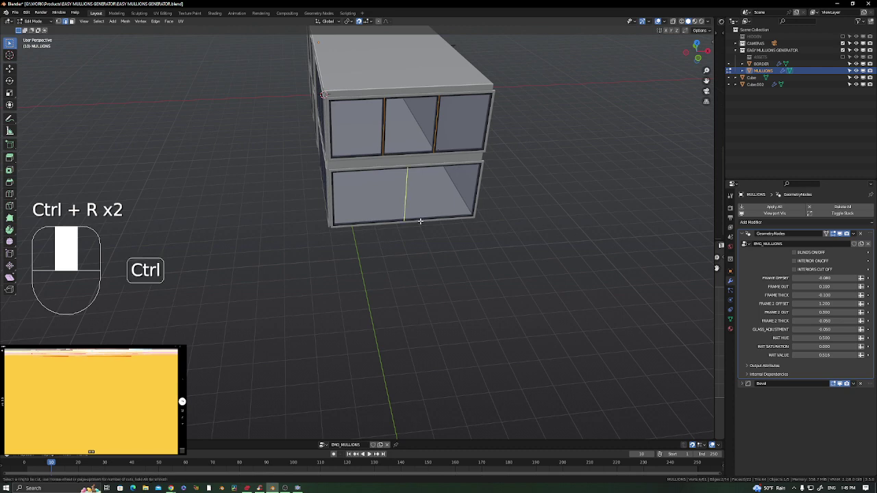
scroll(421, 222, up, 1)
click(421, 222)
right_click(421, 222)
Add a horizontal loop cut near the top of each of the two wide windows on the long facade
middle_drag(390, 213, 438, 202)
scroll(436, 203, down, 2)
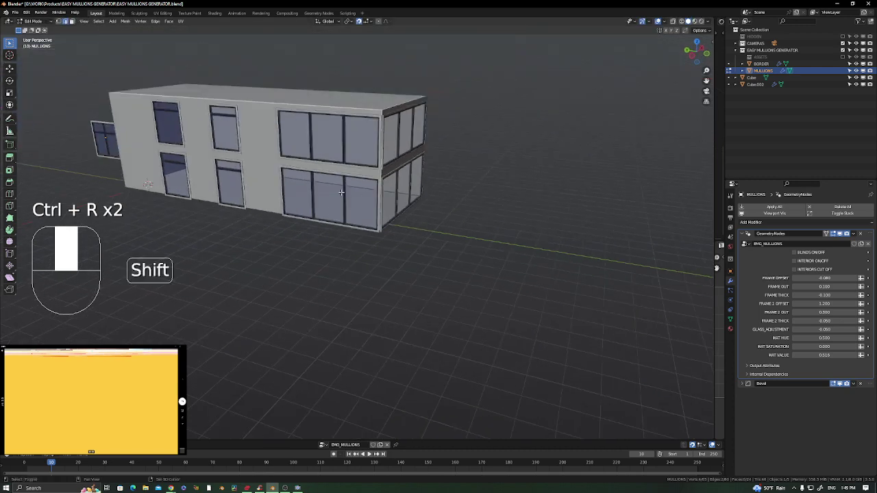
shift+middle_drag(338, 191, 440, 203)
middle_drag(373, 195, 430, 167)
scroll(418, 141, up, 3)
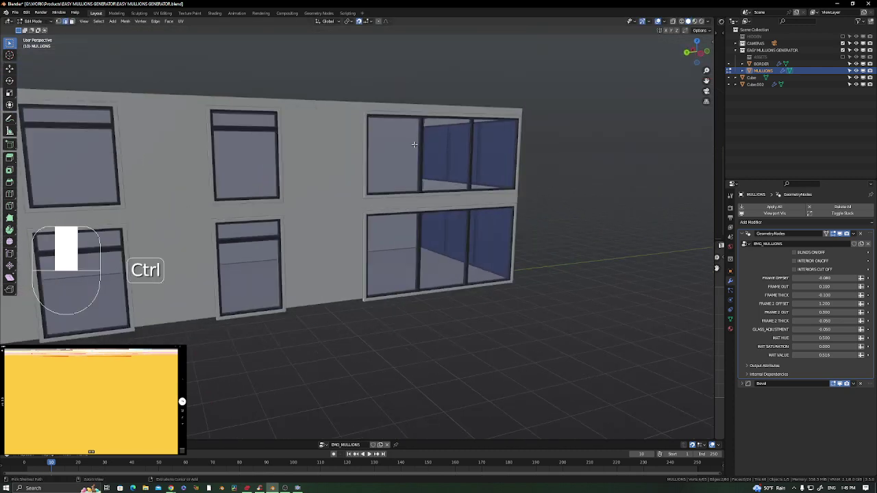
key(ctrl+r)
click(417, 147)
click(440, 121)
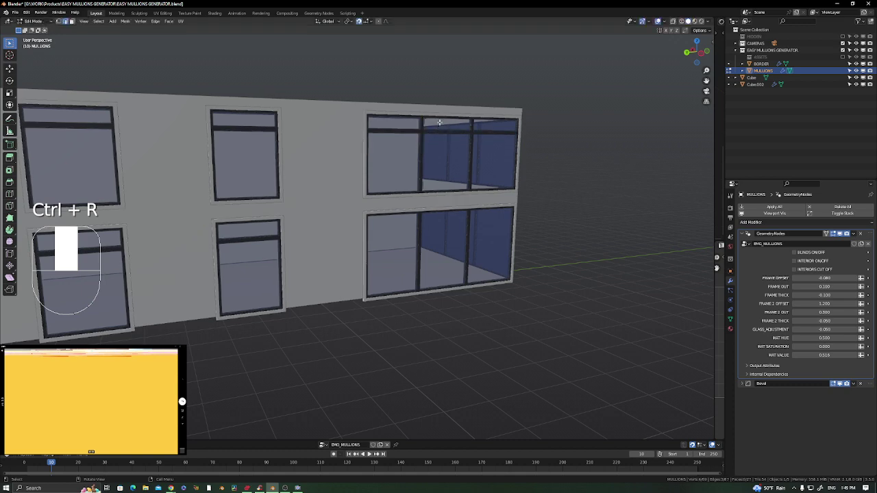
key(ctrl+r)
click(425, 251)
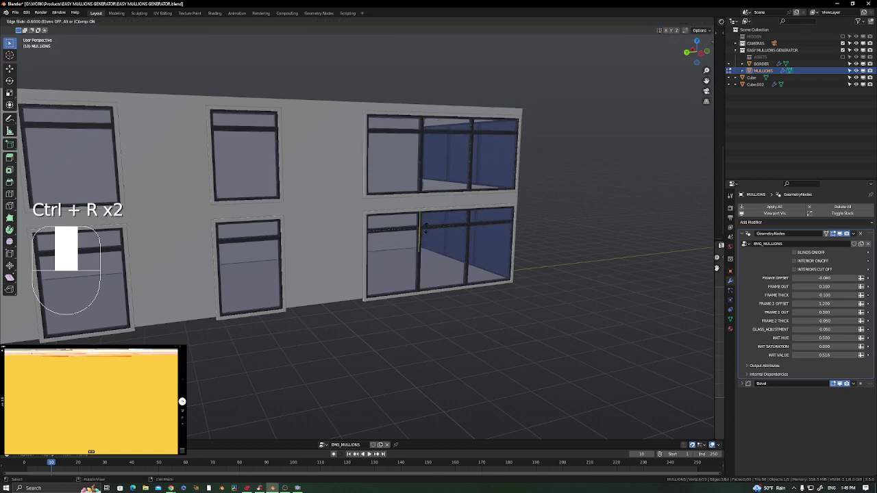
click(431, 229)
Add a horizontal loop cut near the top of the upper-floor window on the short end facade
middle_drag(442, 221, 366, 240)
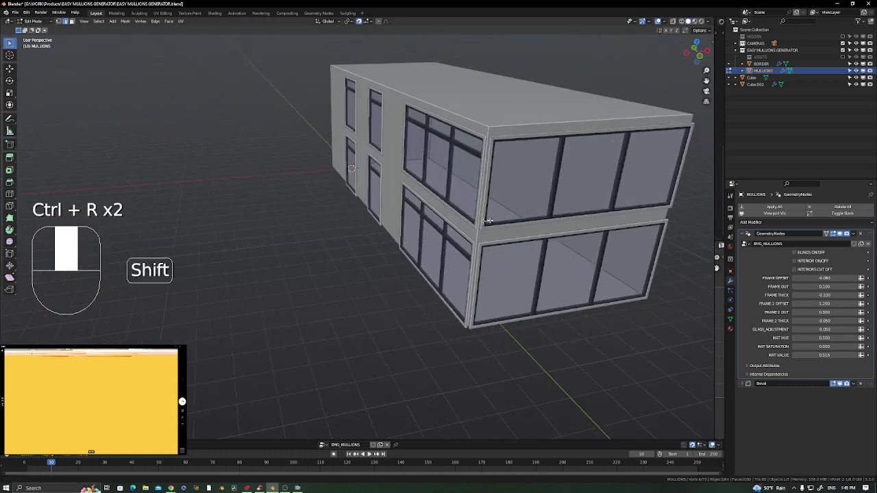
shift+middle_drag(521, 186, 435, 189)
key(ctrl+r)
click(468, 159)
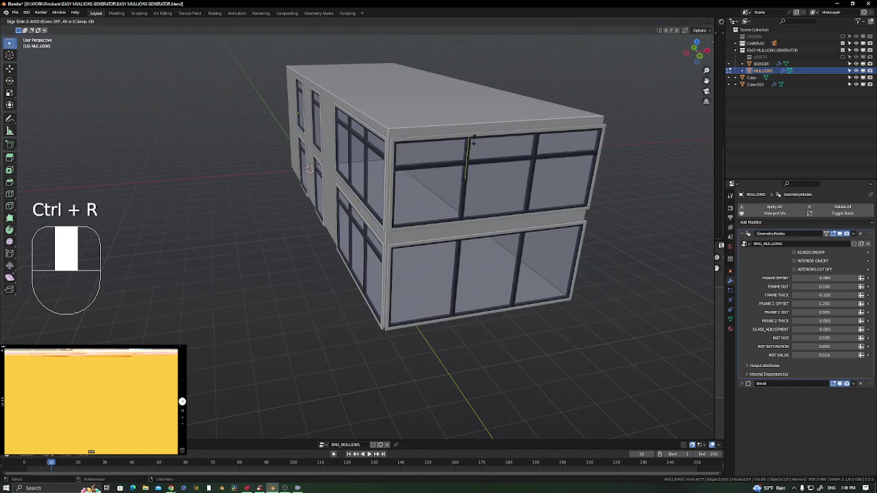
click(483, 131)
click(492, 152)
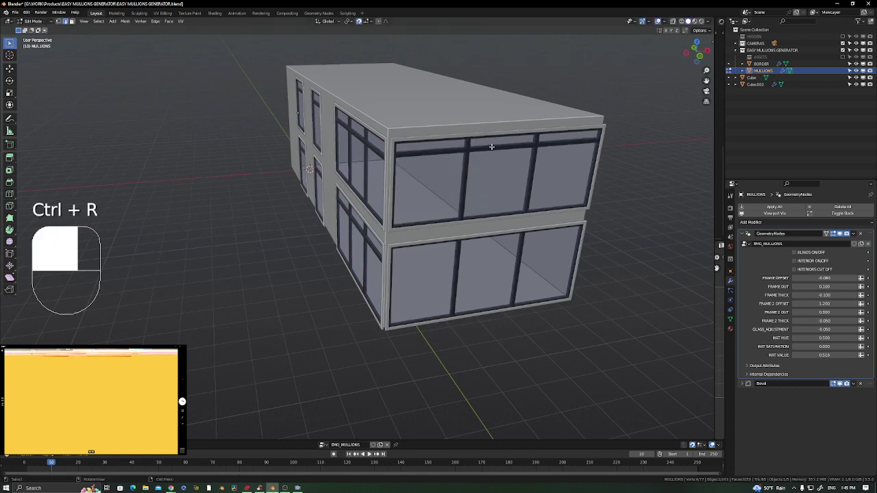
With snapping temporarily off, lower the end facade's new upper-floor horizontal mullion slightly along the Z axis to line up with its neighbour
middle_drag(492, 152, 608, 144)
middle_drag(608, 146, 606, 181)
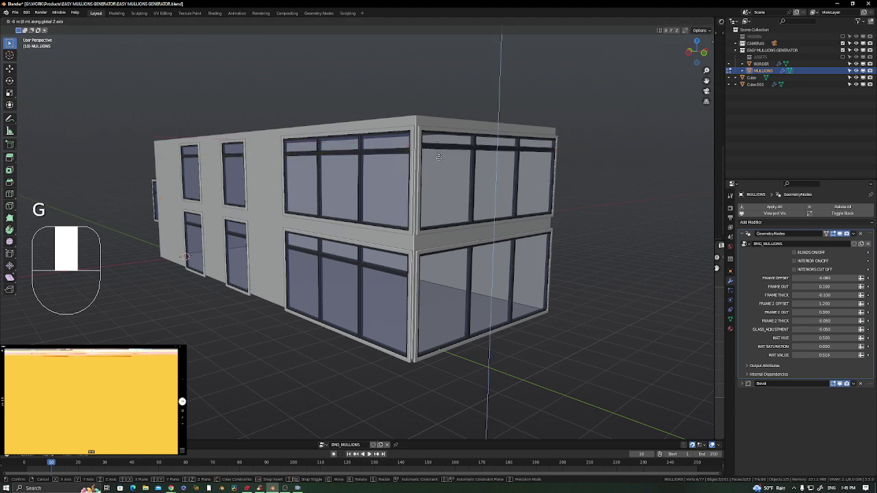
right_click(441, 199)
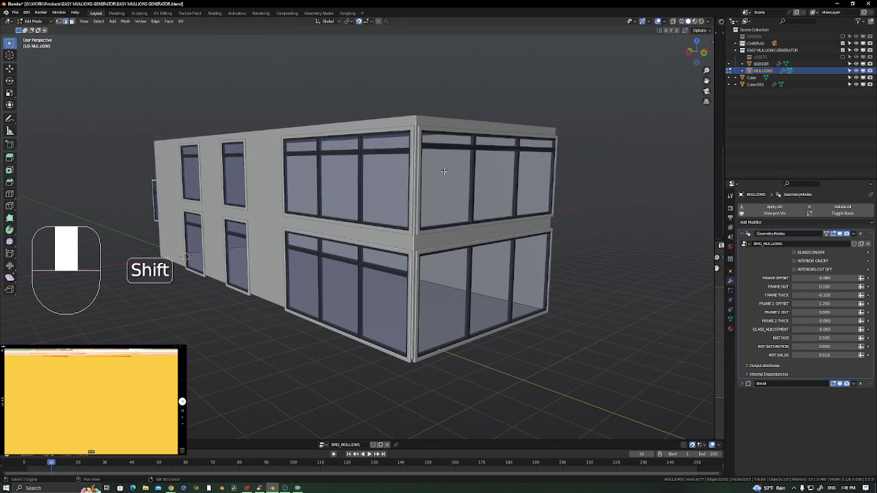
key(shift+Tab)
key(g)
middle_drag(444, 171, 449, 180)
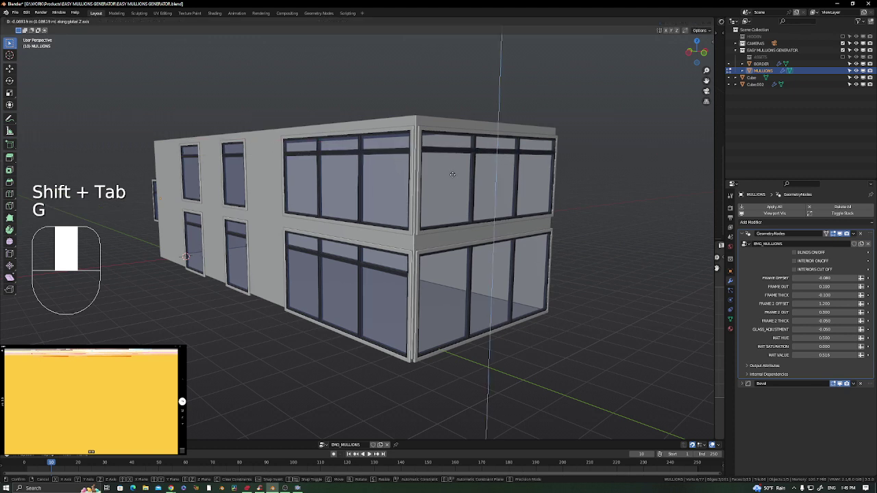
click(454, 175)
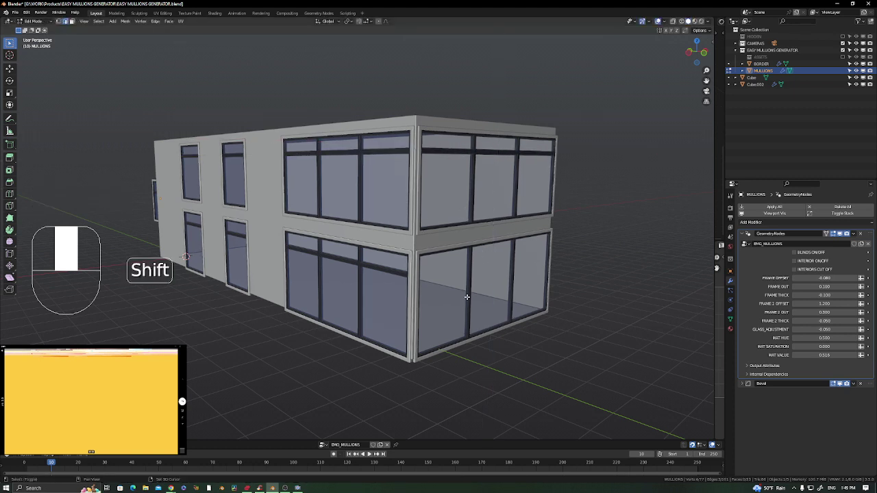
key(shift+Tab)
key(shift+r)
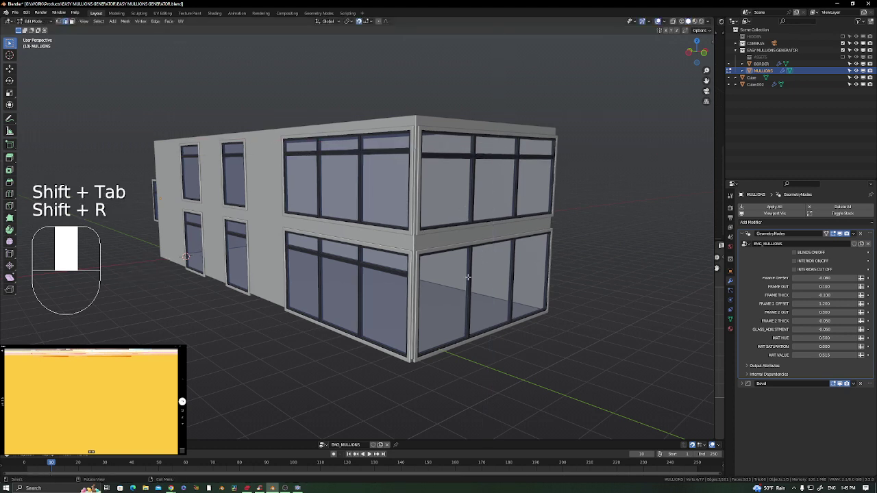
right_click(468, 277)
key(ctrl+z)
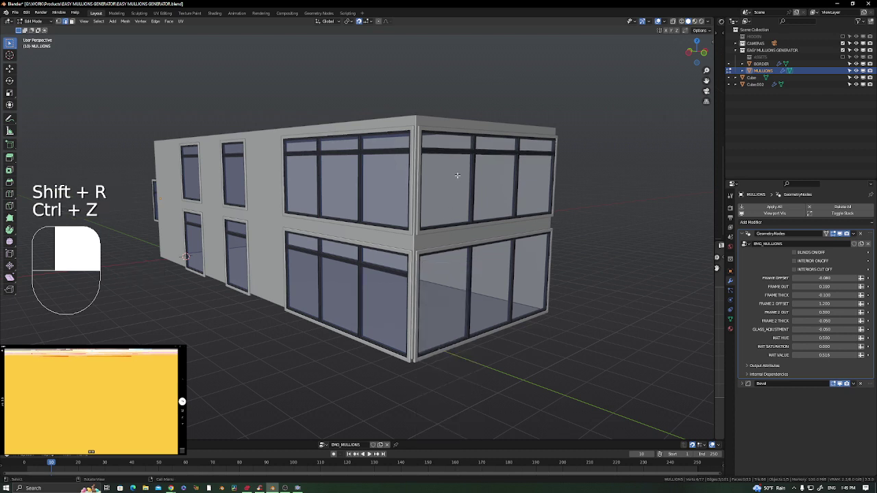
Add a horizontal loop cut near the top of the ground-floor window on the short end facade
key(ctrl+r)
click(471, 278)
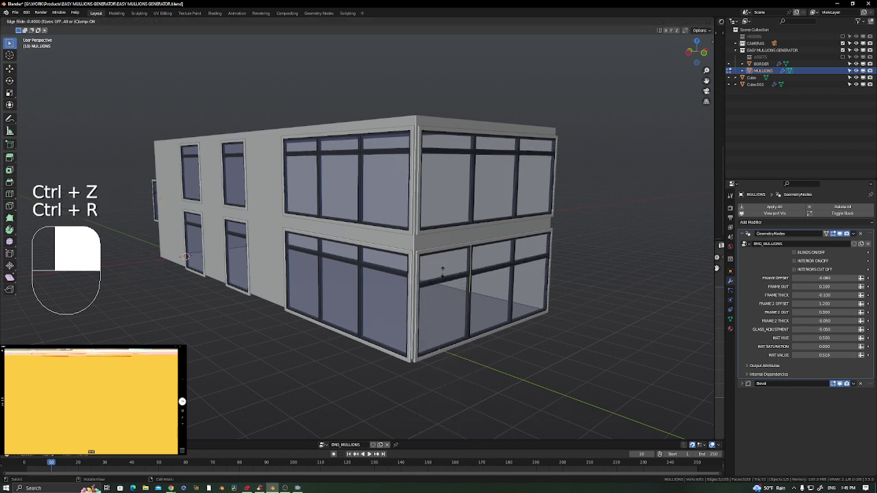
click(431, 263)
Add a centred vertical loop cut to each of the two narrow upper-floor windows on the long facade
middle_drag(434, 261, 511, 262)
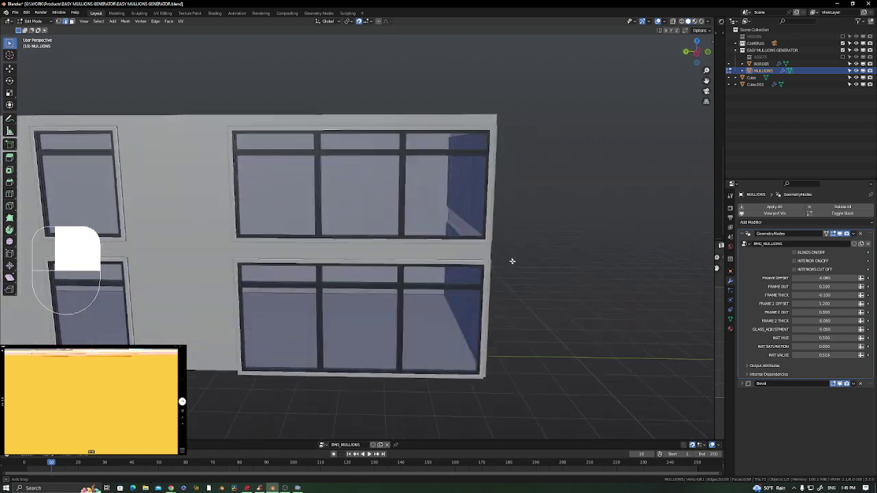
scroll(512, 261, down, 5)
shift+middle_drag(352, 248, 462, 252)
shift+middle_drag(397, 257, 415, 219)
scroll(439, 227, up, 4)
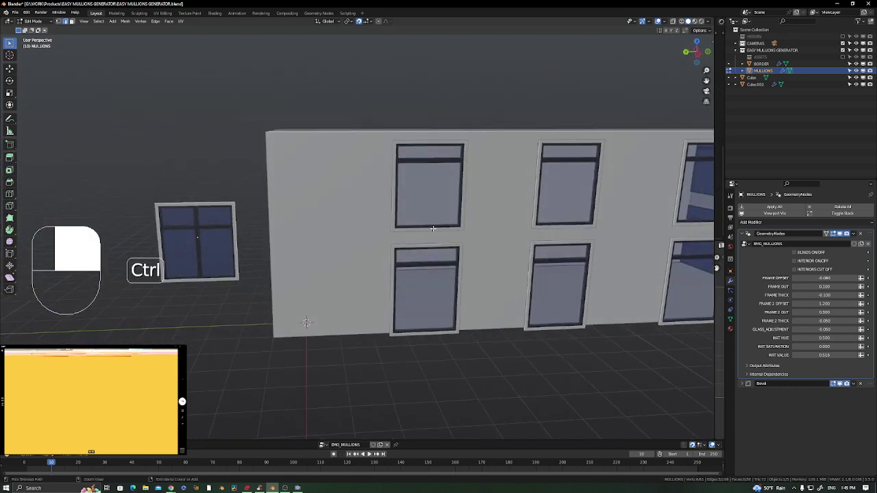
key(ctrl+r)
key(ctrl+r)
click(560, 233)
right_click(560, 233)
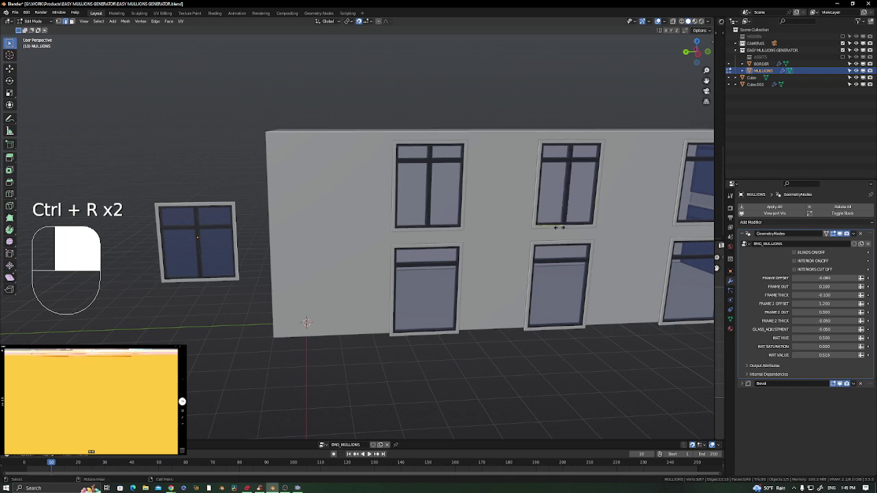
Add a centred vertical loop cut to each of the two narrow ground-floor windows on the long facade
key(ctrl+r)
click(555, 315)
right_click(555, 315)
key(ctrl+r)
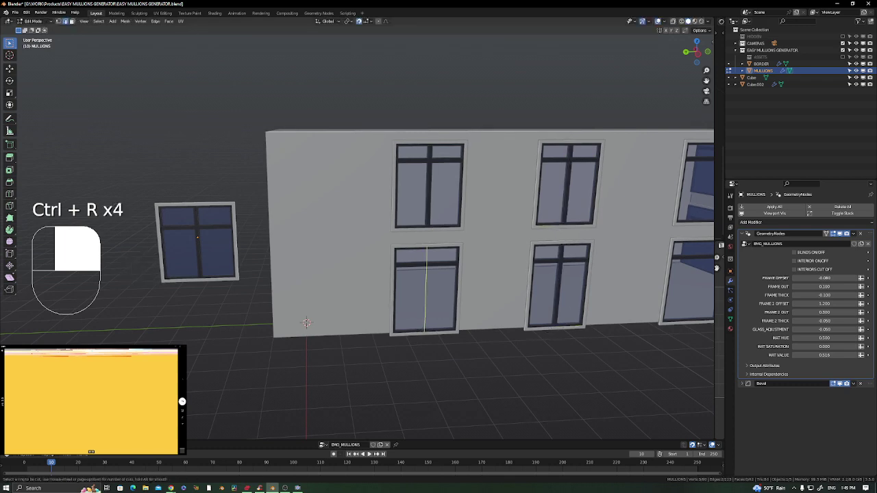
click(427, 329)
right_click(426, 329)
Turn off snapping and try to move the vertical mullion of the upper-floor narrow window nearest the wide windows
shift+middle_drag(535, 276, 339, 273)
middle_drag(554, 261, 382, 231)
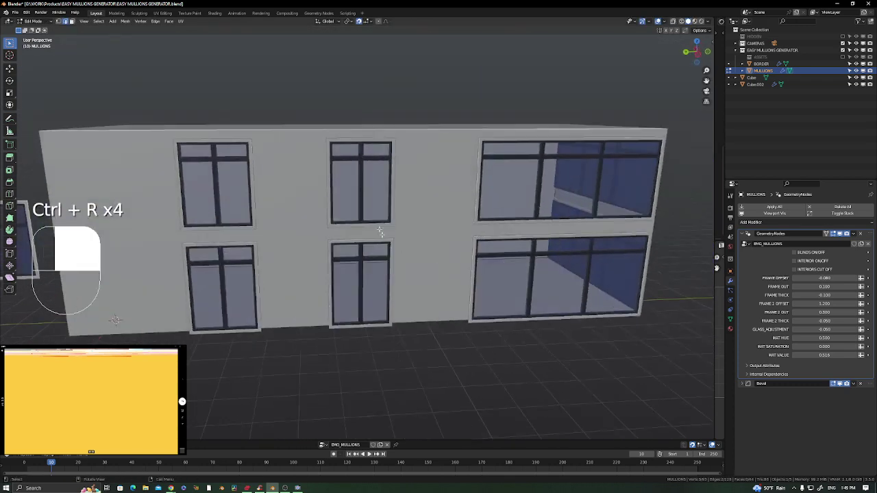
click(360, 188)
click(359, 188)
right_click(359, 188)
key(shift+Tab)
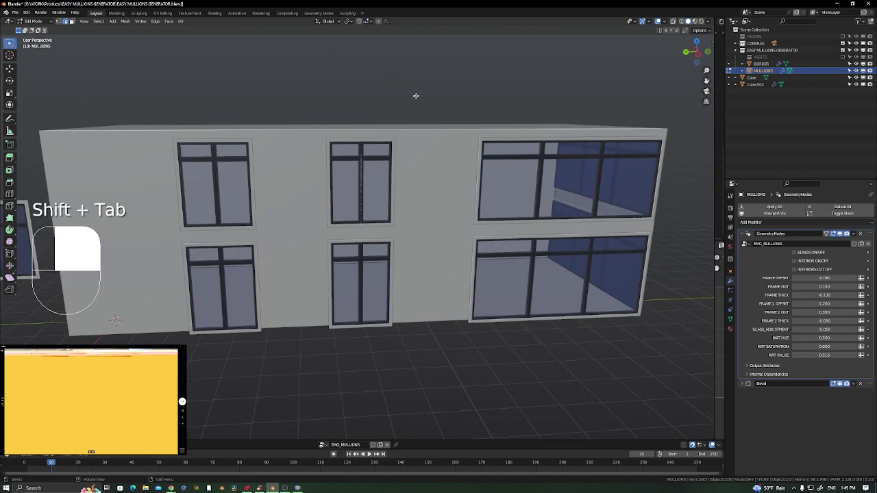
key(g)
right_click(440, 92)
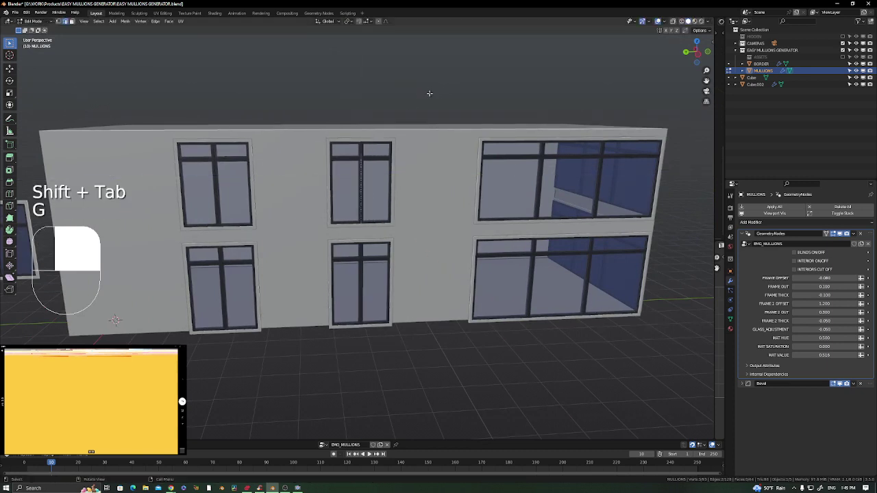
Try three horizontal loop cuts across both lower panes of the same upper-floor narrow window, and undo them
shift+middle_drag(378, 186, 440, 178)
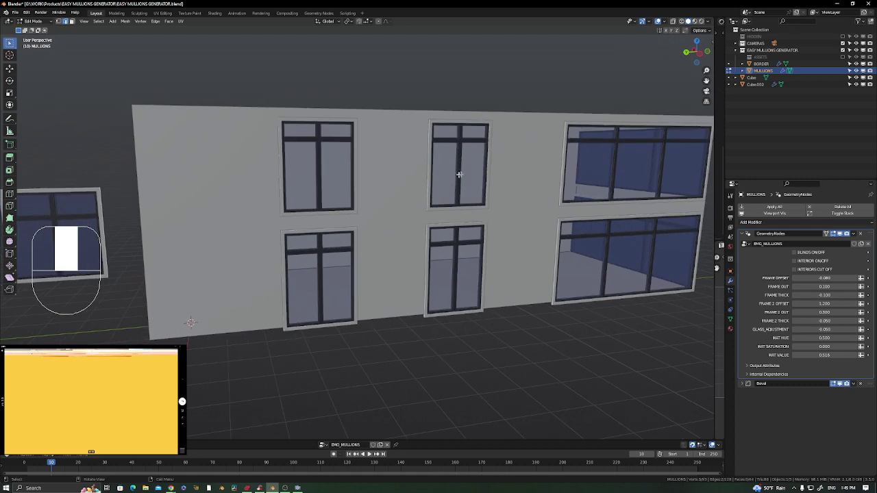
scroll(488, 157, up, 4)
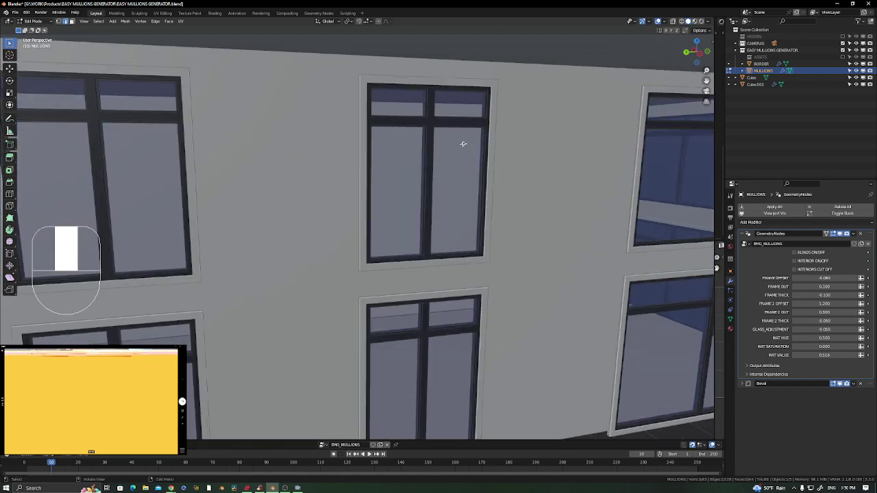
mouse_move(471, 185)
middle_down()
mouse_move(454, 188)
mouse_move(459, 196)
middle_up()
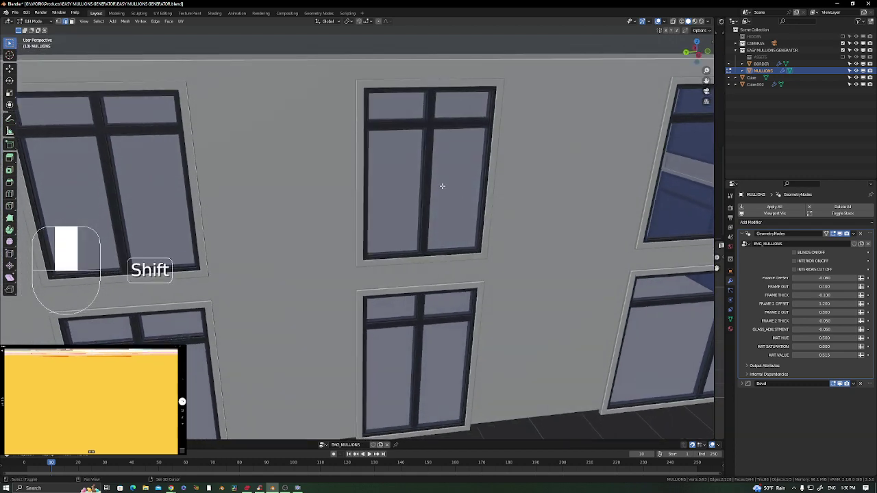
key(ctrl+r)
scroll(480, 176, up, 2)
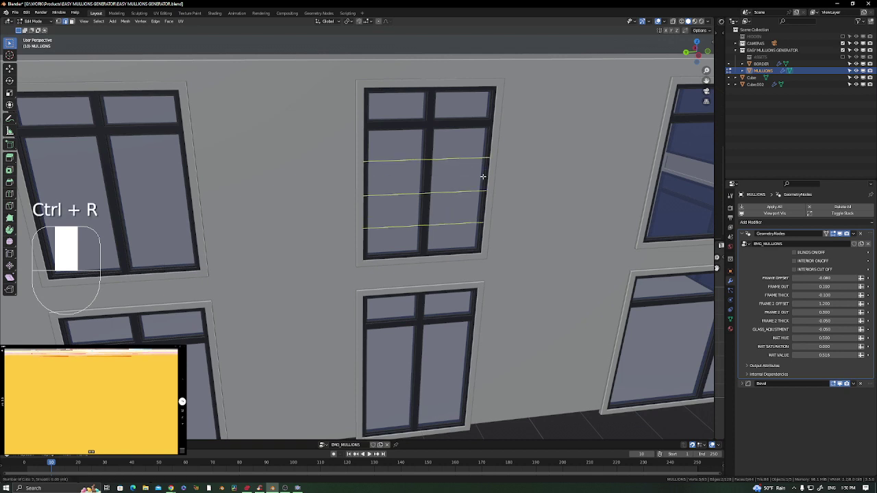
click(483, 177)
click(483, 177)
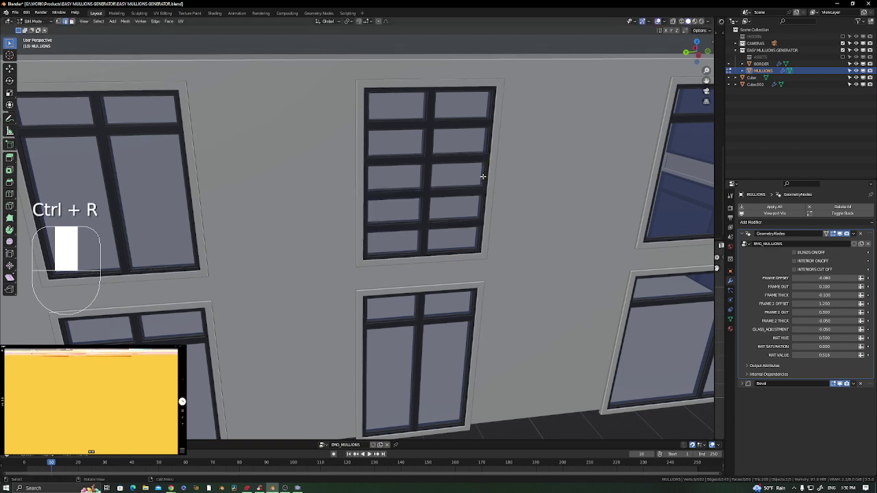
key(ctrl+z)
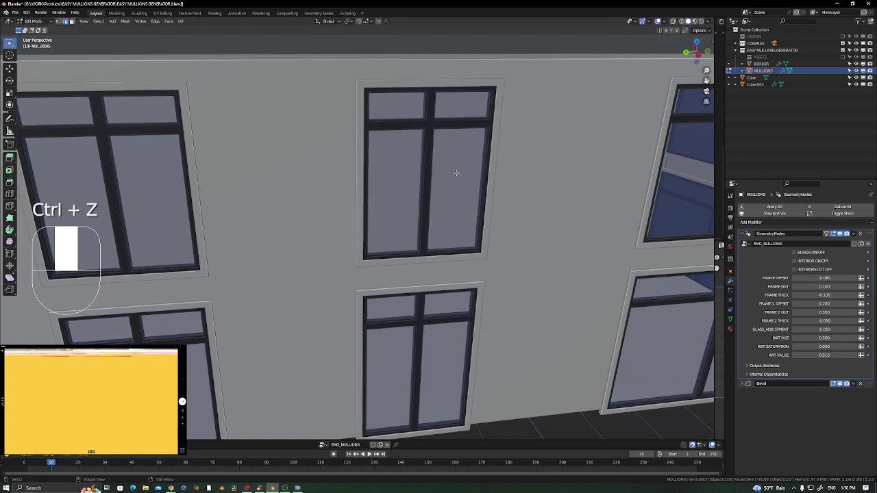
Split the right lower pane of that upper-floor window from its neighbours and divide it with four evenly spaced horizontal loop cuts
key(3)
click(456, 182)
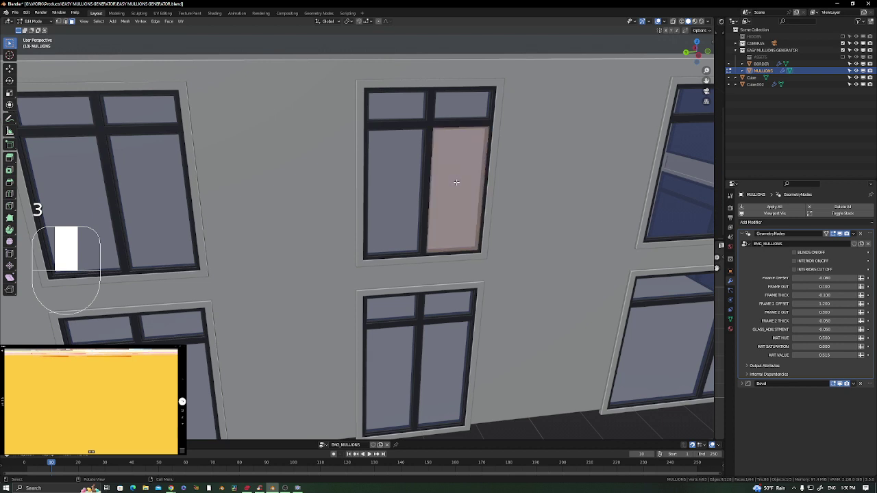
key(y)
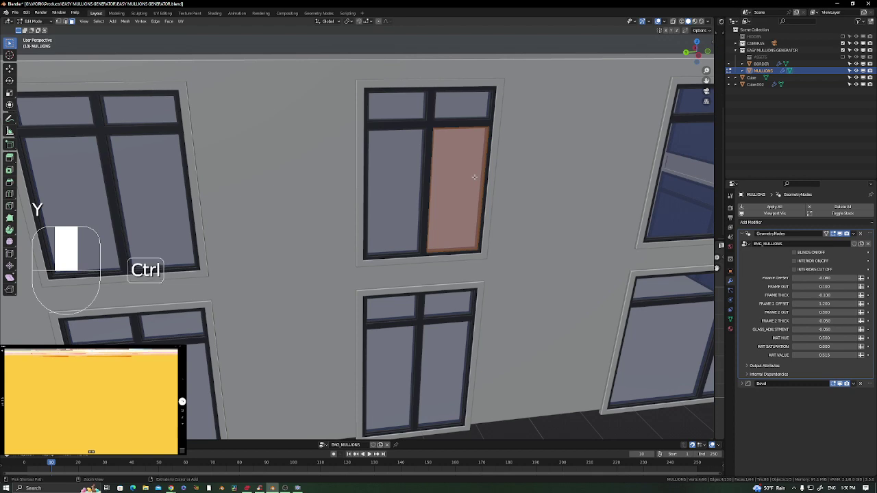
key(ctrl+r)
scroll(474, 176, up, 3)
click(473, 177)
right_click(473, 177)
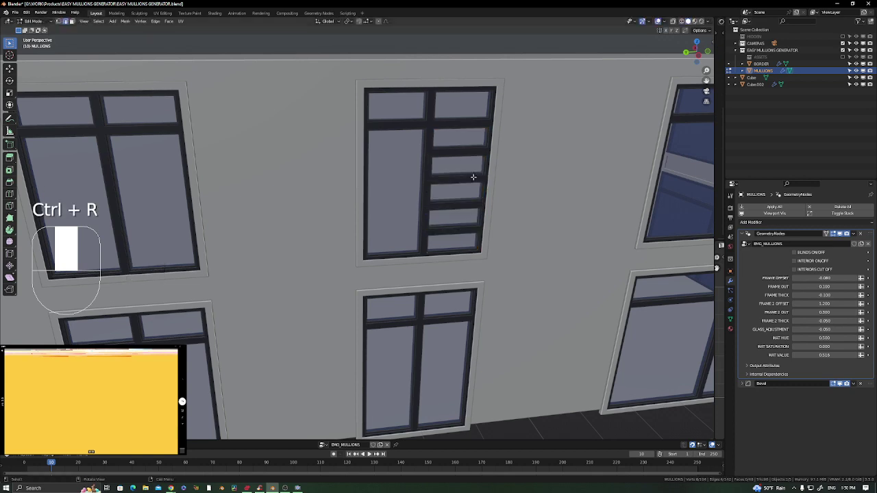
Examine the building's facades and the newly divided window pane from several angles
scroll(473, 177, down, 5)
middle_drag(483, 173, 493, 162)
key(grave)
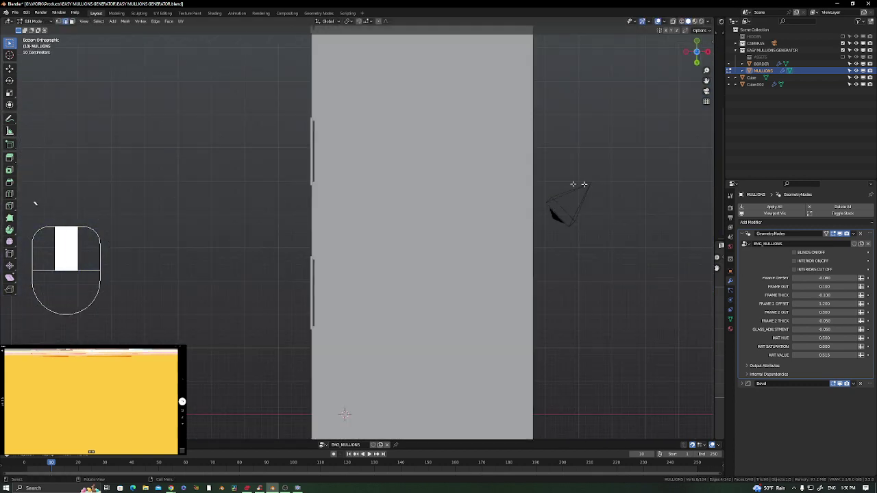
middle_drag(411, 181, 505, 263)
scroll(505, 263, down, 2)
shift+middle_drag(446, 110, 435, 218)
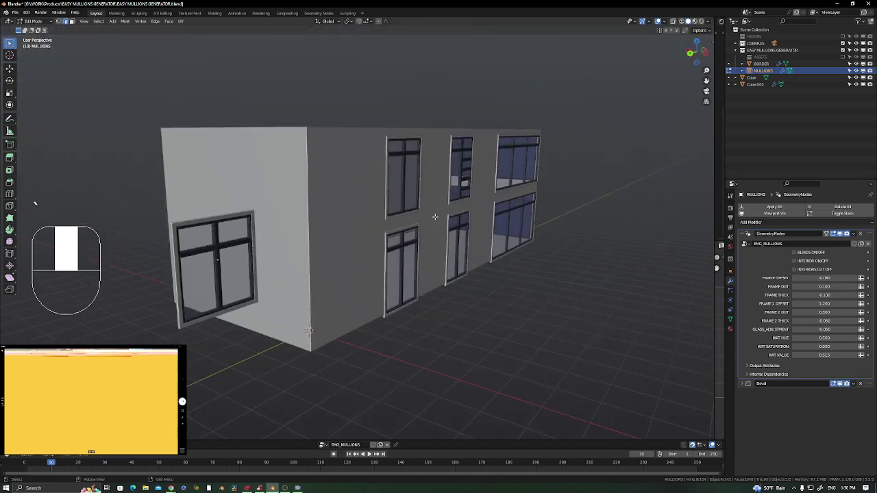
middle_drag(517, 121, 405, 170)
scroll(484, 165, up, 3)
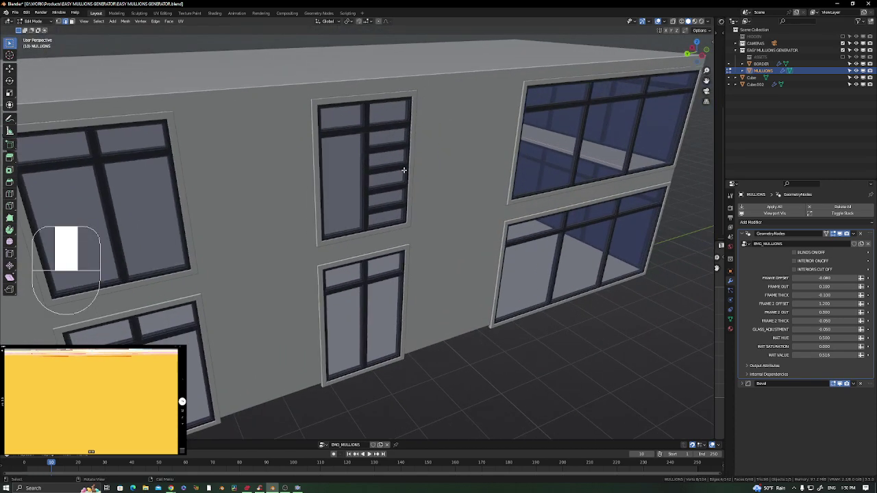
Separate the five stacked small panes of the upper-floor narrow window from the mullions mesh into their own object
key(Tab)
scroll(399, 145, up, 4)
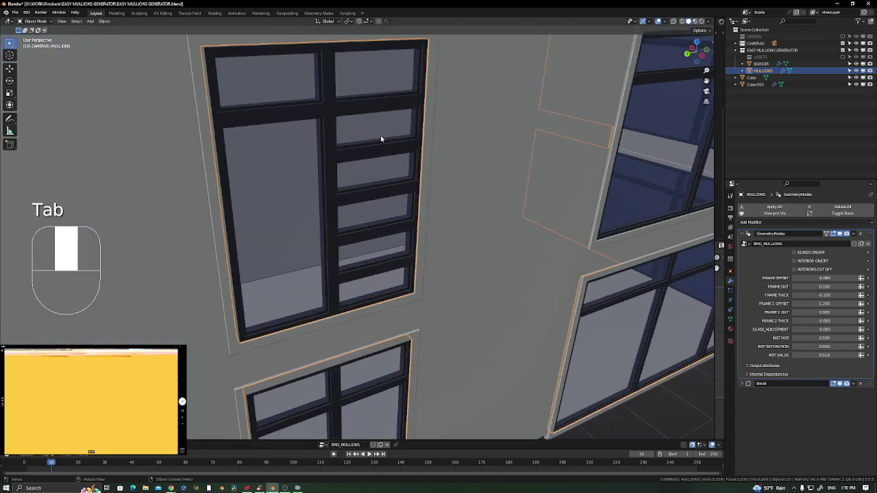
key(Tab)
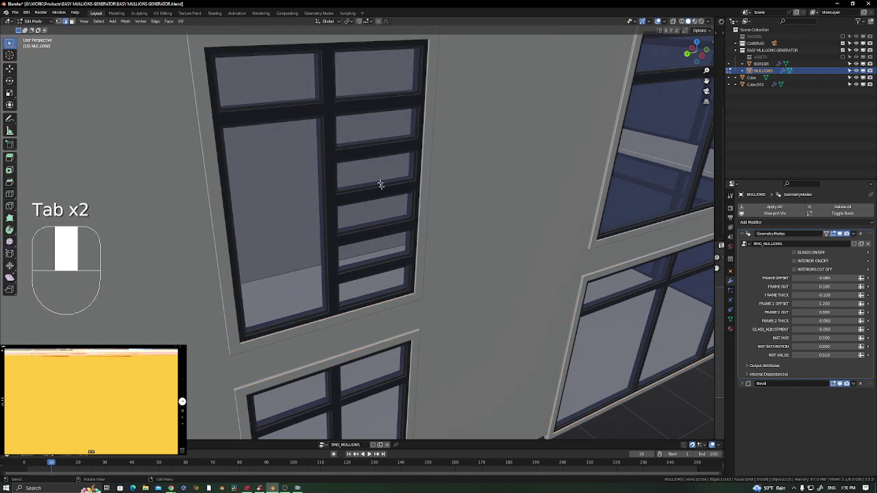
key(3)
key(alt+z)
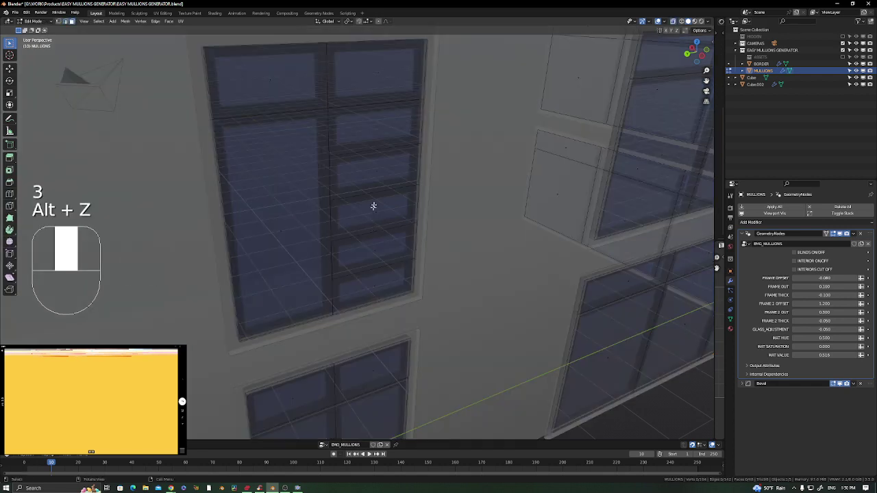
drag(405, 118, 363, 295)
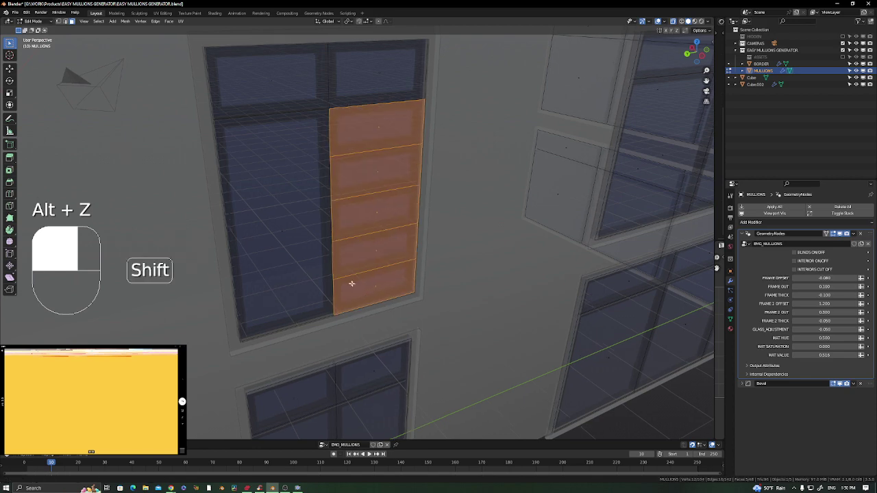
shift+middle_drag(353, 284, 362, 288)
key(Tab)
key(Tab)
key(alt+z)
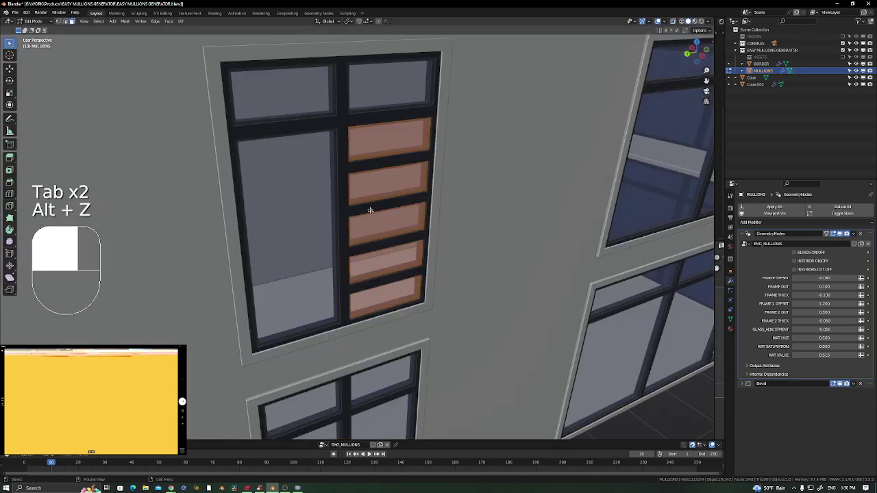
middle_drag(364, 198, 407, 203)
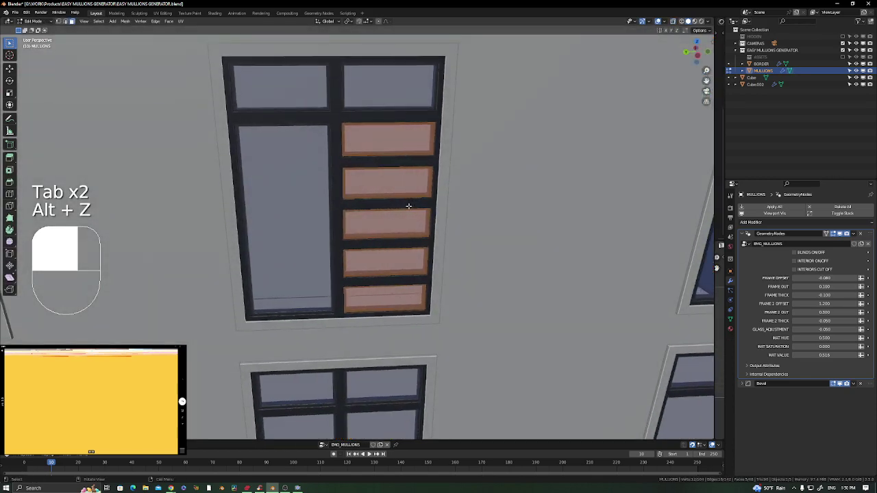
key(p)
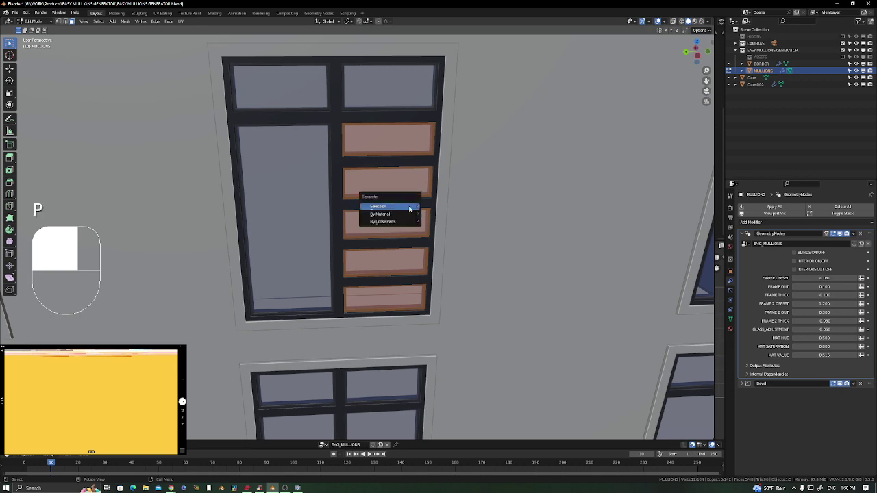
click(409, 207)
key(Tab)
Set FRAME THICK to -0.220 on the separated five-pane mullions object
click(417, 165)
middle_drag(417, 165, 435, 168)
scroll(434, 169, up, 5)
middle_drag(412, 114, 414, 110)
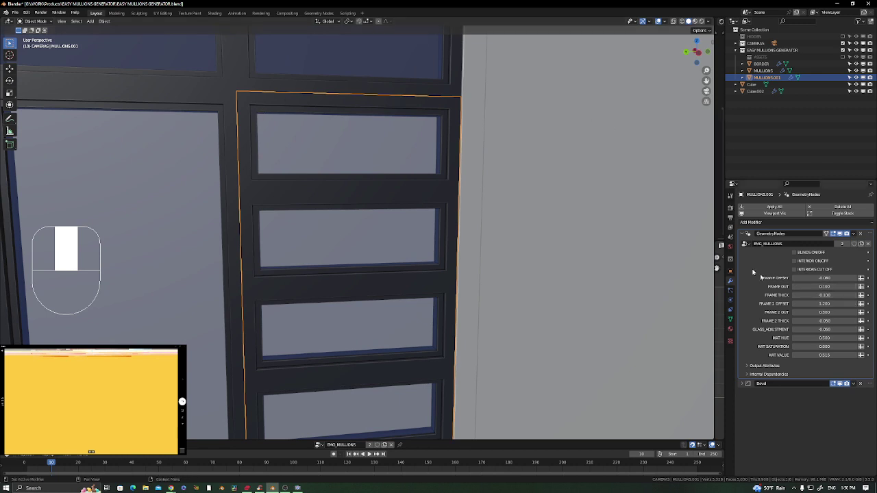
shift+drag(825, 294, 792, 294)
scroll(488, 238, down, 5)
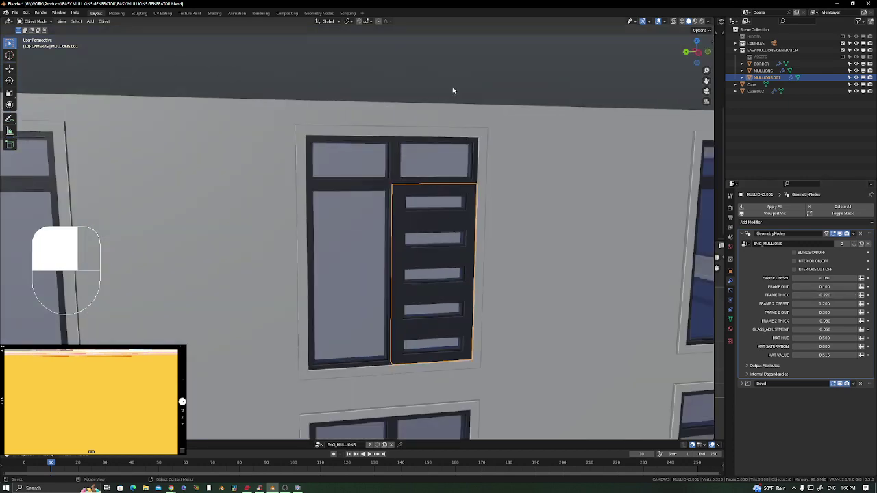
Set FRAME 2 THICK to -0.011 on the separated five-pane mullions object and check it against the neighbouring windows
click(453, 90)
middle_drag(479, 199, 374, 172)
scroll(402, 140, down, 4)
shift+middle_drag(431, 179, 340, 160)
scroll(294, 164, up, 8)
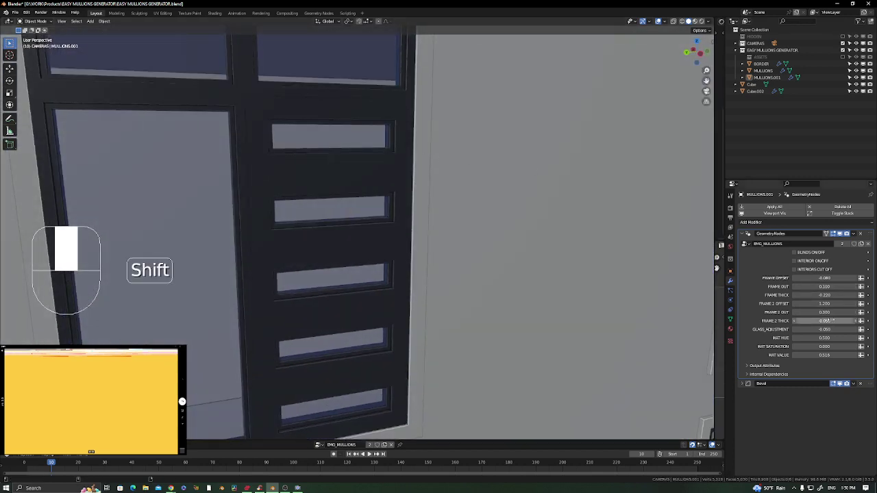
mouse_move(827, 320)
shift+mouse_down()
mouse_move(805, 321)
mouse_move(813, 321)
shift+mouse_up()
scroll(437, 228, down, 5)
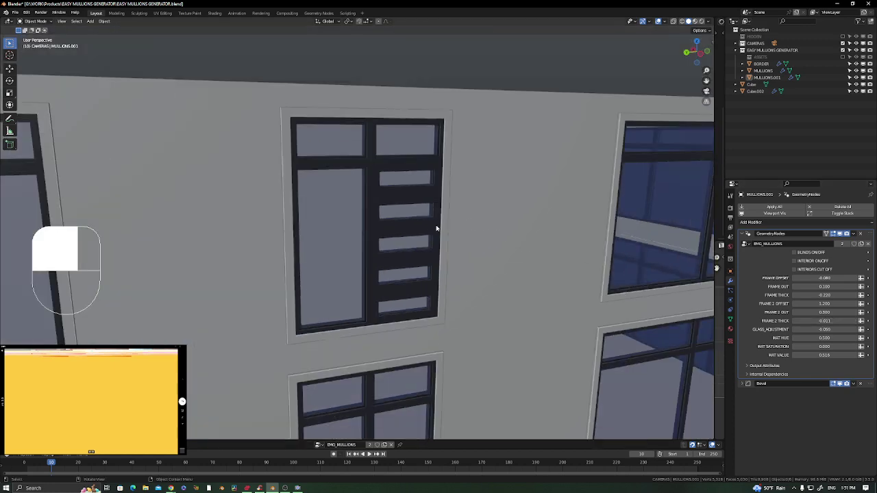
middle_drag(437, 227, 445, 204)
middle_drag(477, 87, 422, 253)
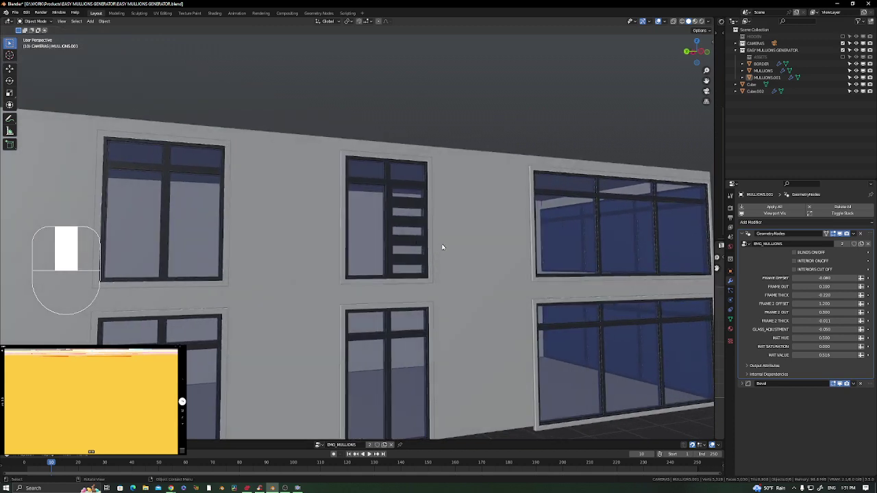
middle_drag(442, 247, 400, 208)
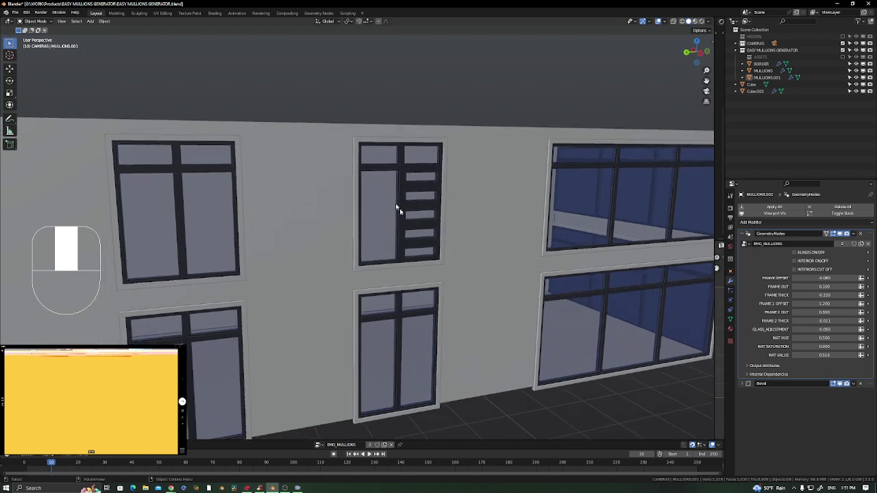
Select the main mullions object and show the building in rendered viewport shading
click(394, 166)
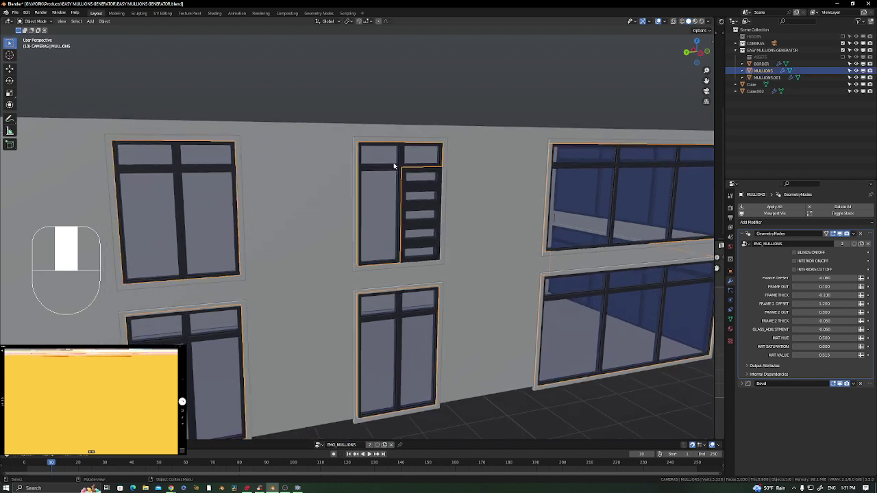
key(shift)
scroll(486, 190, down, 3)
key(shift)
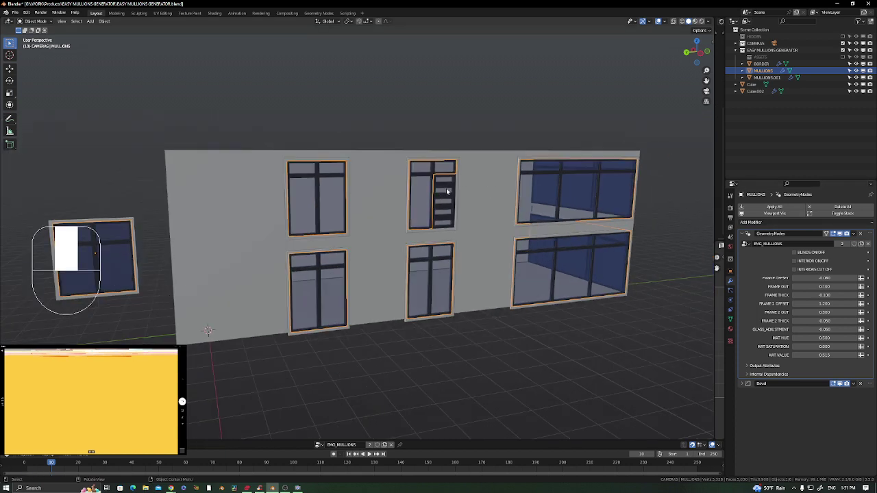
scroll(446, 192, down, 4)
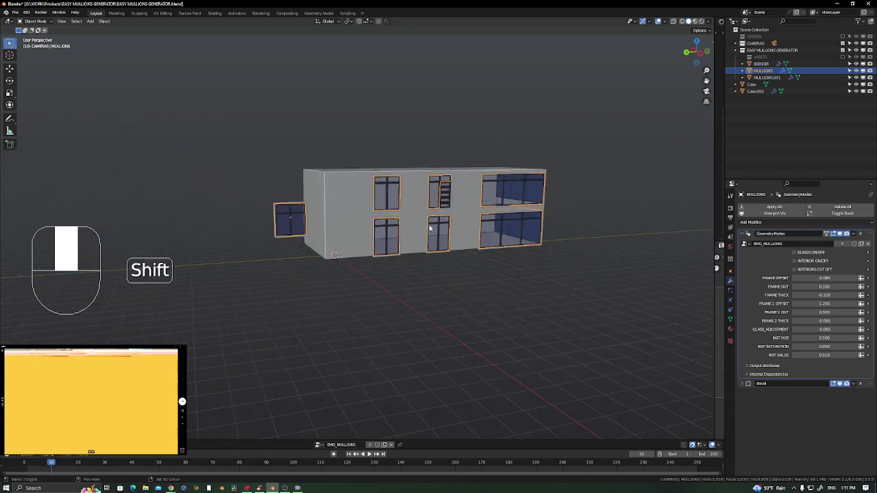
shift+middle_drag(431, 227, 461, 203)
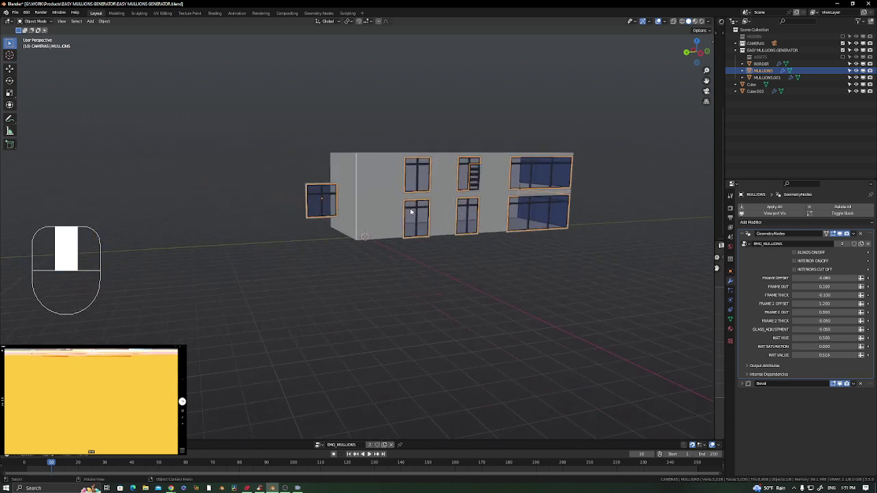
key(z)
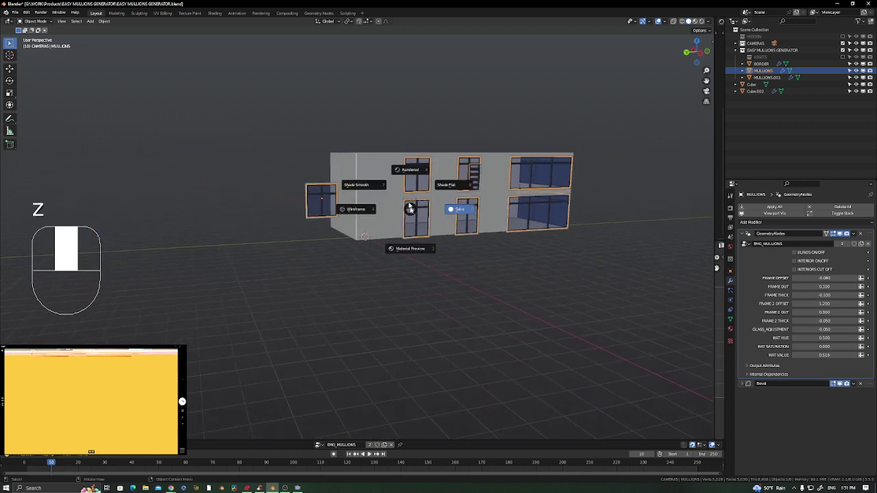
click(416, 170)
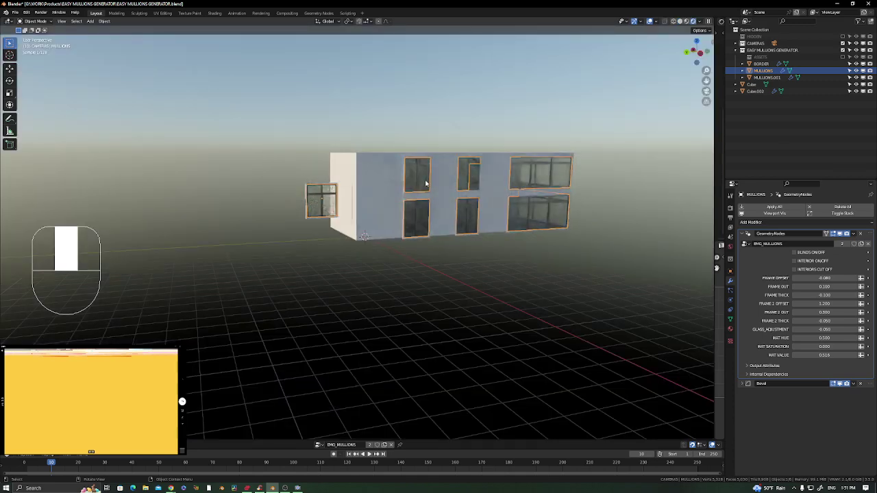
scroll(425, 184, up, 2)
scroll(426, 184, up, 4)
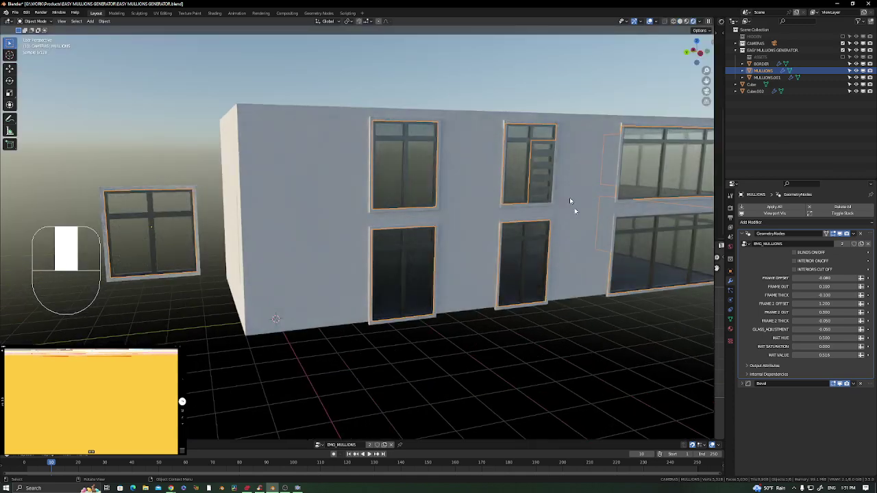
middle_drag(633, 269, 538, 270)
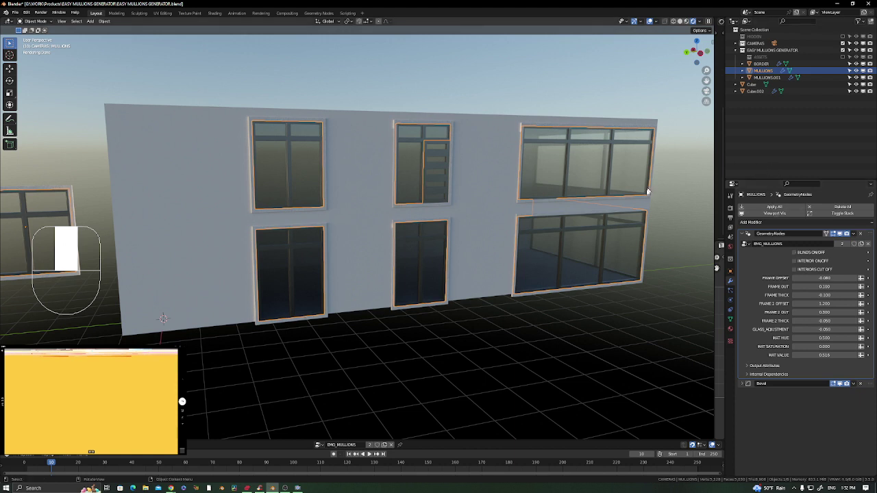
Enable BLINDS ON/OFF for the main mullions object and inspect the windows along the rendered facade
click(794, 252)
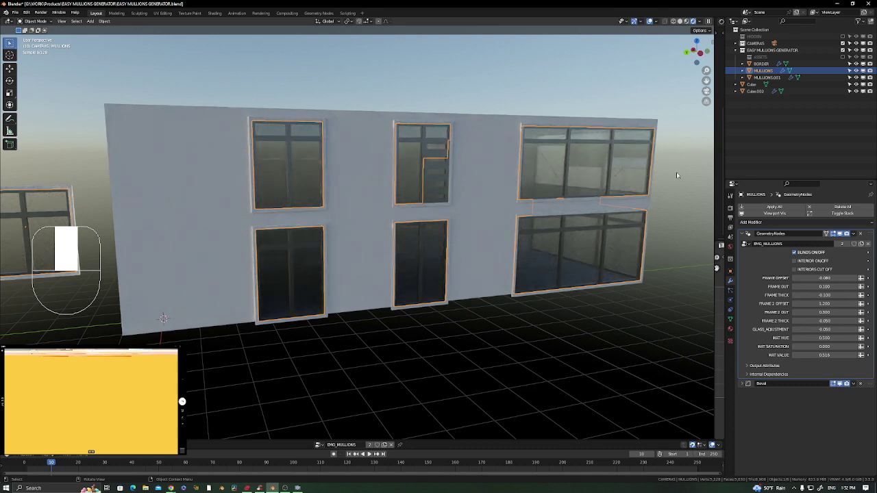
middle_drag(293, 180, 322, 169)
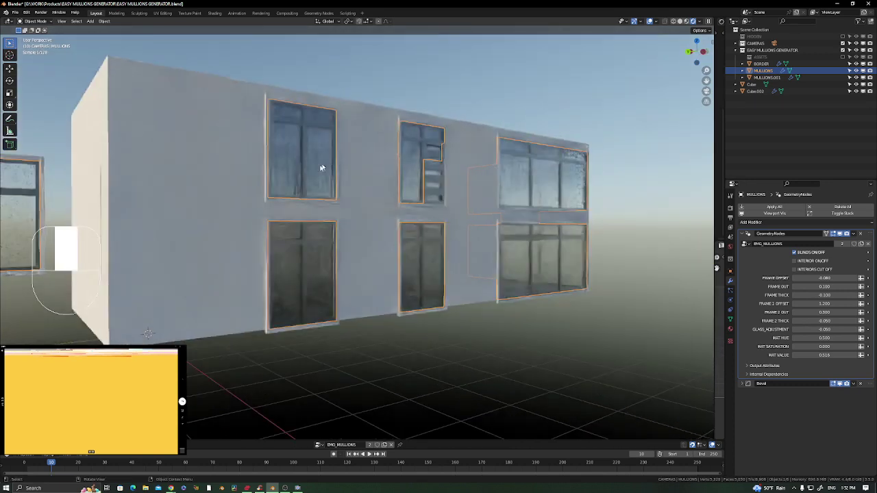
scroll(325, 200, up, 4)
middle_drag(528, 234, 501, 117)
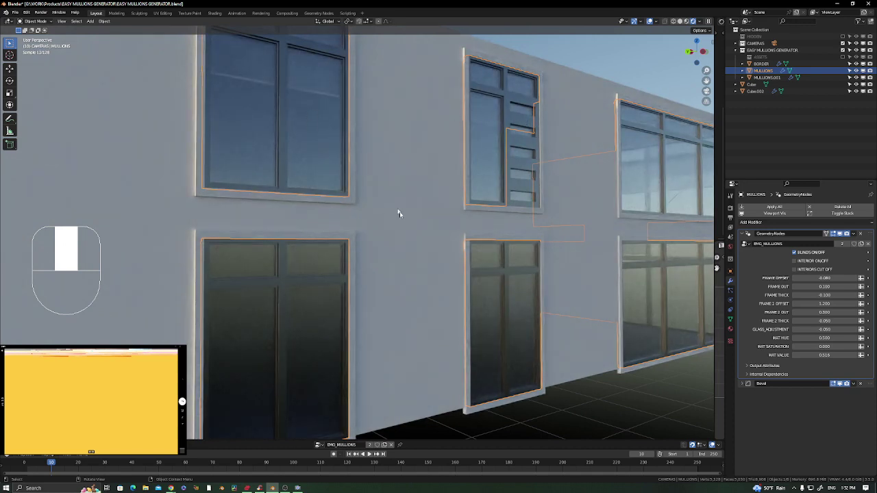
mouse_move(588, 274)
shift+middle_down()
mouse_move(355, 243)
mouse_move(453, 248)
mouse_move(497, 214)
shift+middle_up()
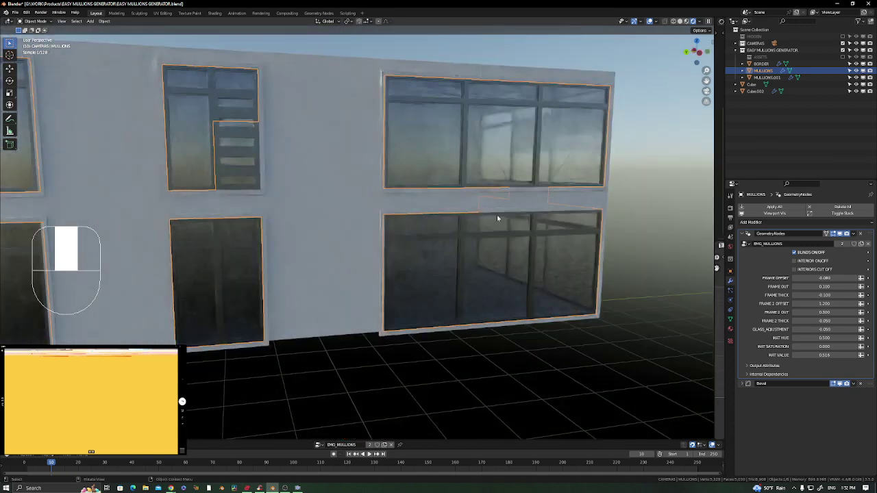
Return the viewport to solid shading and inspect the wide windows around the building's corner
key(z)
click(543, 215)
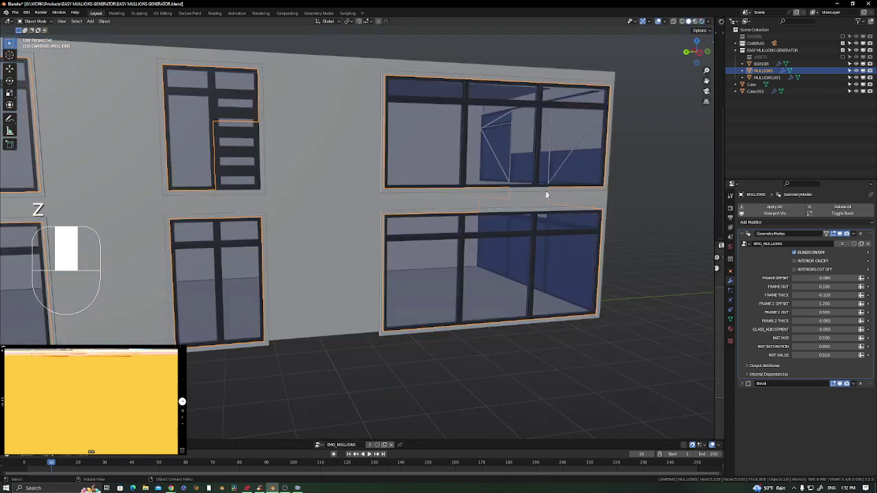
scroll(553, 199, up, 5)
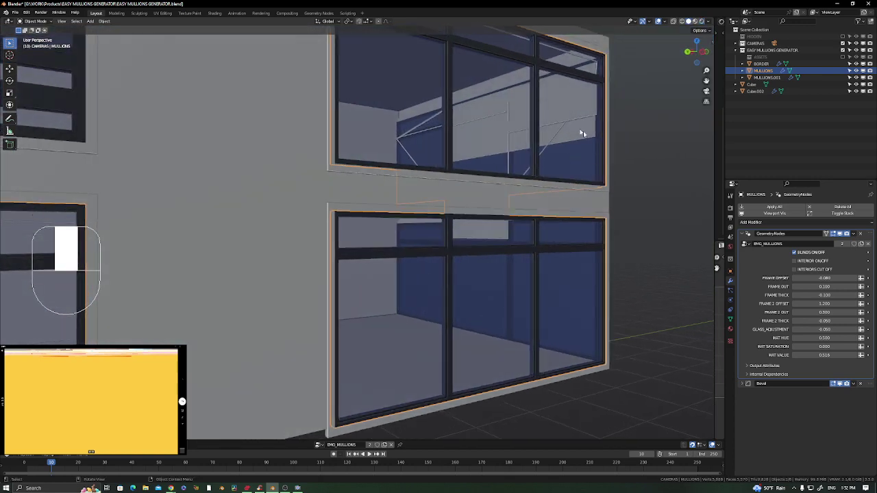
middle_drag(613, 158, 345, 172)
middle_drag(447, 126, 466, 124)
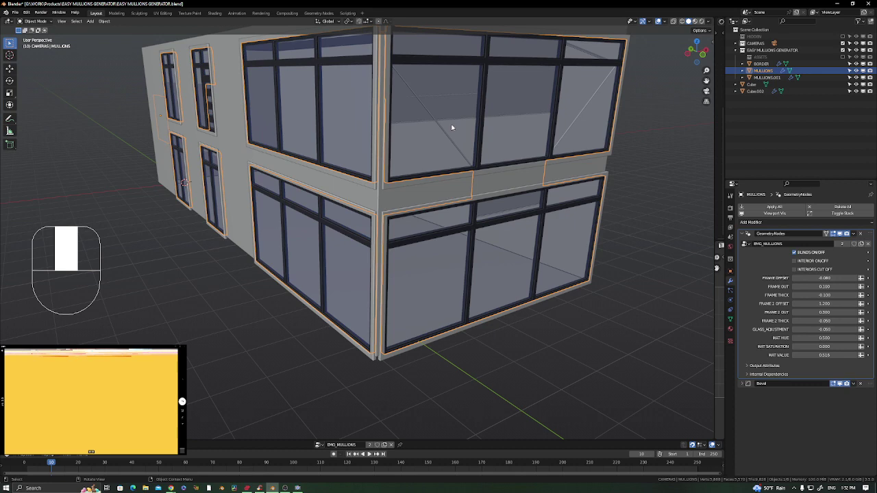
middle_drag(554, 177, 495, 231)
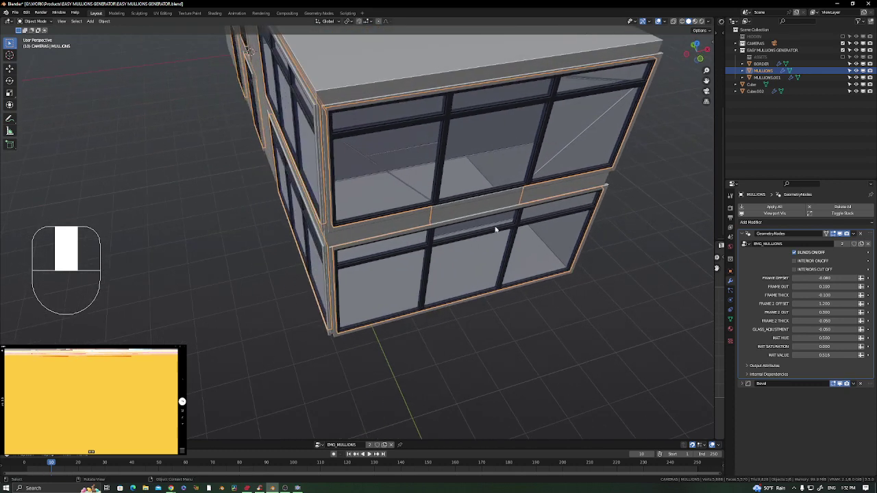
Separate the upper and lower wide windows on the building's end facade from the main mullions into their own object
key(Tab)
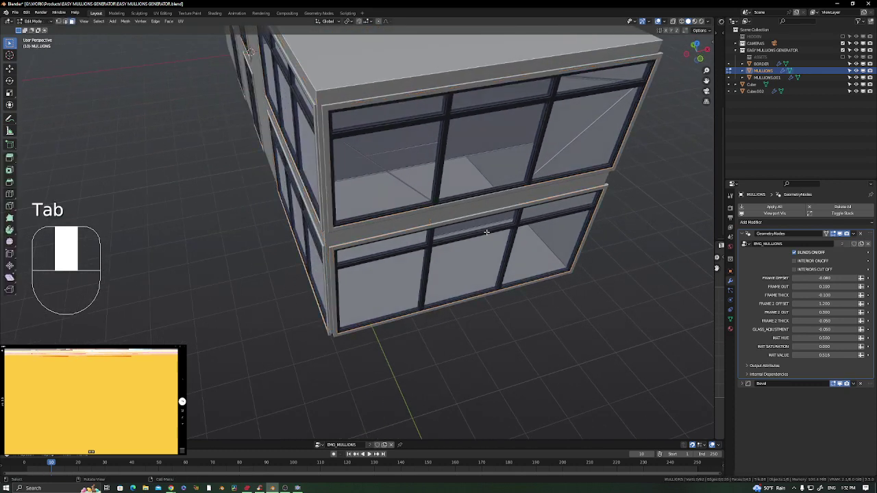
scroll(490, 233, down, 2)
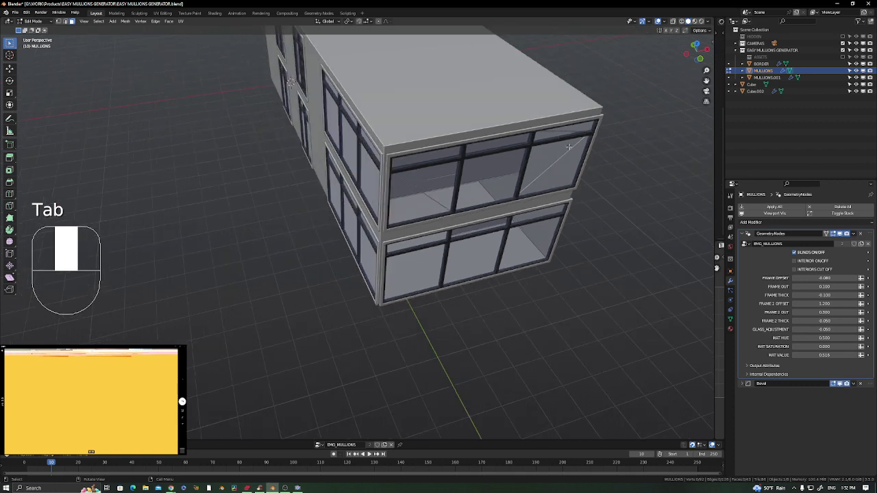
drag(638, 94, 440, 270)
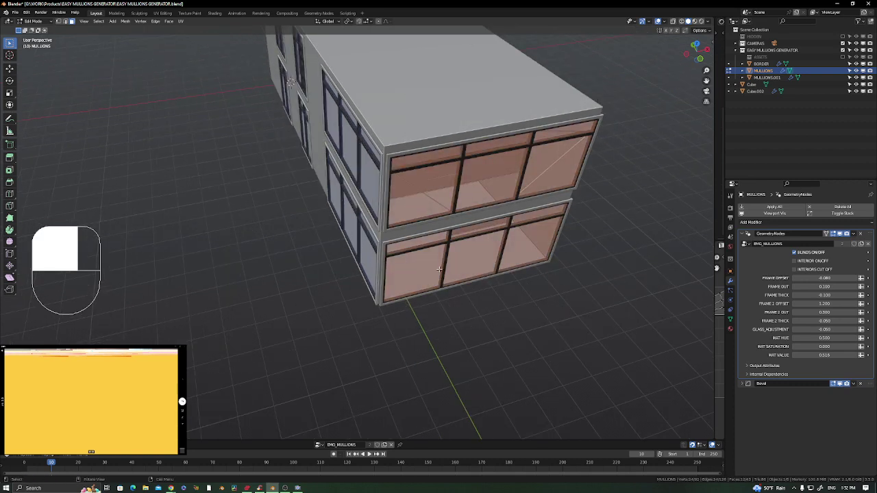
middle_drag(457, 220, 548, 162)
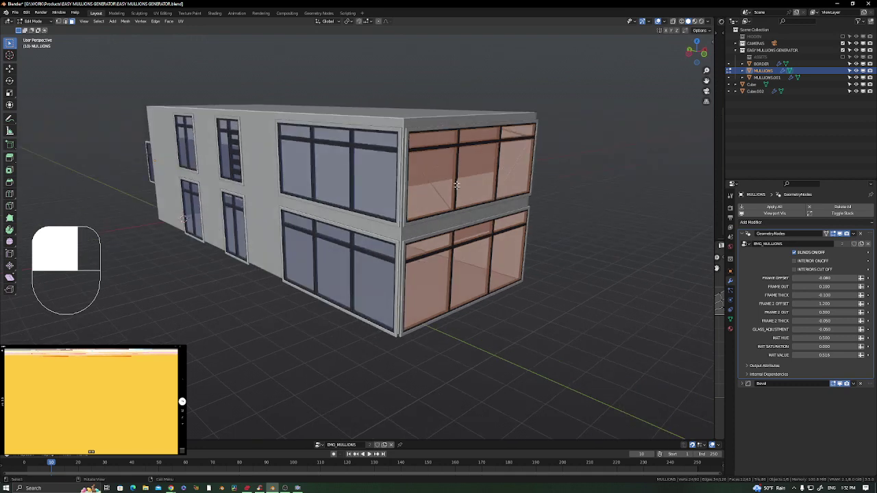
key(p)
click(540, 169)
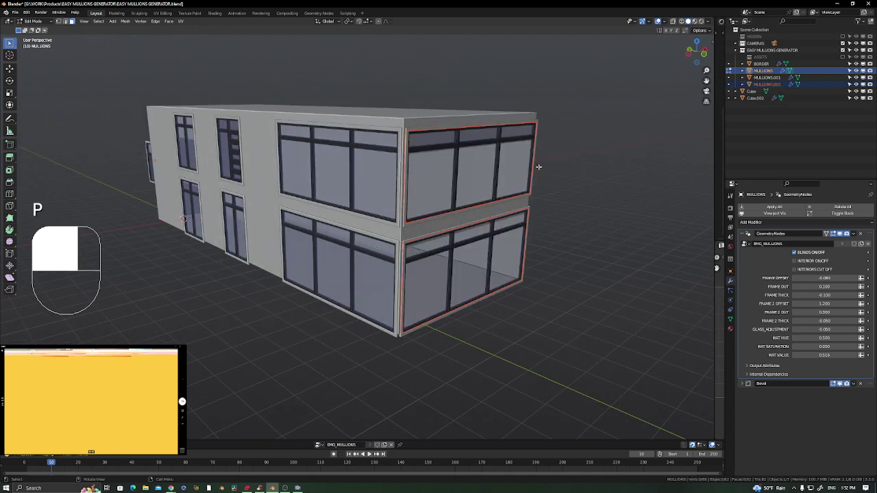
key(Tab)
mouse_move(472, 212)
middle_down()
mouse_move(532, 196)
mouse_move(449, 208)
mouse_move(480, 204)
middle_up()
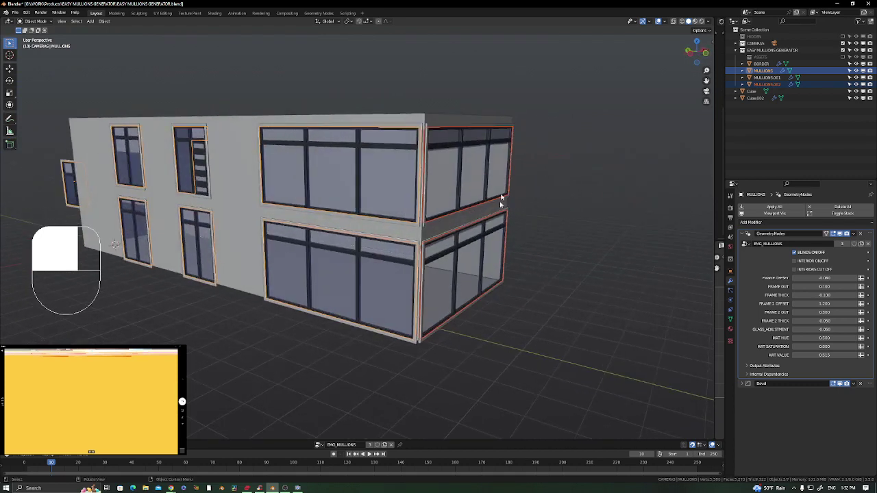
Separate the middle panes of the upper and lower wide windows on the long facade from the main mullions into their own object
shift+middle_drag(427, 223, 621, 149)
middle_drag(500, 175, 535, 176)
click(493, 181)
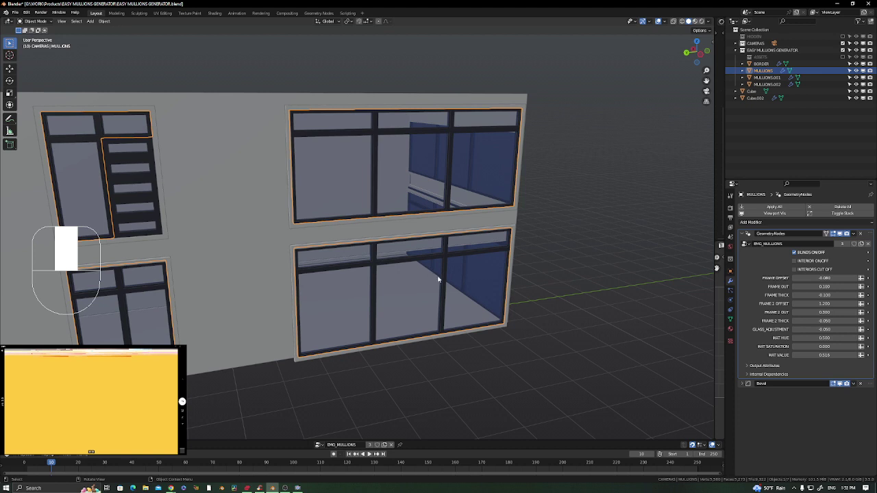
key(Tab)
click(414, 124)
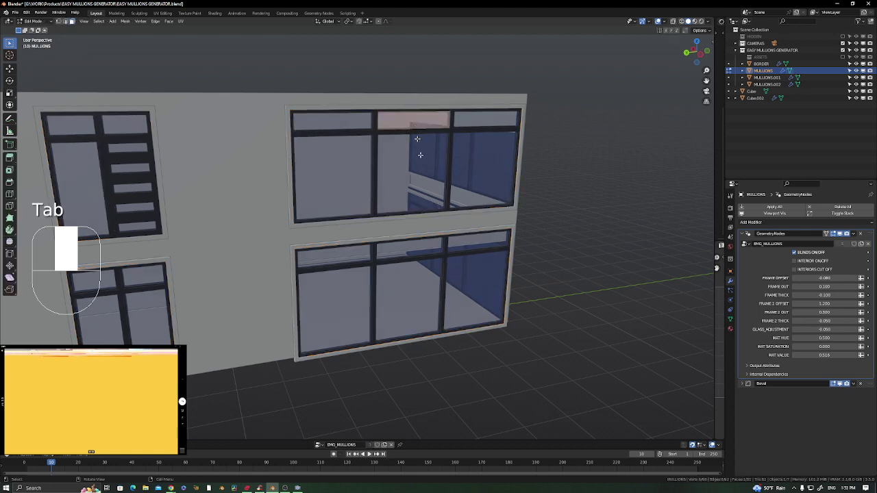
shift+click(420, 162)
shift+click(414, 248)
shift+click(425, 277)
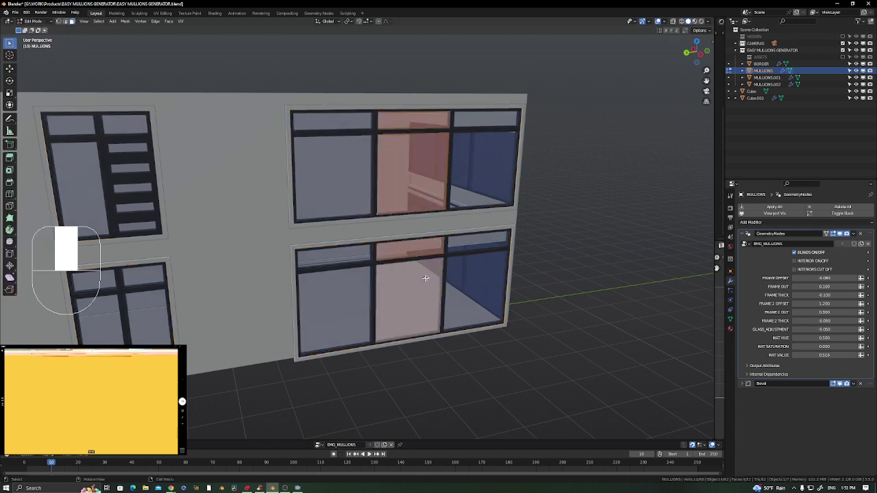
key(p)
click(436, 277)
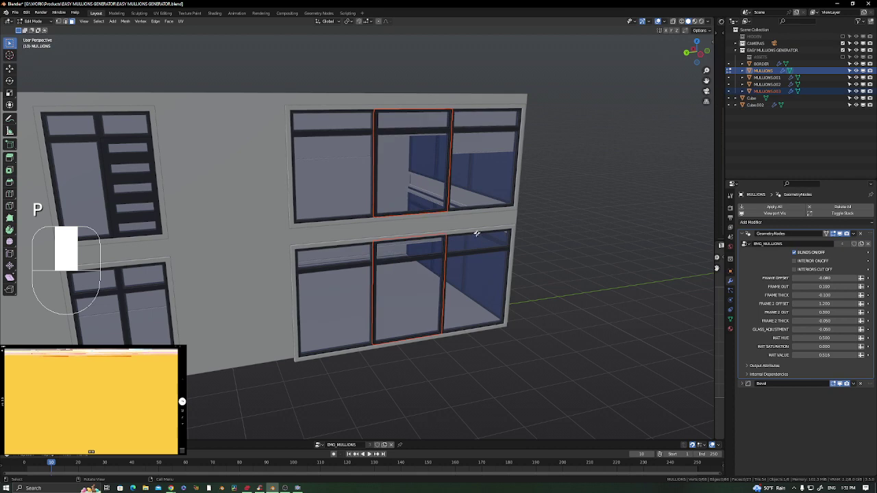
Leave the main mullions and open the end facade's mullions object for mesh editing
middle_drag(490, 186, 448, 133)
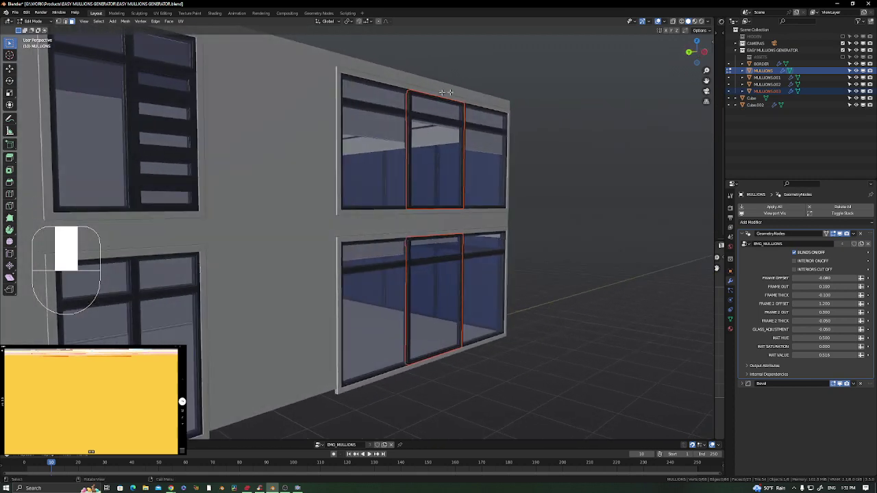
middle_drag(467, 245, 478, 254)
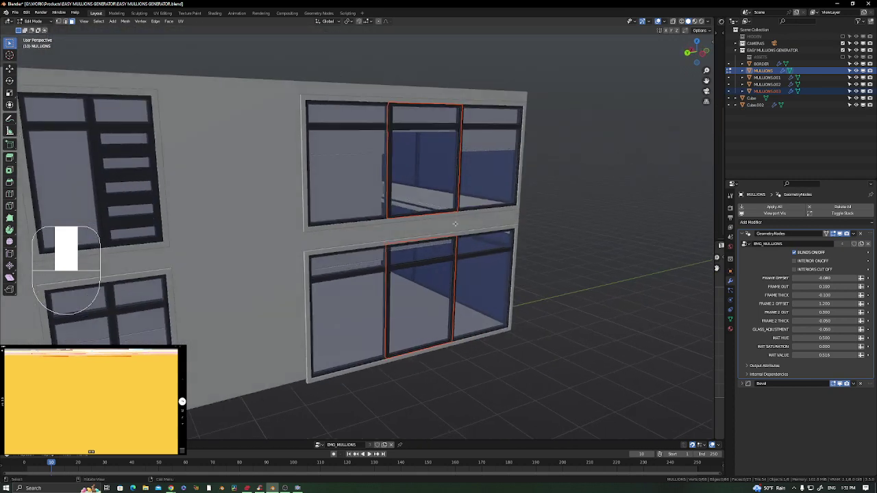
middle_drag(493, 185, 424, 127)
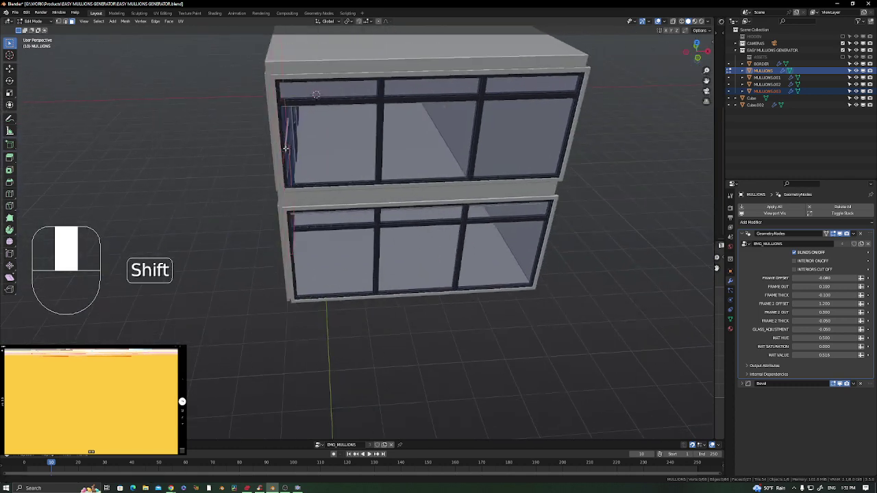
key(Tab)
key(Tab)
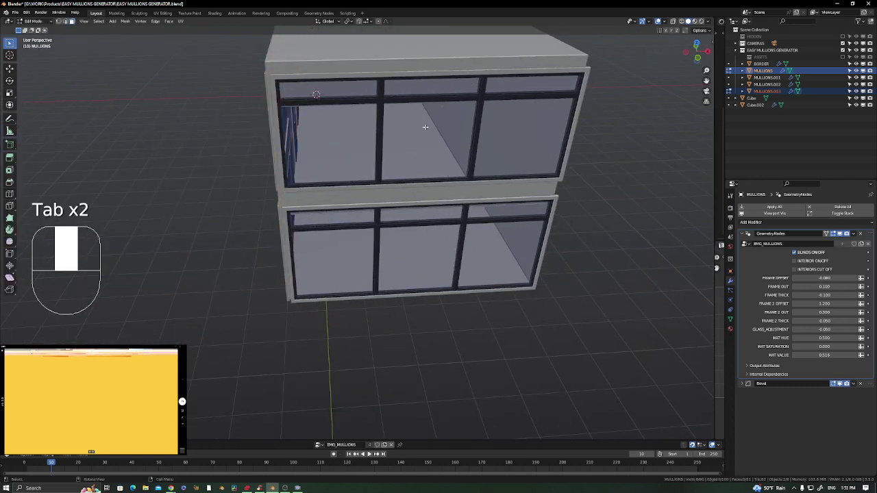
key(Tab)
click(439, 96)
key(Tab)
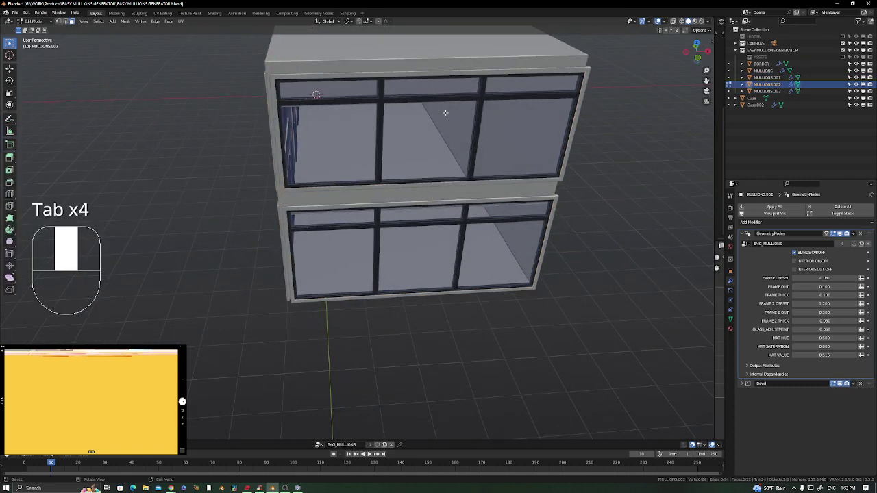
Separate the middle panes of both end-facade windows, including their top lights, into their own object and return to Object Mode
click(427, 123)
shift+click(435, 101)
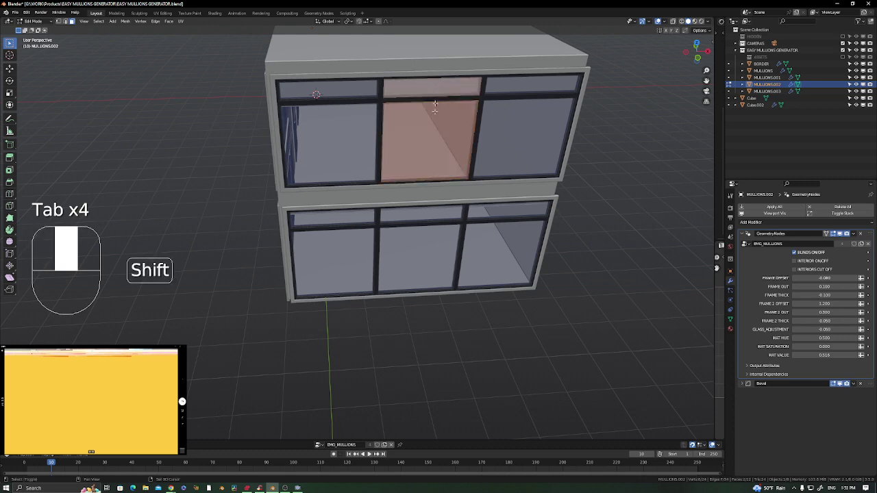
shift+click(423, 216)
shift+click(418, 240)
key(p)
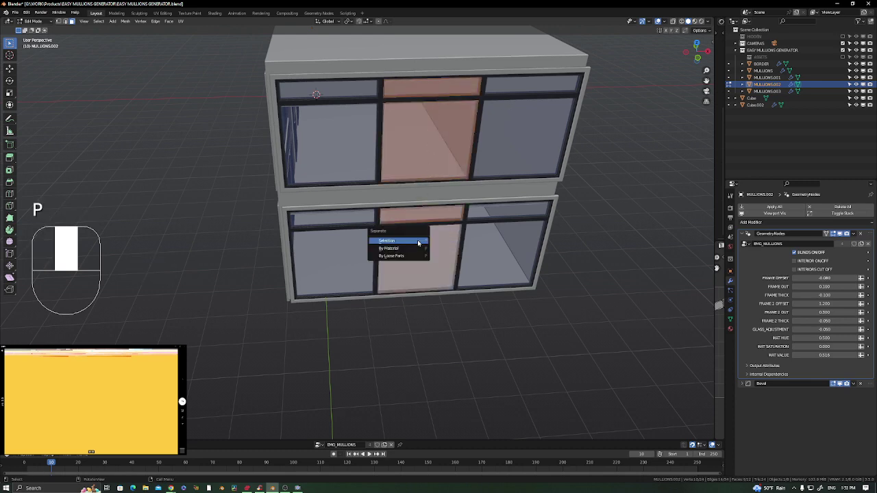
click(411, 244)
middle_drag(415, 239, 454, 201)
key(Tab)
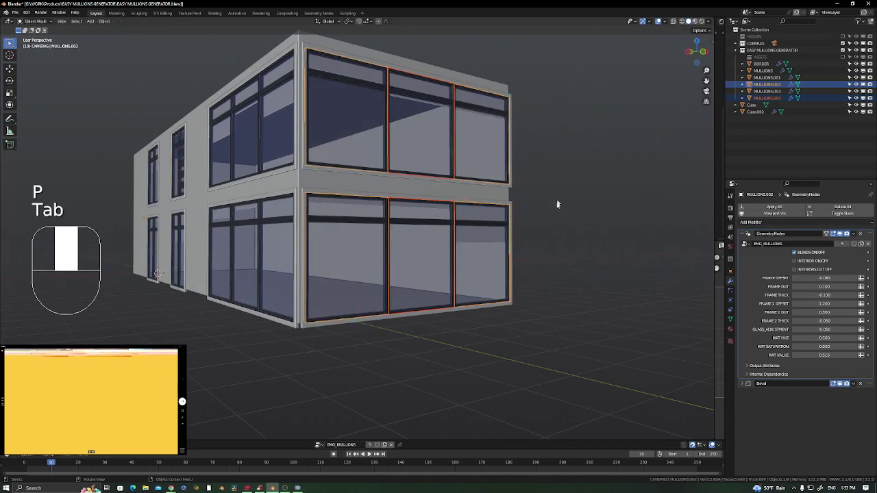
Enable INTERIOR ON/OFF for the main mullions object on the long facade
scroll(479, 160, up, 5)
middle_drag(505, 160, 486, 171)
scroll(507, 149, down, 4)
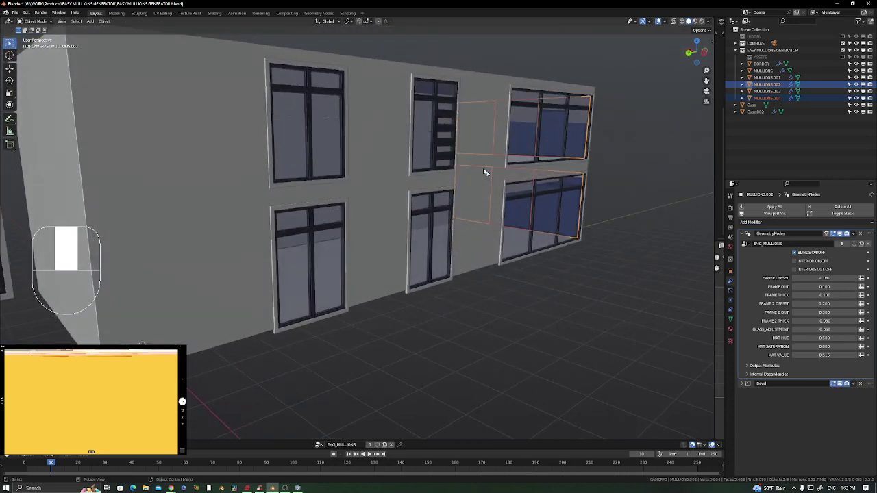
click(422, 120)
middle_drag(422, 120, 430, 192)
scroll(433, 234, down, 2)
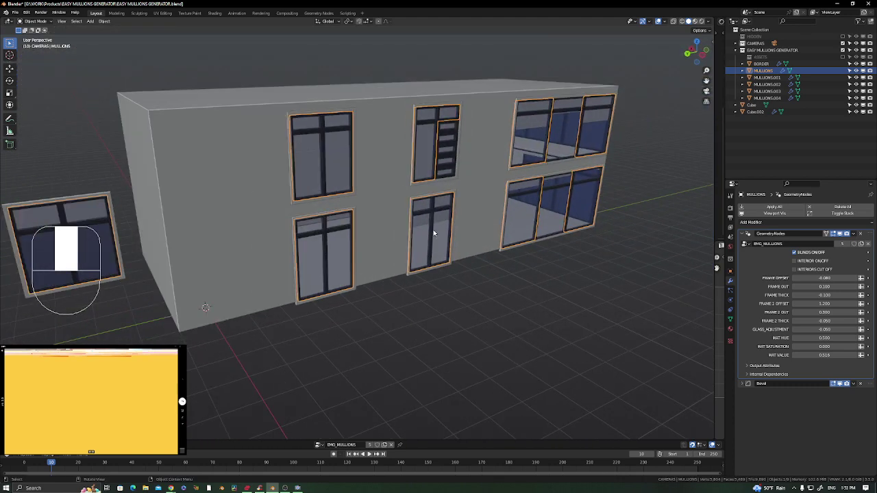
click(795, 262)
Enable INTERIOR ON/OFF for the separated middle panes of the long facade's wide windows
middle_drag(528, 222, 518, 204)
click(582, 165)
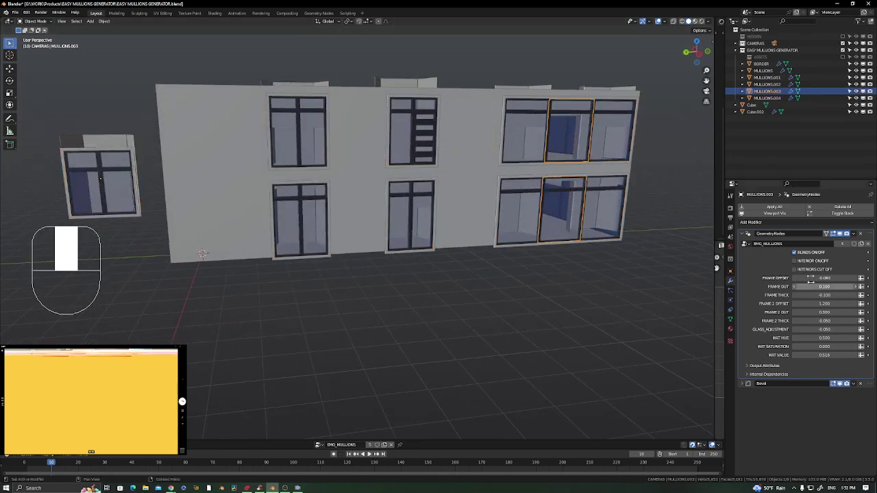
click(796, 262)
Enable INTERIOR ON/OFF for the end facade's separated middle panes and for its outer panes
middle_drag(516, 207, 346, 142)
click(395, 126)
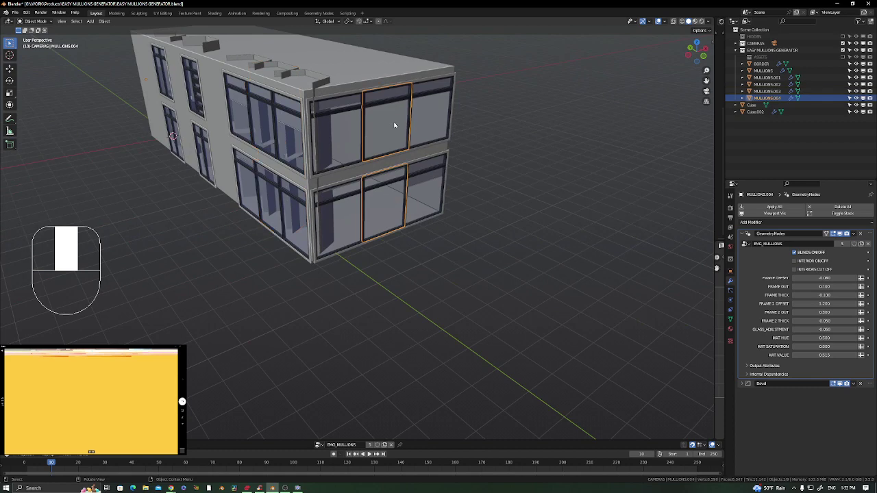
click(795, 262)
click(434, 133)
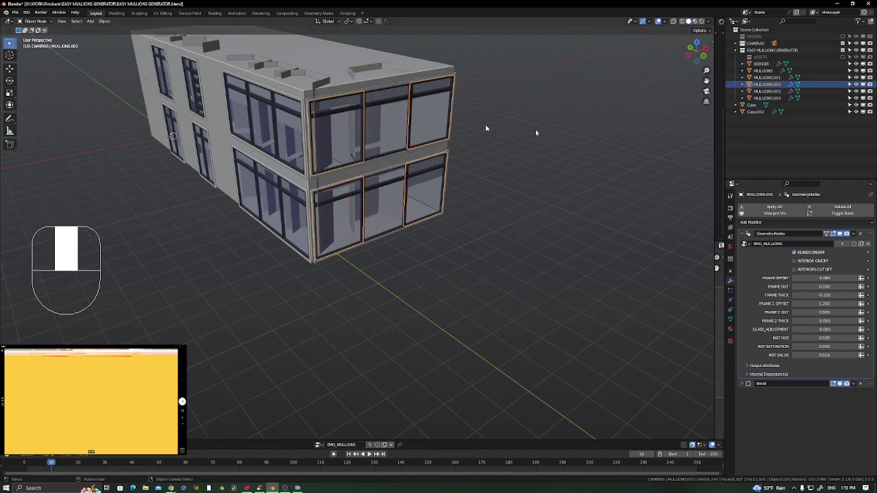
click(795, 262)
Enable INTERIORS CUT OFF for the main mullions, both middle-pane objects and the end facade's outer panes
scroll(291, 158, down, 4)
middle_drag(254, 162, 425, 178)
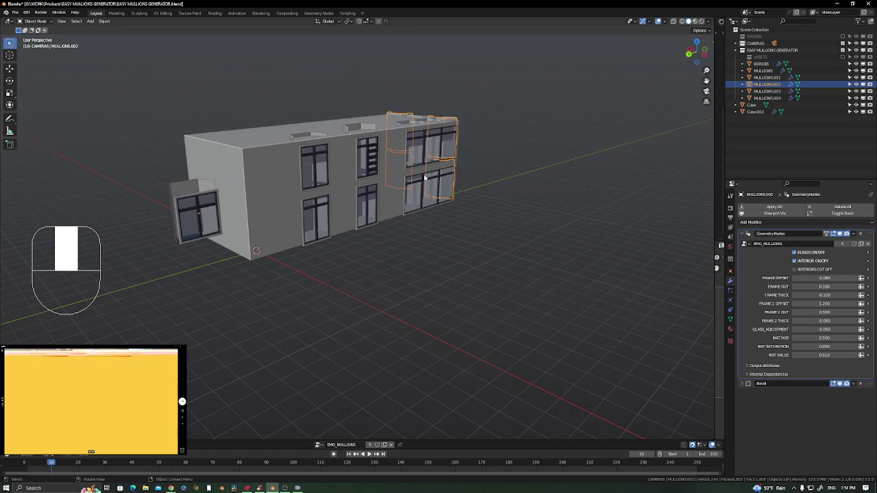
mouse_move(416, 216)
middle_down()
mouse_move(359, 190)
mouse_move(355, 198)
mouse_move(419, 221)
middle_up()
scroll(393, 215, up, 2)
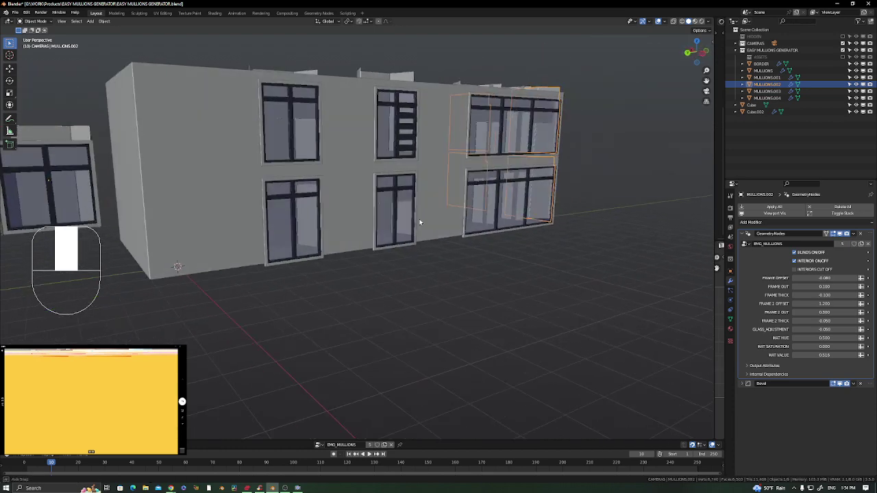
middle_drag(609, 201, 557, 202)
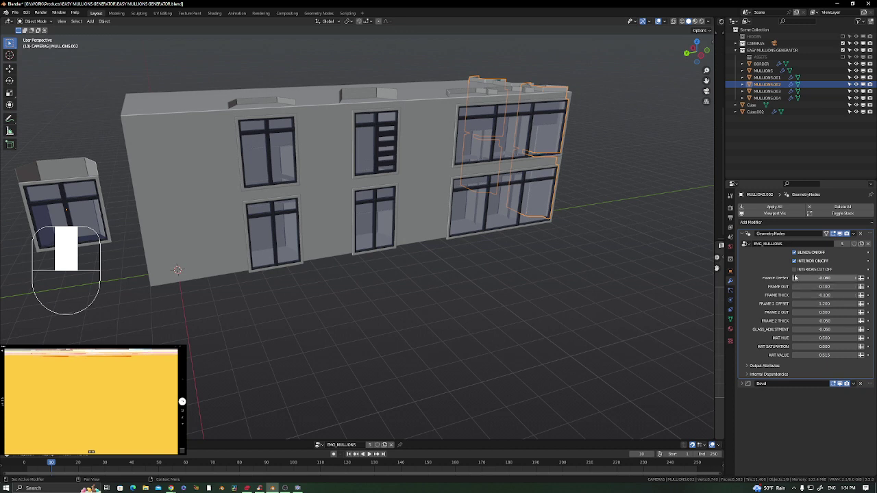
click(527, 85)
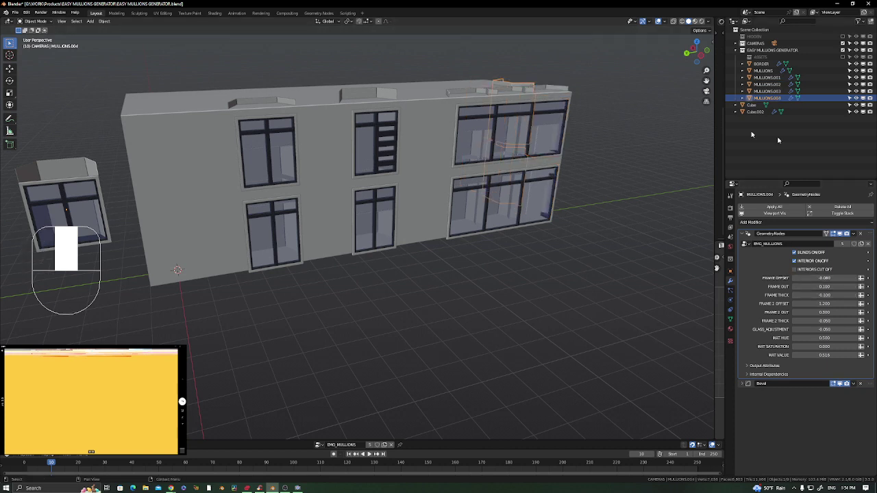
click(793, 270)
click(560, 85)
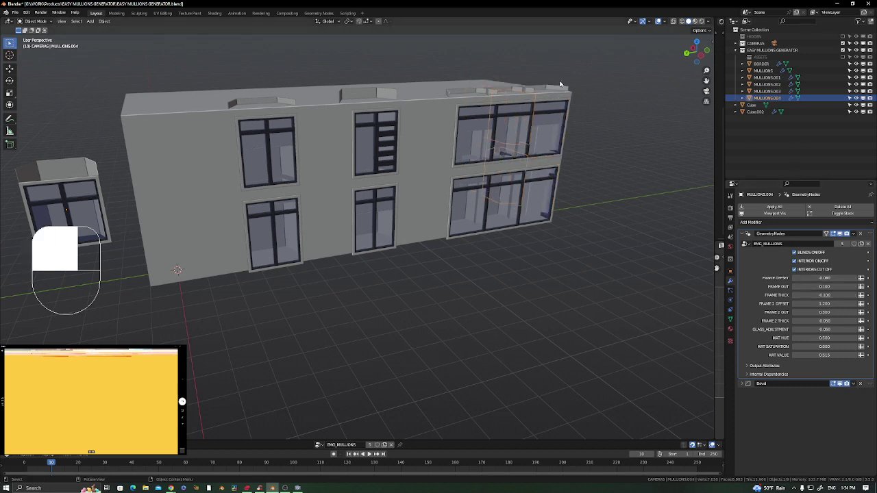
click(794, 270)
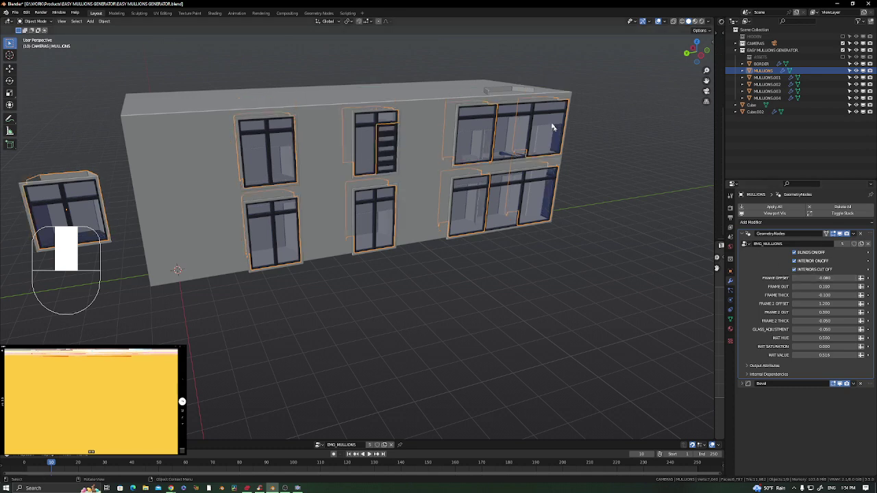
click(503, 90)
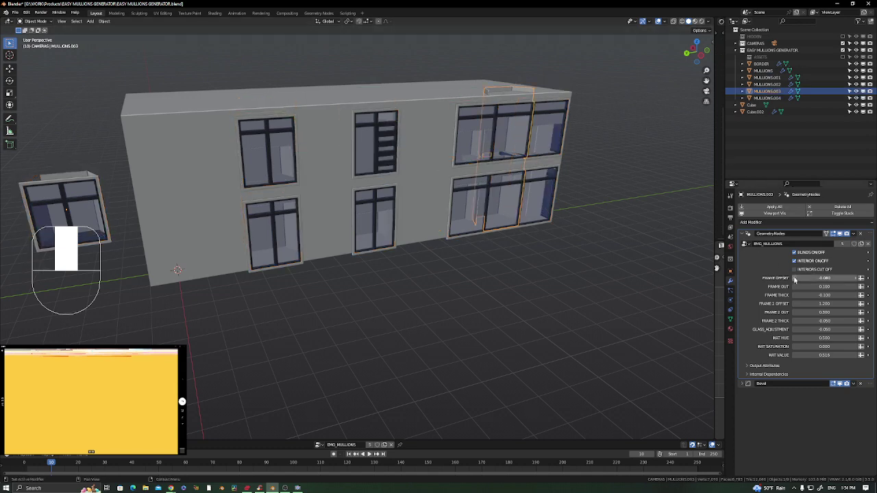
Show the whole building in rendered viewport shading with nothing selected
mouse_move(517, 209)
middle_down()
mouse_move(523, 190)
mouse_move(535, 192)
mouse_move(476, 178)
mouse_move(415, 179)
mouse_move(437, 176)
middle_up()
key(z)
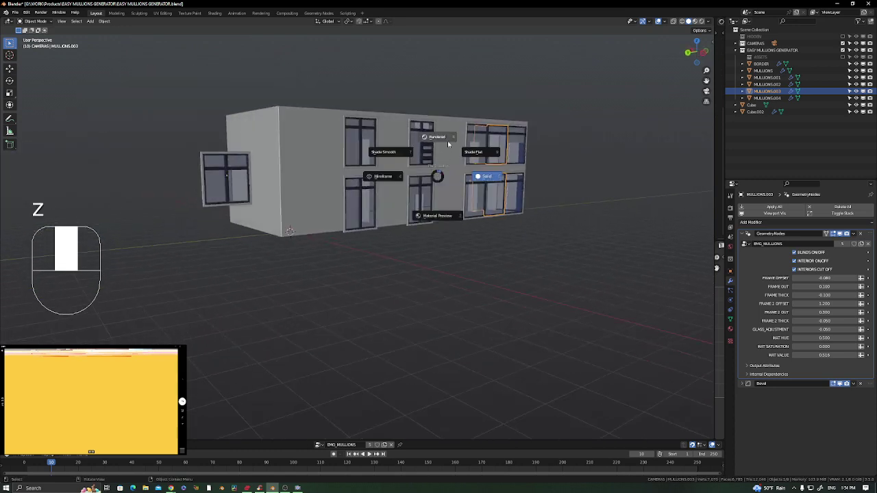
click(448, 143)
click(569, 128)
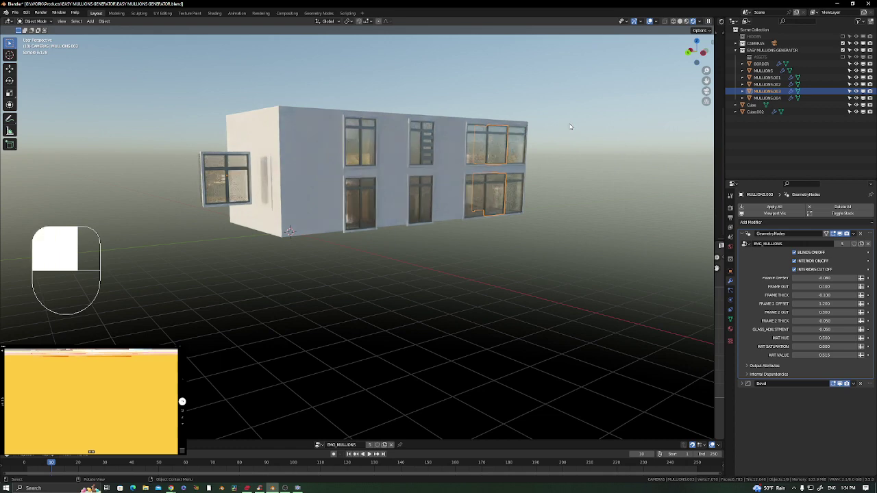
Examine the rendered room interiors behind the windows from the long facade around to the end facade
middle_drag(570, 130, 454, 181)
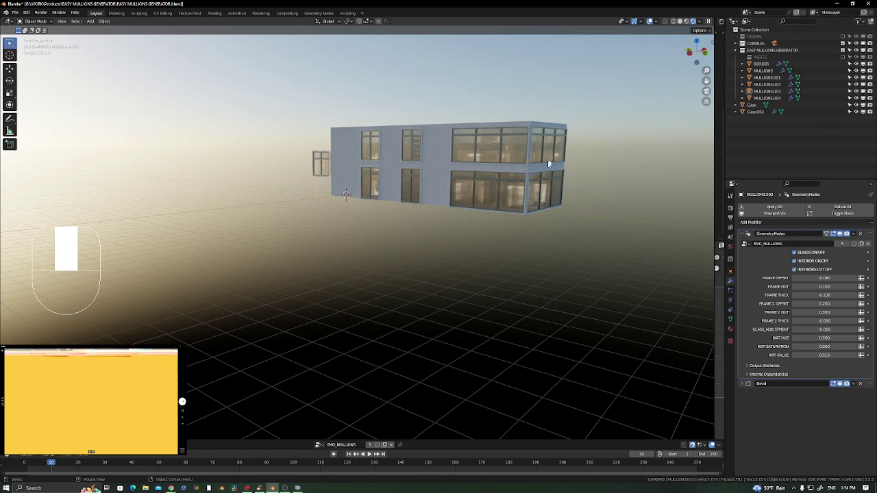
middle_drag(520, 177, 434, 209)
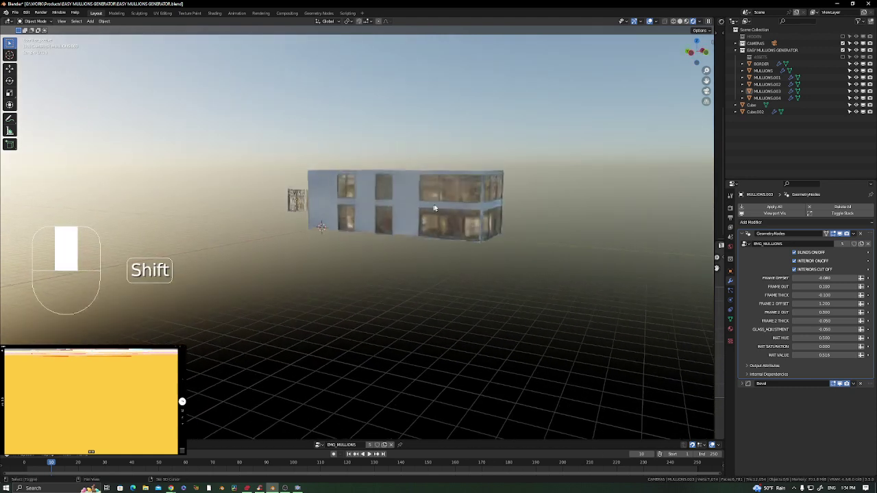
scroll(447, 192, up, 3)
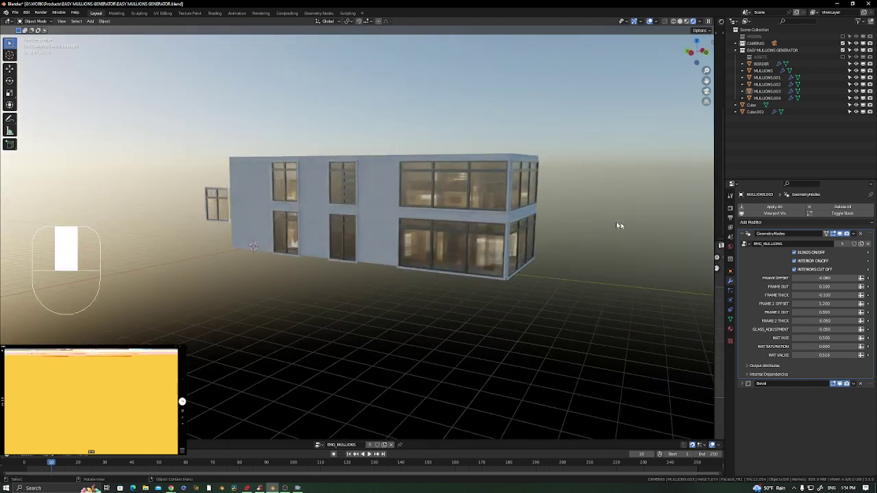
scroll(496, 223, down, 2)
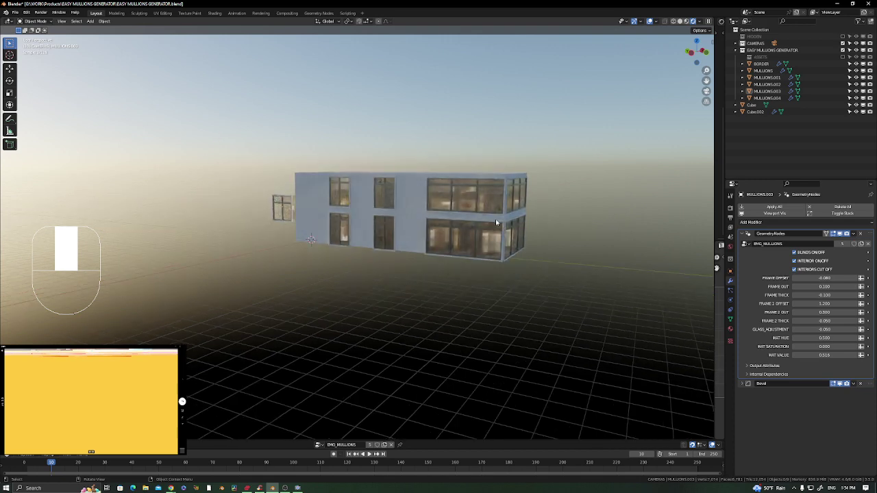
middle_drag(497, 222, 462, 223)
shift+middle_drag(562, 237, 537, 243)
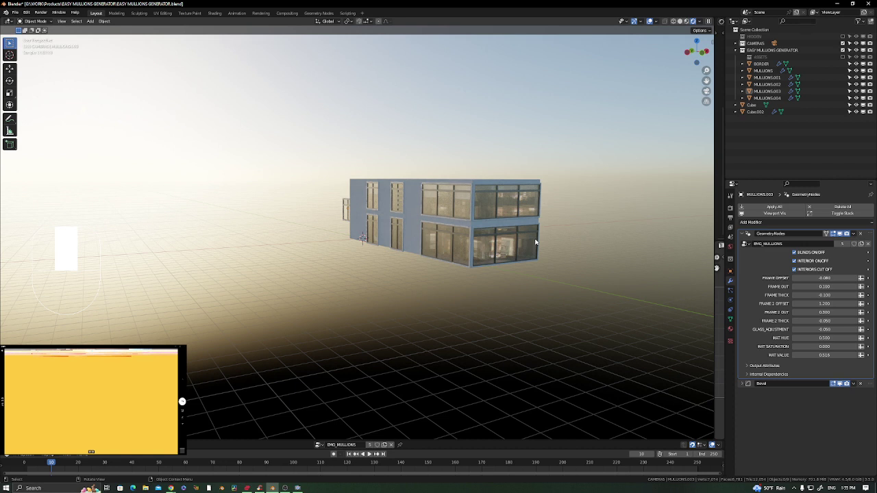
middle_drag(493, 221, 451, 211)
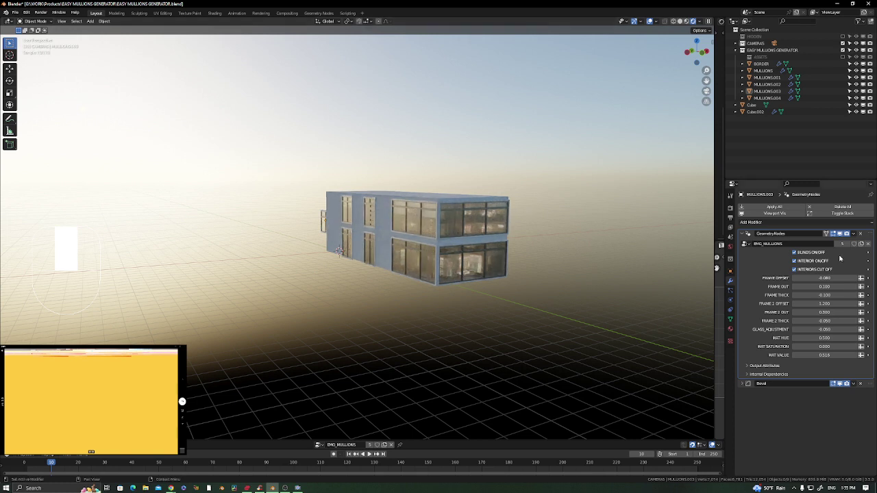
Disable INTERIORS CUT OFF for the end facade's middle panes and for its outer panes
click(490, 218)
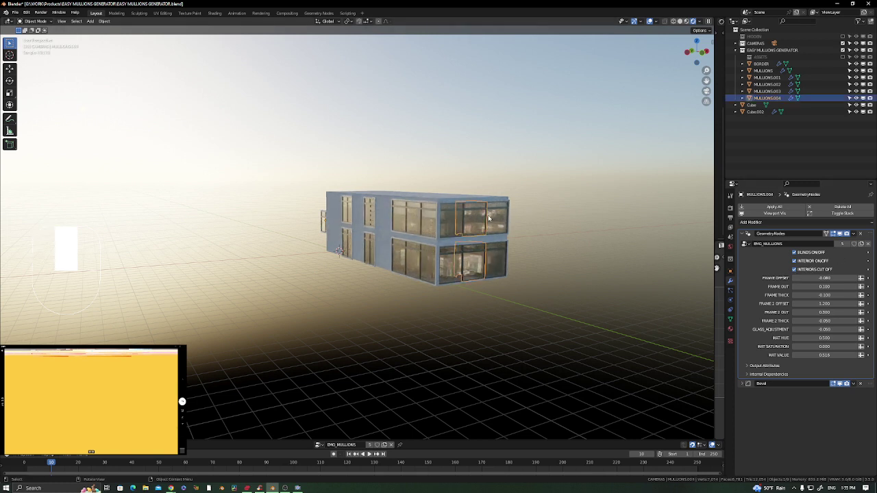
click(795, 270)
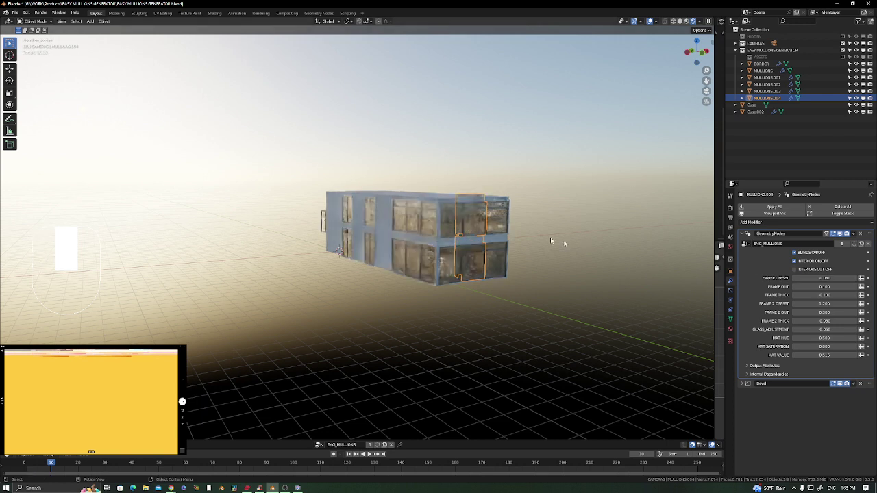
click(500, 219)
click(795, 270)
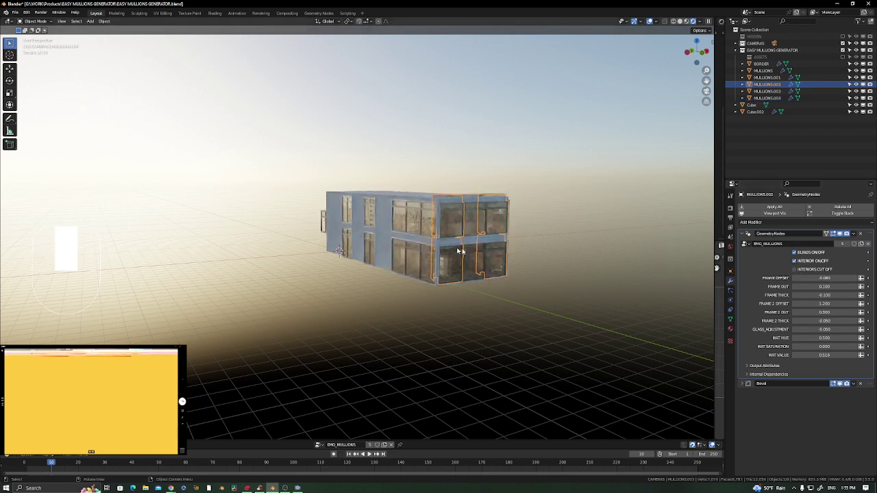
Disable INTERIORS CUT OFF for the main mullions and for the long facade's middle panes
click(424, 226)
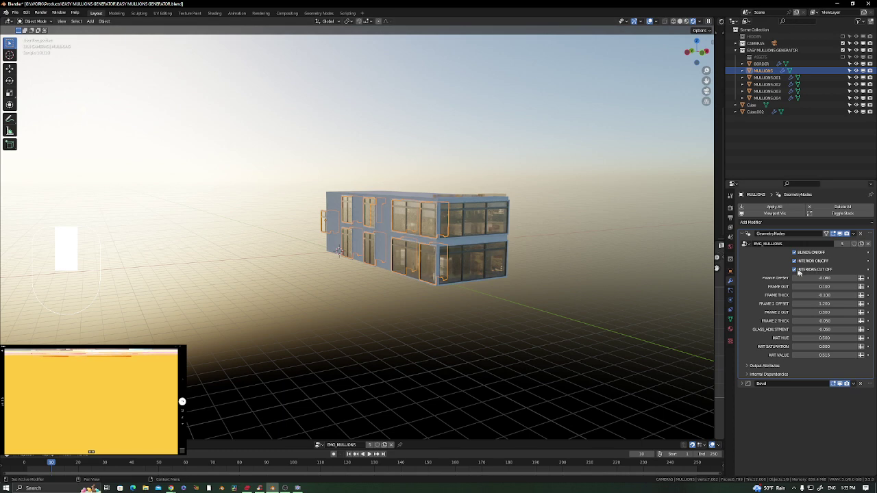
click(795, 270)
middle_drag(340, 214, 473, 211)
click(474, 211)
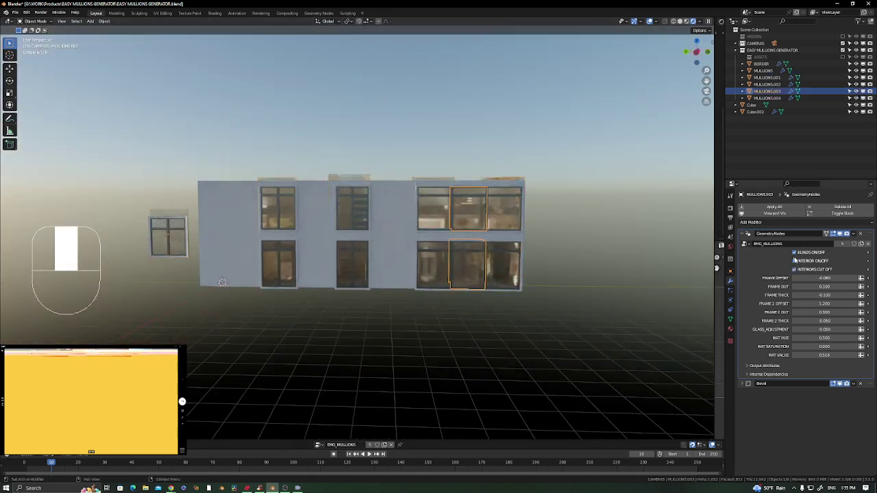
click(820, 271)
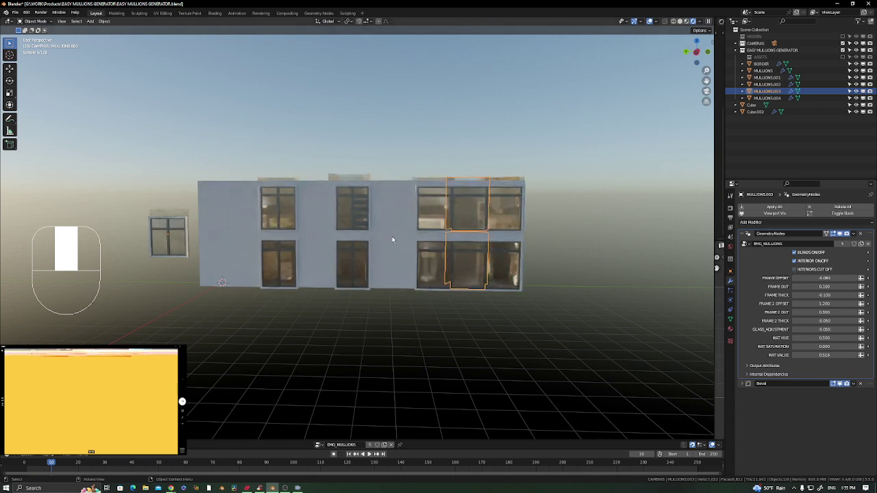
middle_drag(395, 239, 406, 237)
Show the building in solid viewport shading and look at its long facade in left orthographic view
click(250, 213)
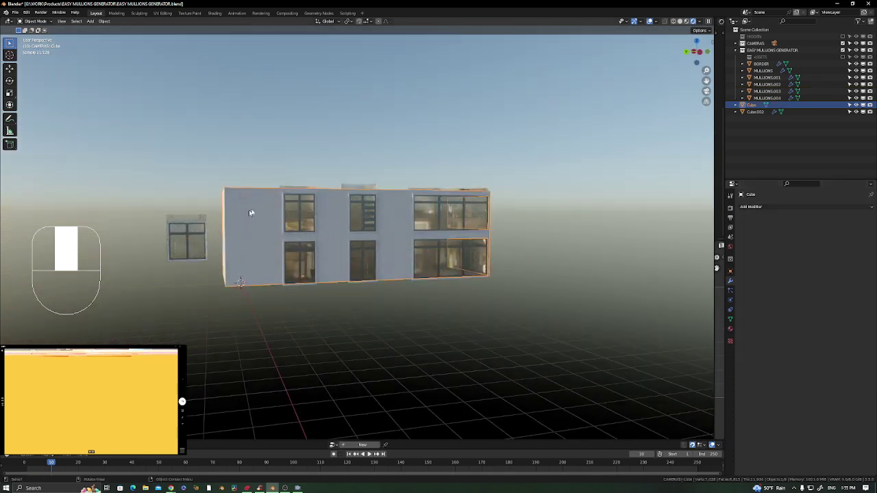
mouse_move(320, 199)
middle_down()
mouse_move(336, 203)
mouse_move(311, 211)
middle_up()
key(z)
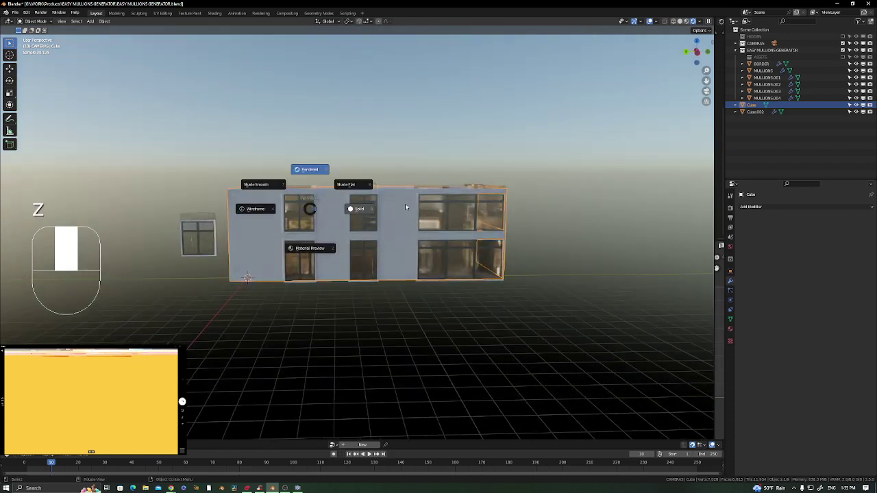
click(405, 204)
middle_drag(401, 205, 407, 231)
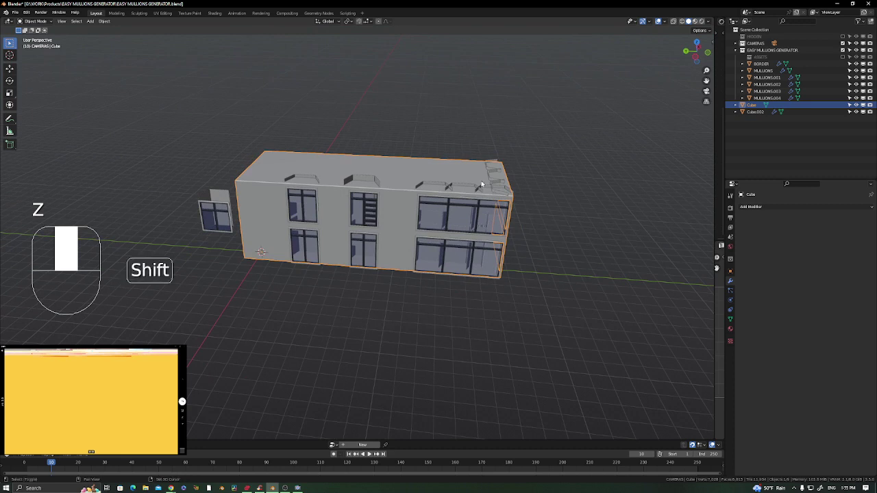
shift+middle_drag(482, 184, 443, 193)
click(430, 200)
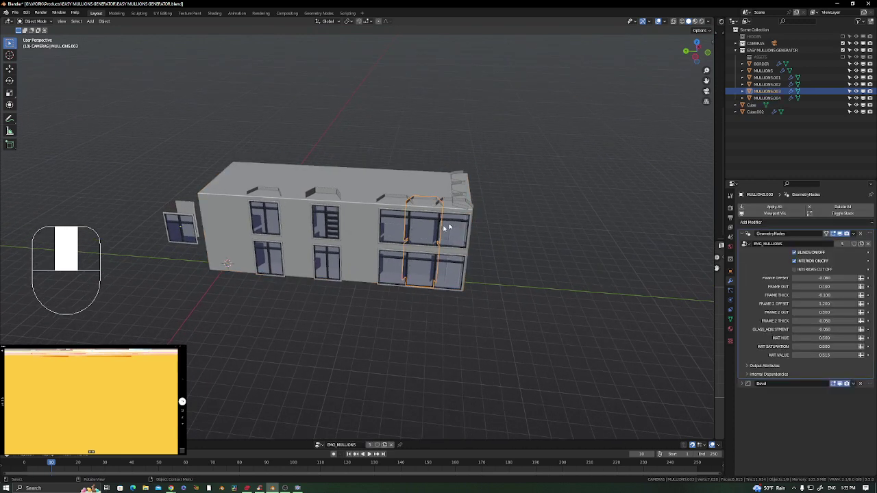
middle_drag(436, 223, 468, 188)
Select all top vertices of the building block and move them up along Z to cover the protruding interior boxes
click(435, 190)
key(Tab)
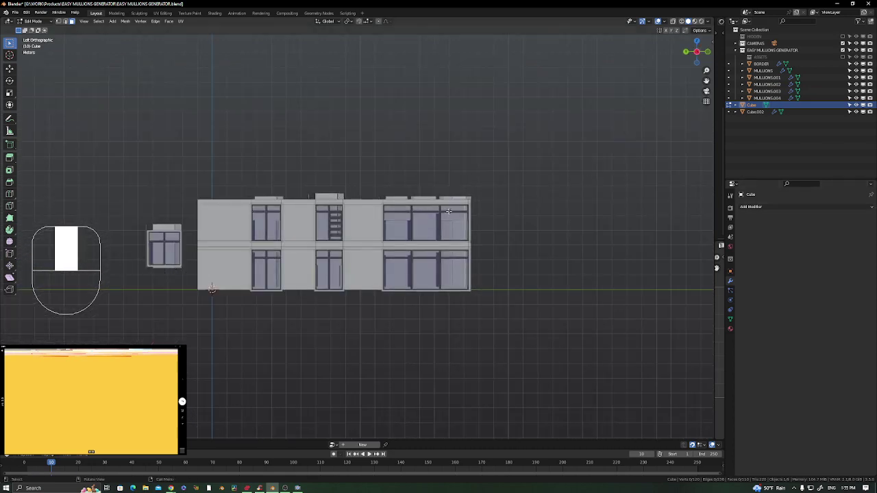
key(1)
key(alt+z)
drag(499, 172, 176, 204)
key(alt+z)
middle_drag(491, 172, 492, 169)
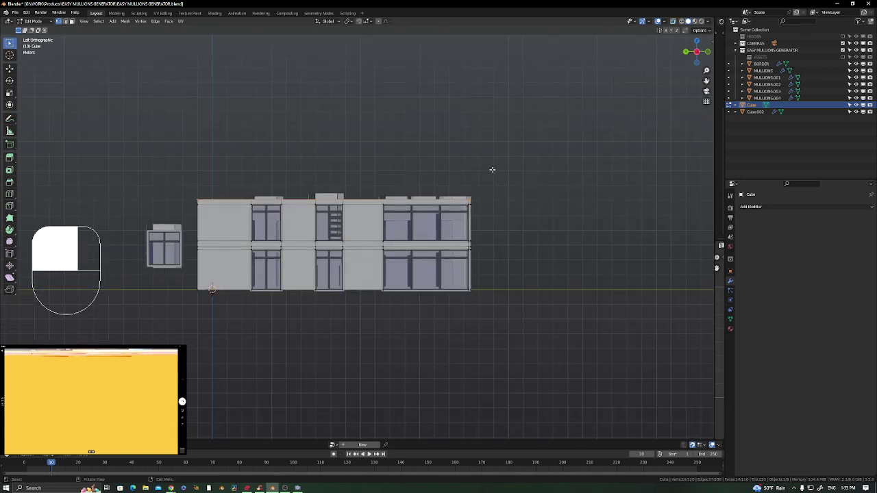
key(g)
key(z)
click(499, 163)
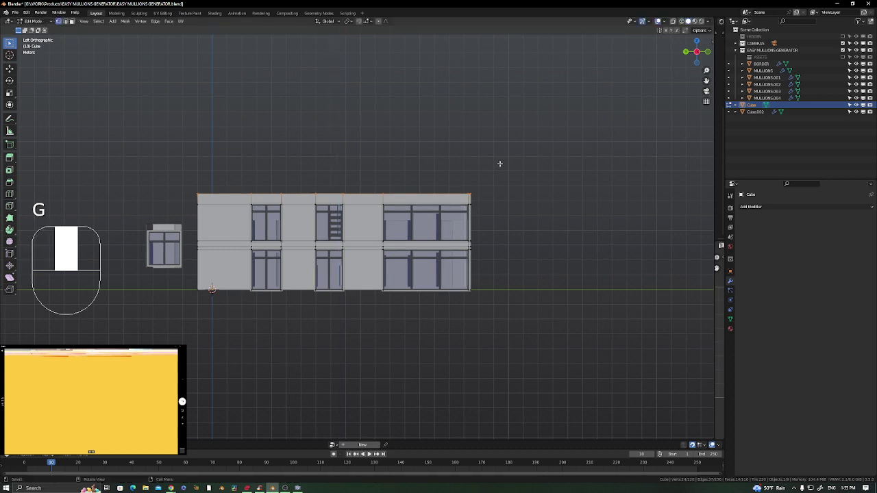
key(Tab)
Raise the building block's top vertices slightly further in Edit Mode
middle_drag(406, 216, 426, 225)
click(486, 216)
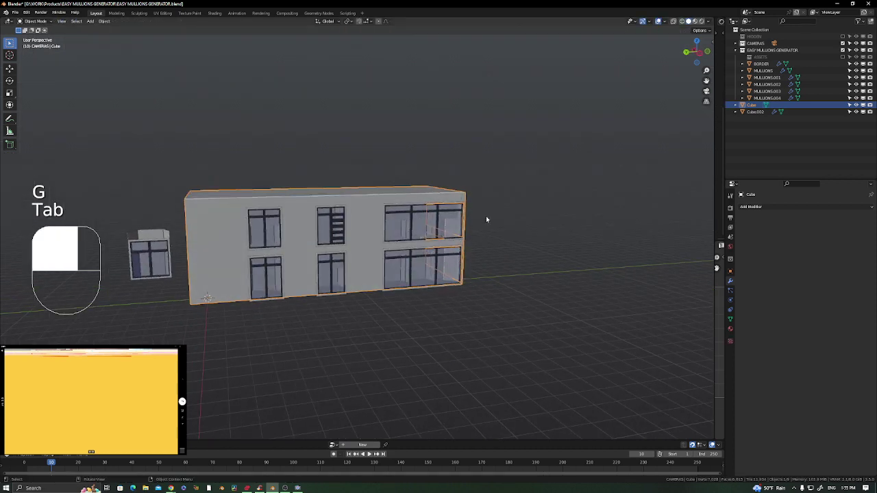
click(378, 207)
key(Tab)
ctrl+alt+middle_drag(459, 189, 480, 164)
key(g)
click(480, 164)
key(Tab)
middle_drag(464, 194, 478, 235)
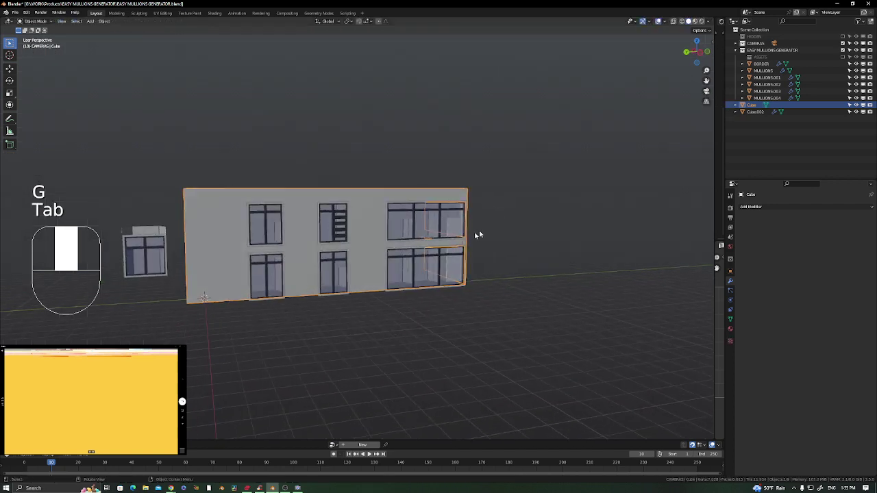
Show the building in rendered viewport shading with nothing selected and examine the windows on both facades
key(z)
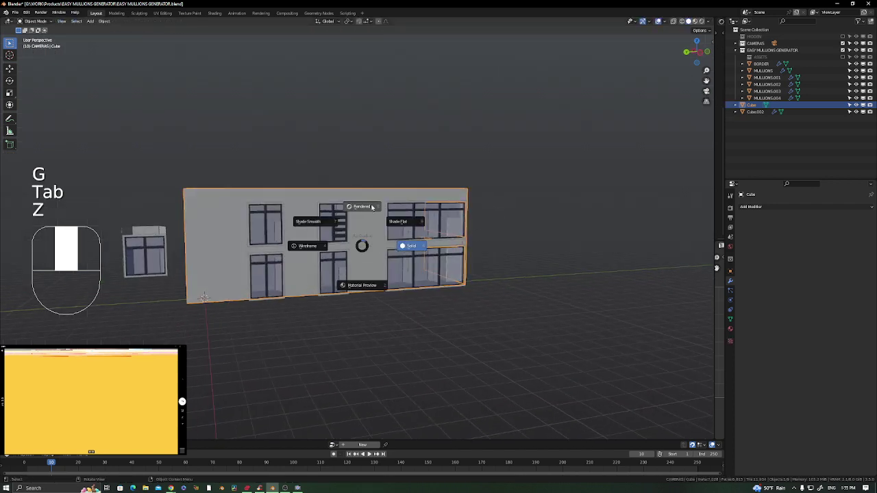
click(372, 207)
mouse_move(372, 206)
shift+middle_down()
mouse_move(478, 214)
mouse_move(638, 193)
shift+middle_up()
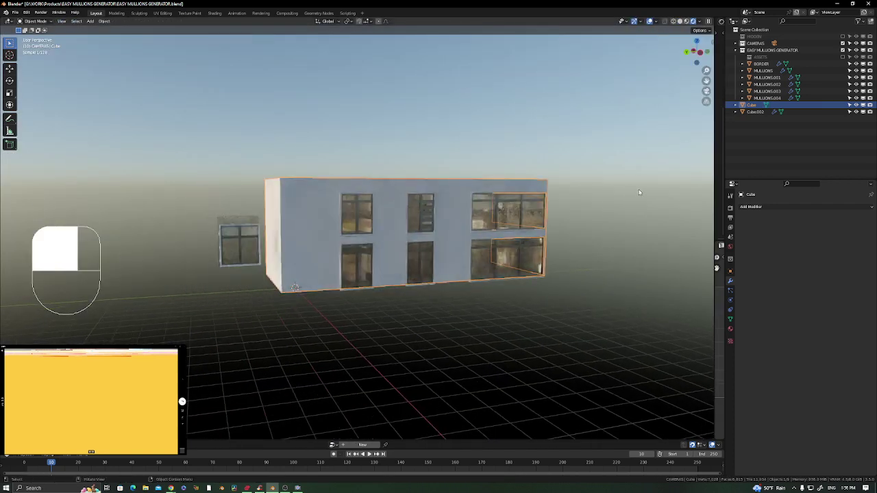
click(639, 192)
middle_drag(519, 275, 436, 219)
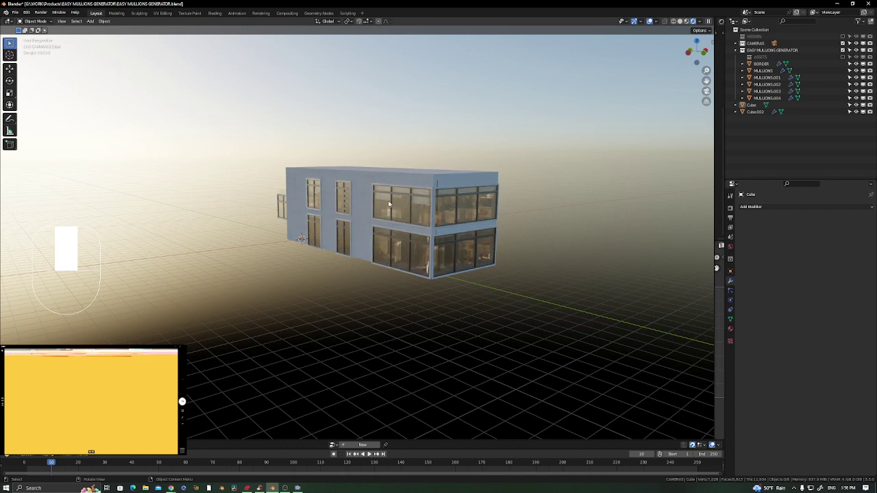
scroll(436, 197, up, 8)
scroll(461, 185, down, 4)
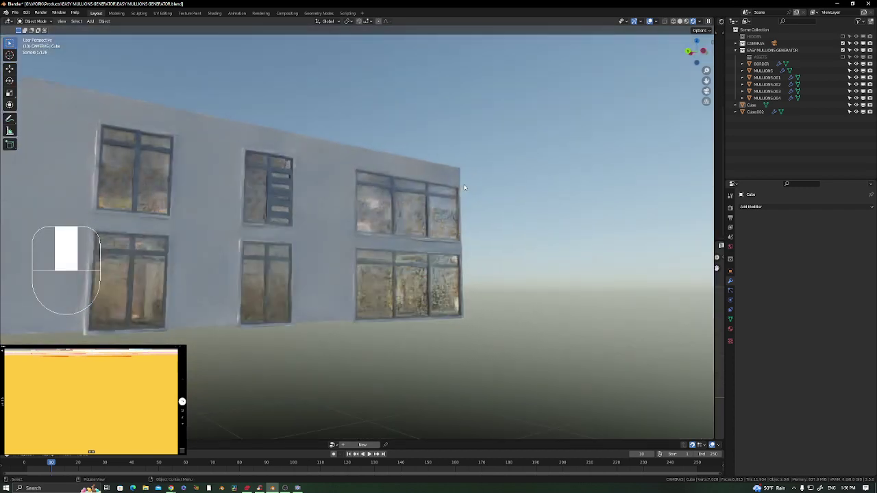
middle_drag(461, 186, 444, 289)
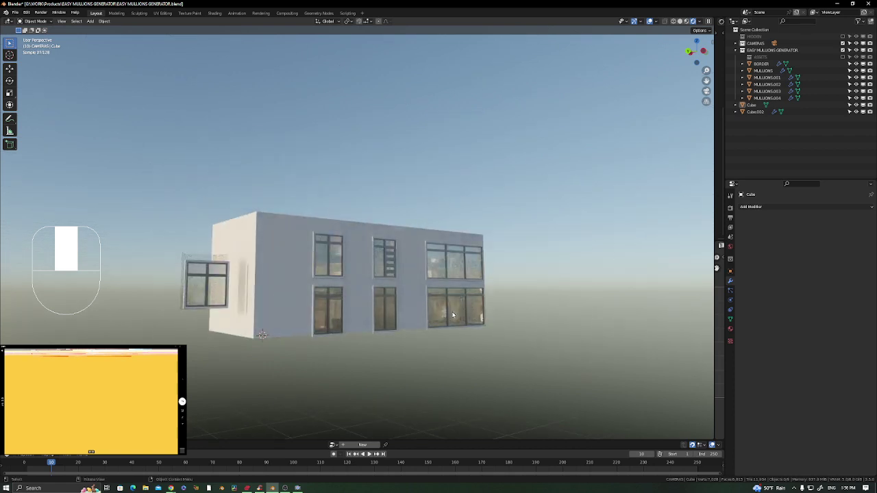
Return to solid viewport shading and disable INTERIOR ON/OFF for the main mullions
click(452, 314)
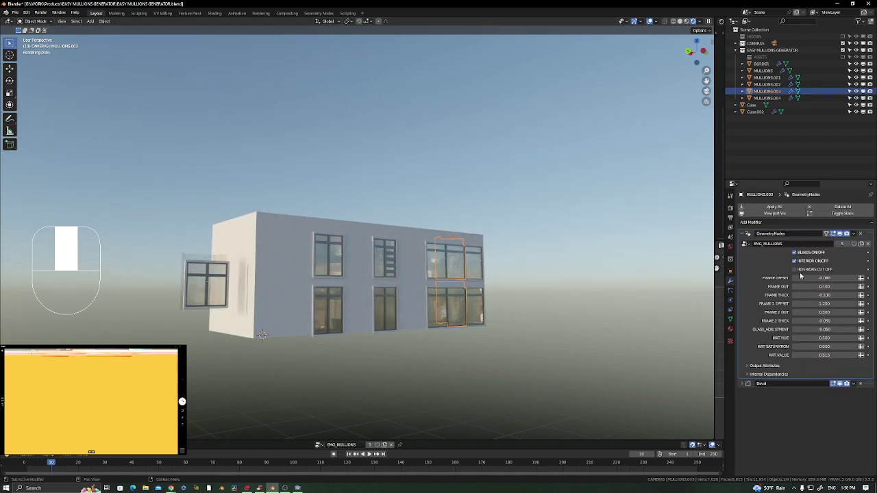
key(z)
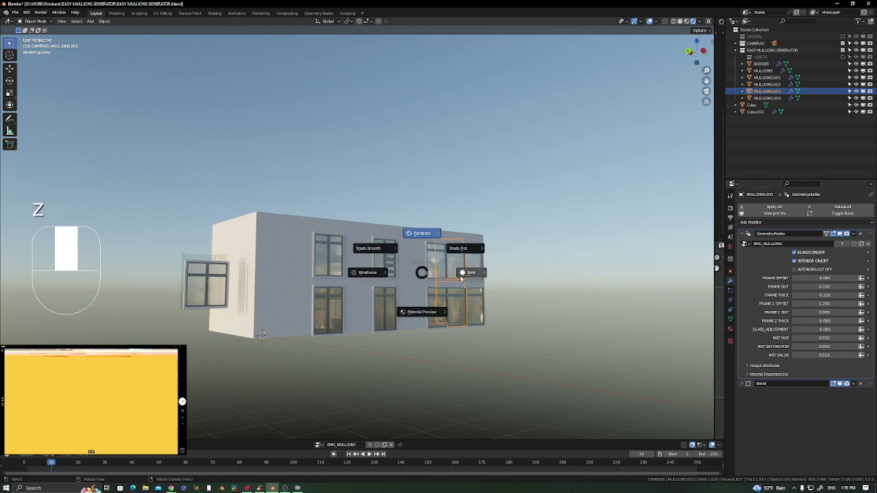
click(462, 278)
middle_drag(331, 290, 307, 309)
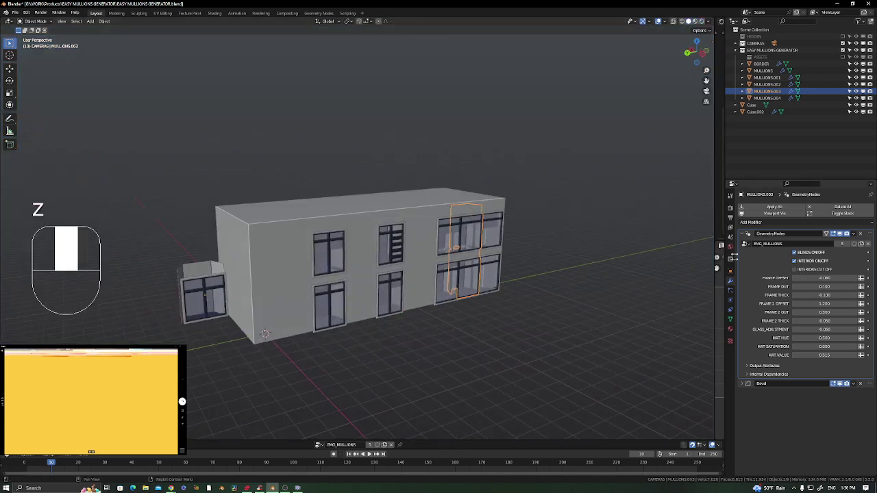
click(313, 272)
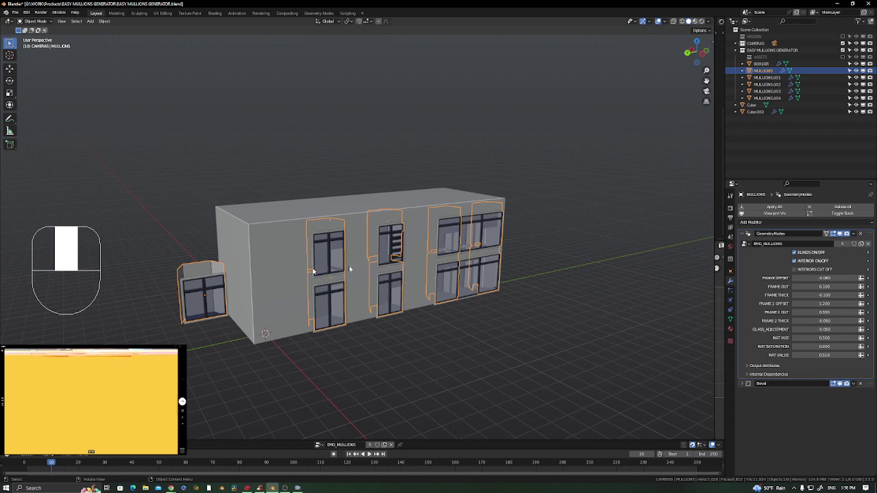
click(795, 261)
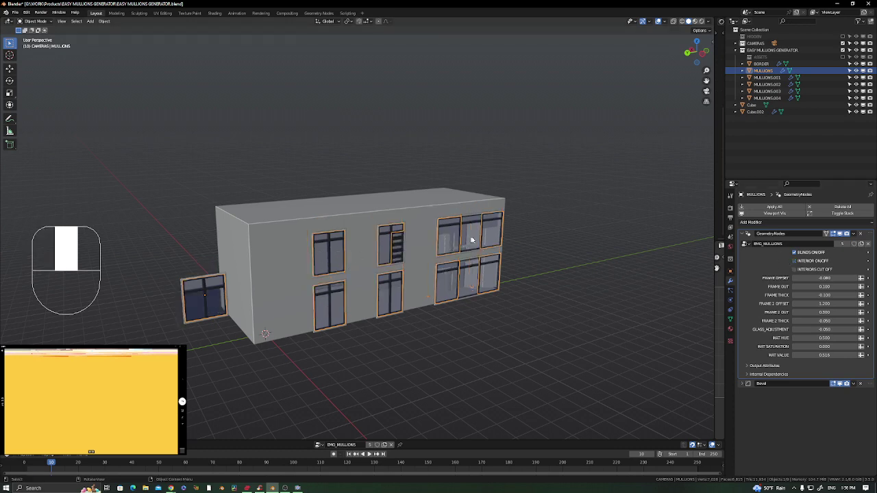
middle_drag(470, 227, 369, 216)
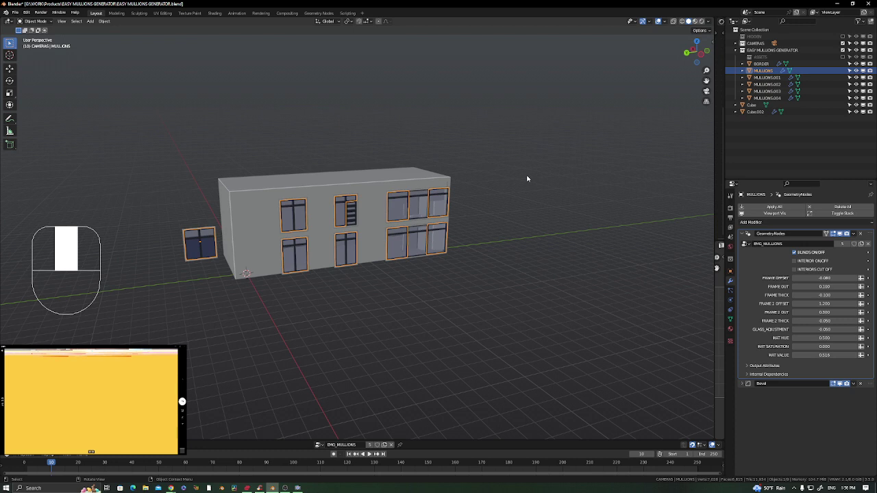
Separate the freestanding window beside the building from the main mullions into its own object and disable its BLINDS ON/OFF
shift+middle_drag(196, 260, 311, 231)
middle_drag(360, 185, 336, 197)
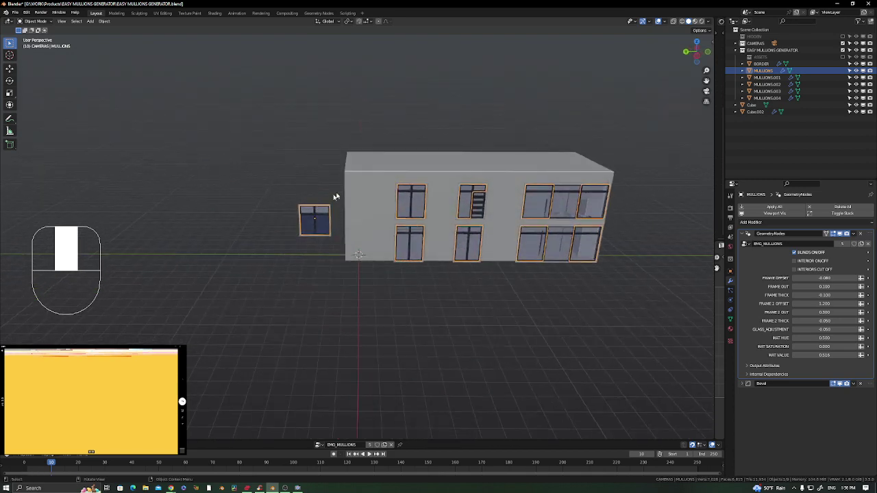
key(Tab)
drag(335, 197, 260, 256)
key(p)
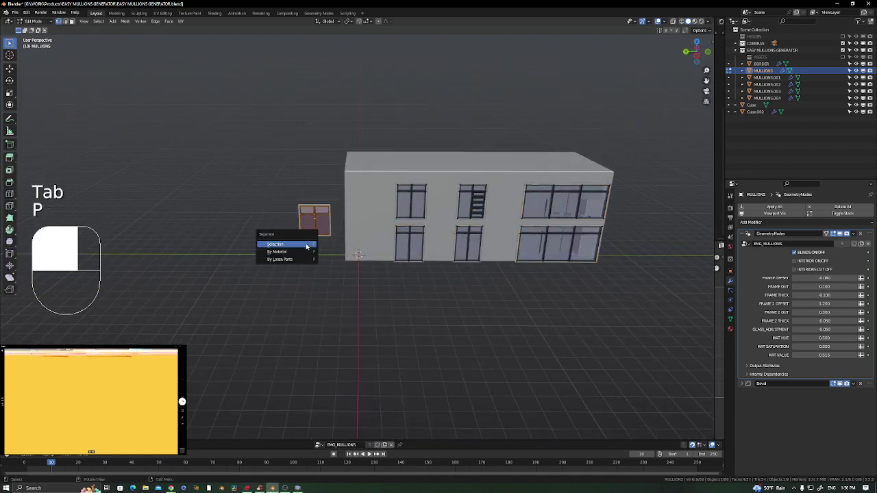
click(307, 246)
key(Tab)
middle_drag(313, 222, 355, 221)
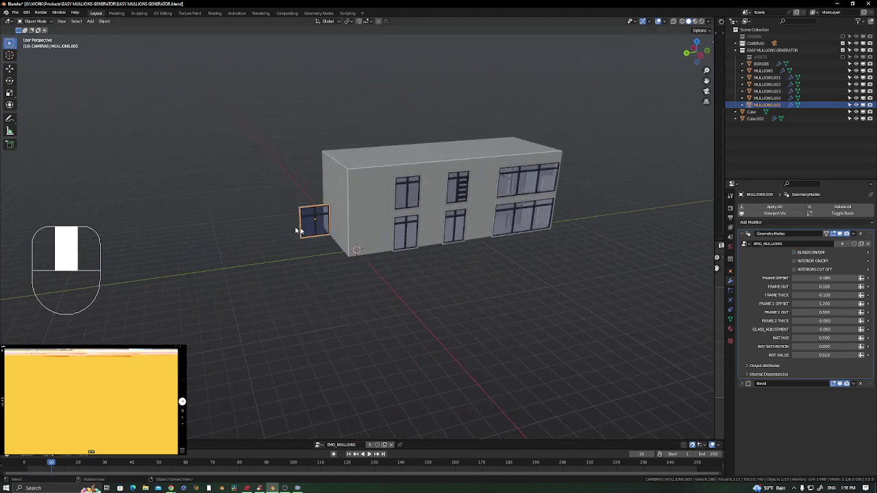
Add a Monkey mesh at the 3D cursor beside the building
middle_drag(299, 229, 225, 233)
key(shift+a)
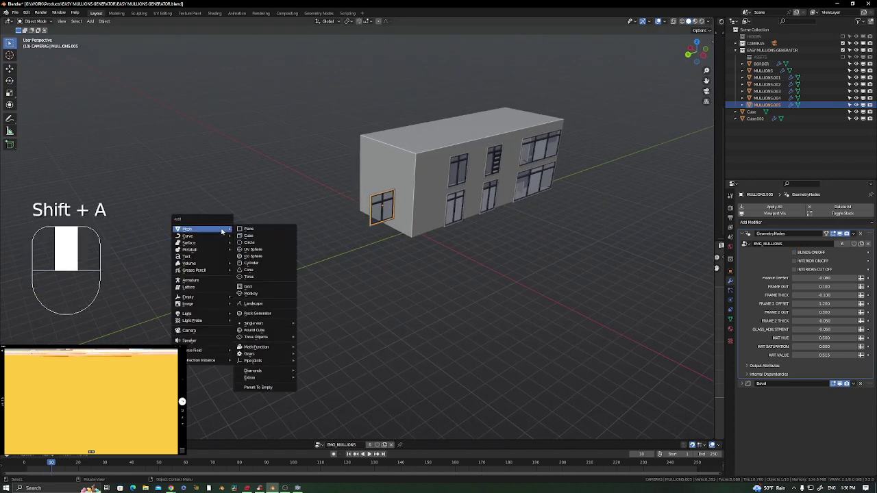
click(252, 293)
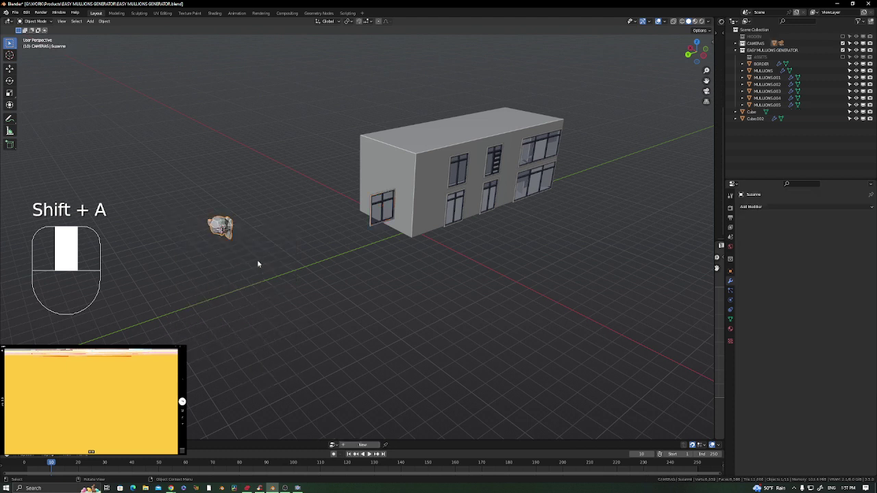
key(a)
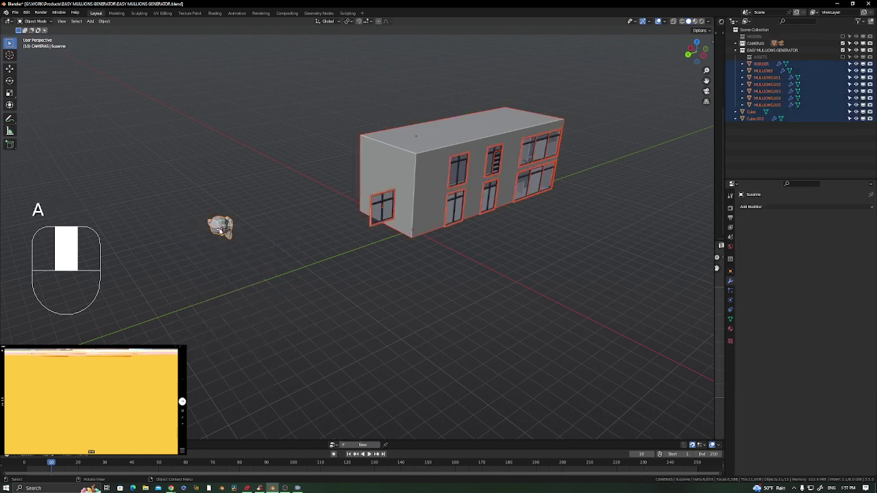
key(a)
Scale the monkey's entire mesh up uniformly in Edit Mode to roughly the building's height
key(Tab)
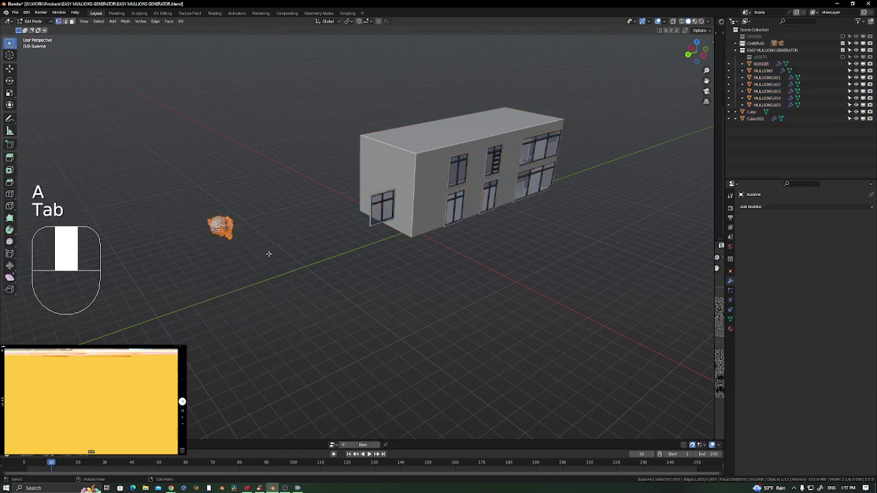
key(a)
key(s)
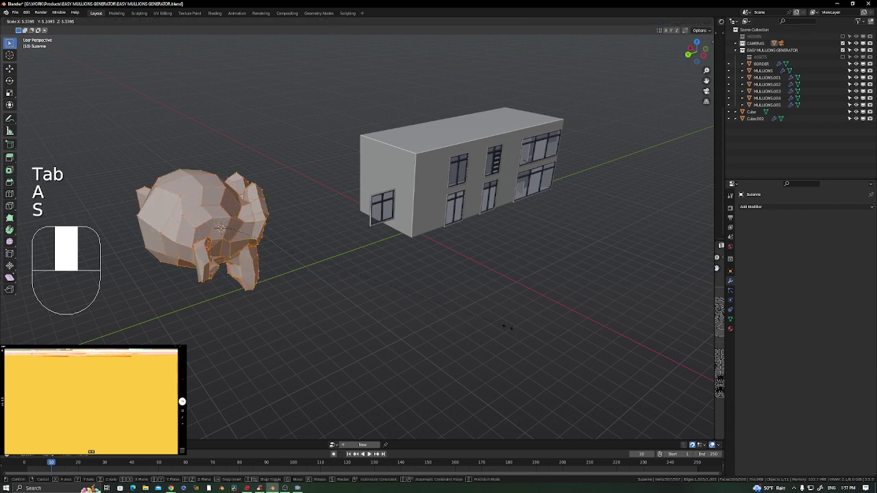
click(403, 280)
middle_drag(392, 274, 323, 249)
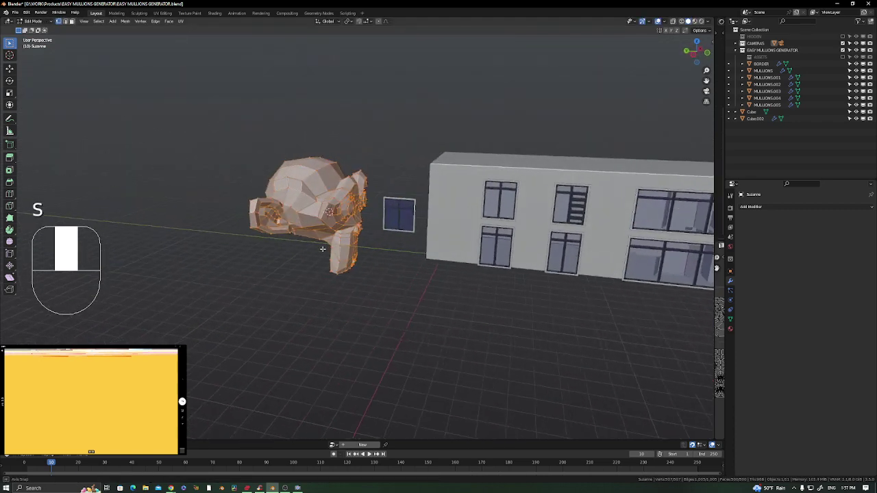
scroll(353, 217, up, 5)
key(Tab)
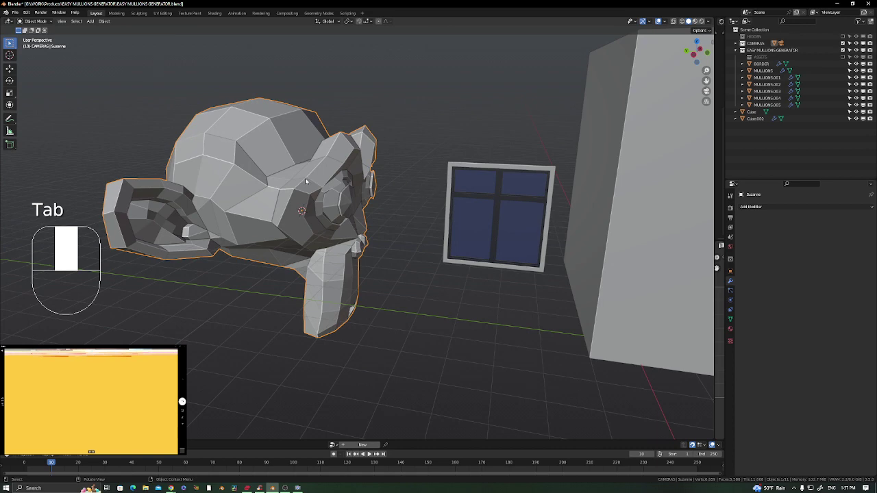
Join the monkey into the freestanding window's mullions object so the mullions generator applies to its mesh
shift+click(481, 196)
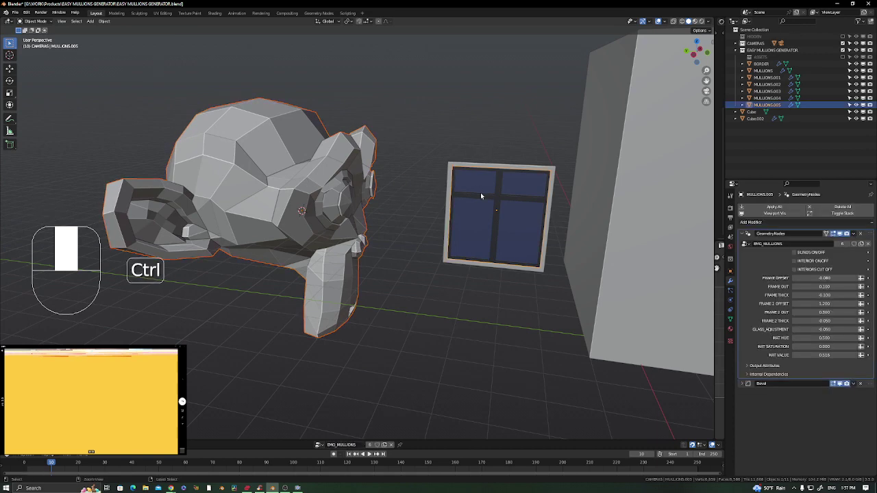
key(ctrl+j)
mouse_move(480, 195)
middle_down()
mouse_move(324, 156)
mouse_move(239, 157)
mouse_move(364, 127)
mouse_move(333, 184)
middle_up()
Inspect the glazed monkey in rendered viewport shading from several angles, then restore solid shading
key(z)
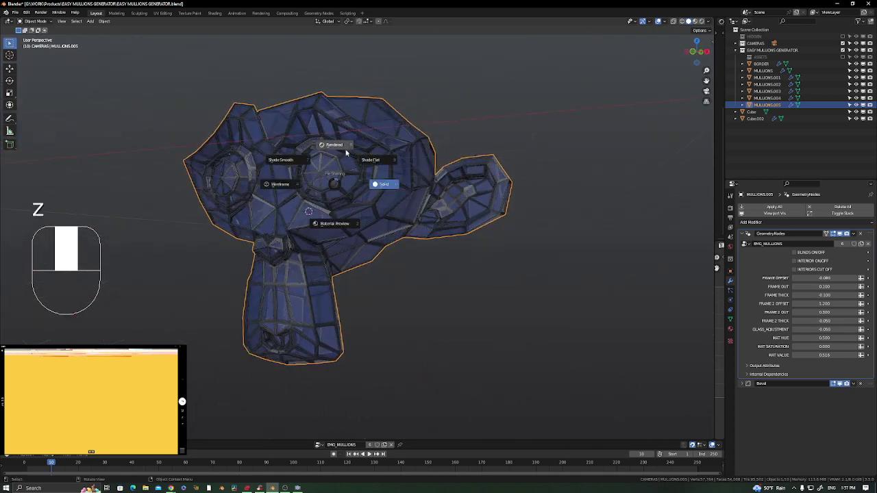
click(344, 150)
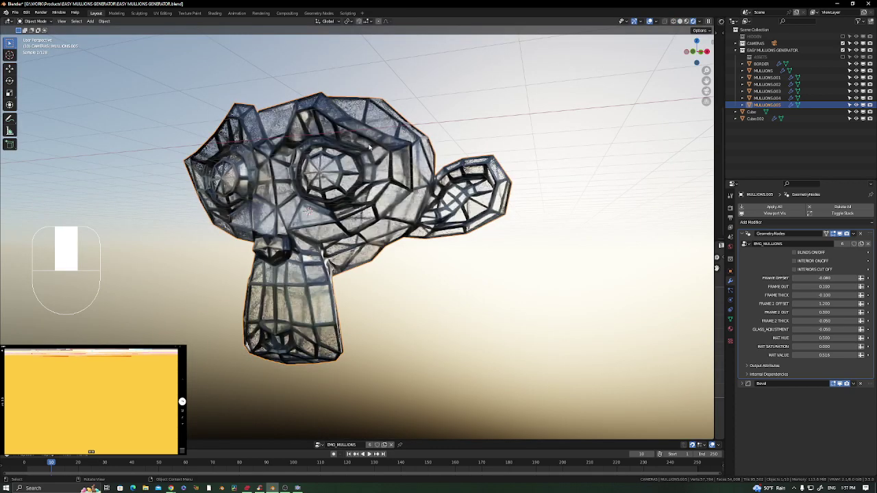
middle_drag(369, 146, 436, 194)
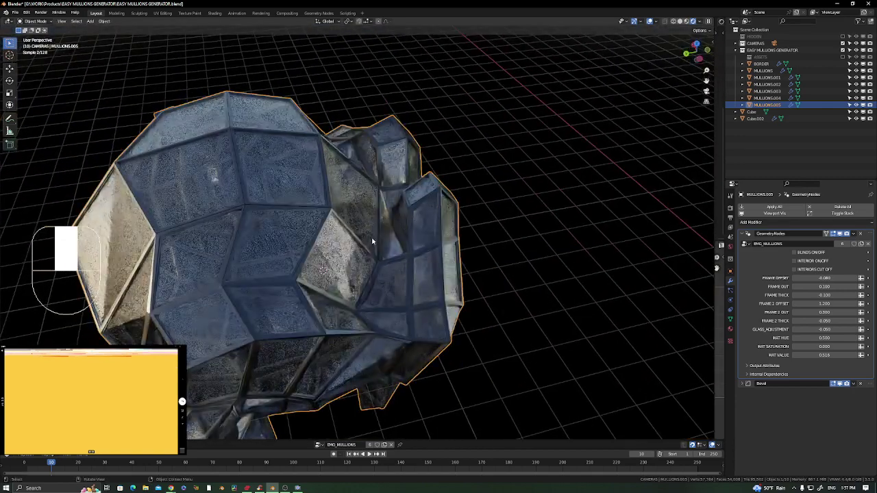
scroll(372, 241, down, 4)
shift+middle_drag(372, 241, 361, 169)
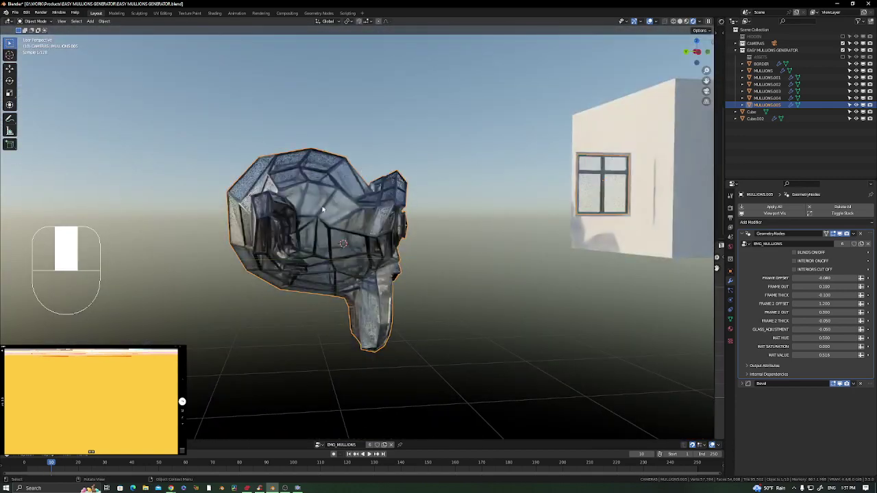
scroll(322, 221, up, 3)
middle_drag(325, 226, 415, 213)
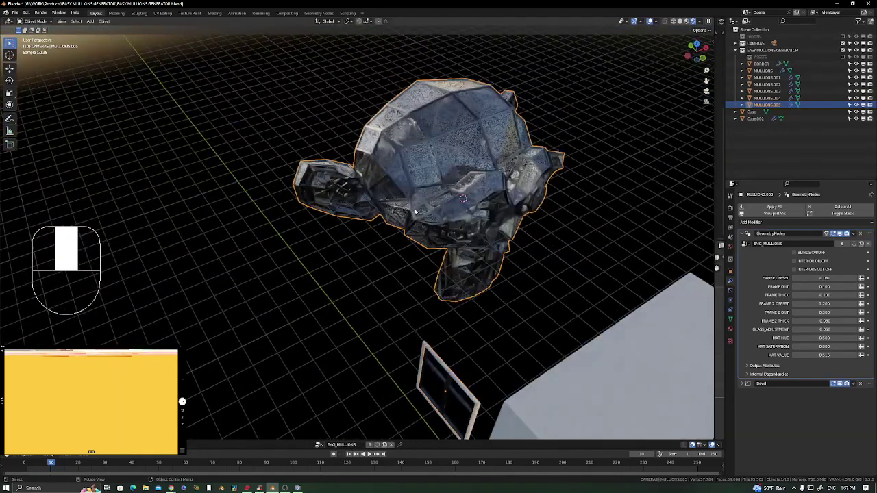
key(z)
click(463, 211)
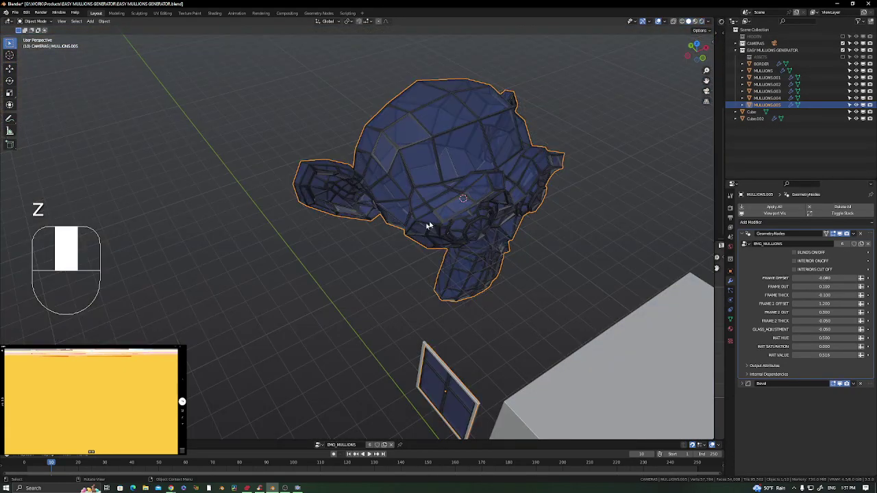
Delete all of the monkey's geometry from the joined mullions object in Edit Mode with X-ray enabled, keeping the freestanding window, and return to Object Mode
mouse_move(427, 229)
middle_down()
mouse_move(470, 220)
mouse_move(480, 227)
middle_up()
scroll(479, 226, down, 3)
key(Tab)
drag(491, 121, 307, 326)
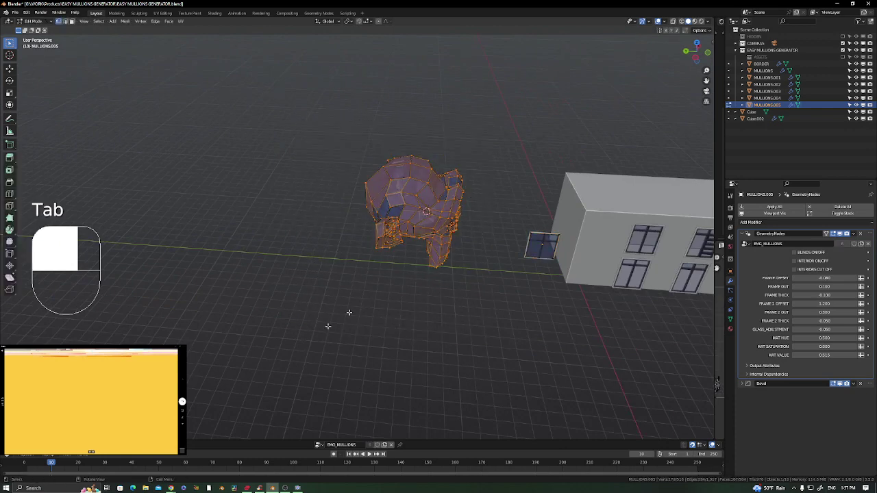
key(alt+z)
drag(493, 110, 309, 311)
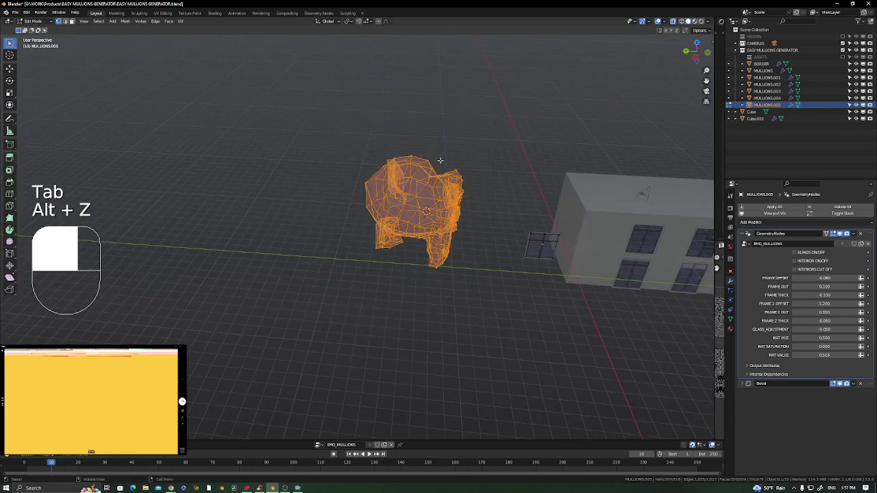
key(x)
click(438, 160)
shift+middle_drag(439, 160, 556, 195)
key(Tab)
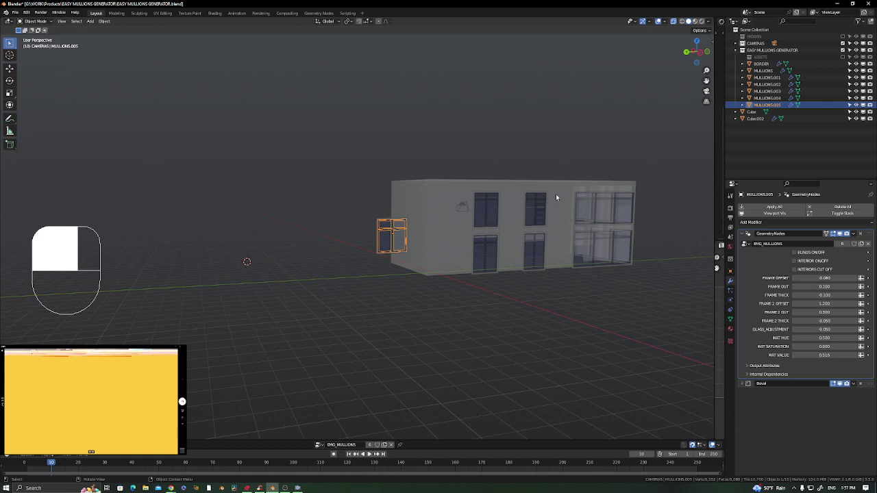
Turn off the viewport's X-ray display so the building and its windows show as solid
key(z)
key(alt+z)
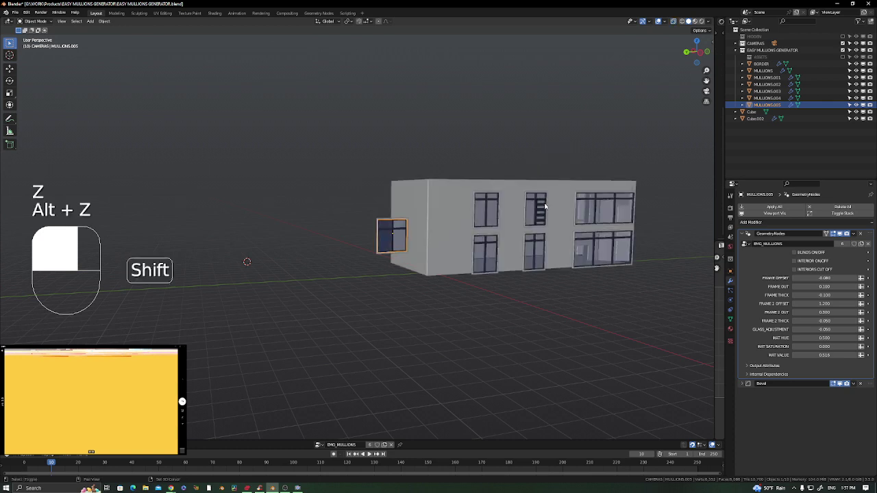
shift+middle_drag(545, 206, 461, 204)
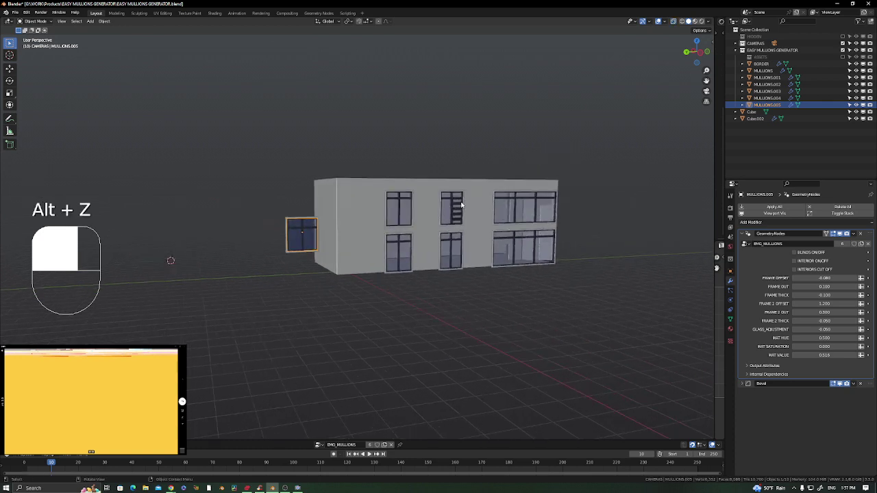